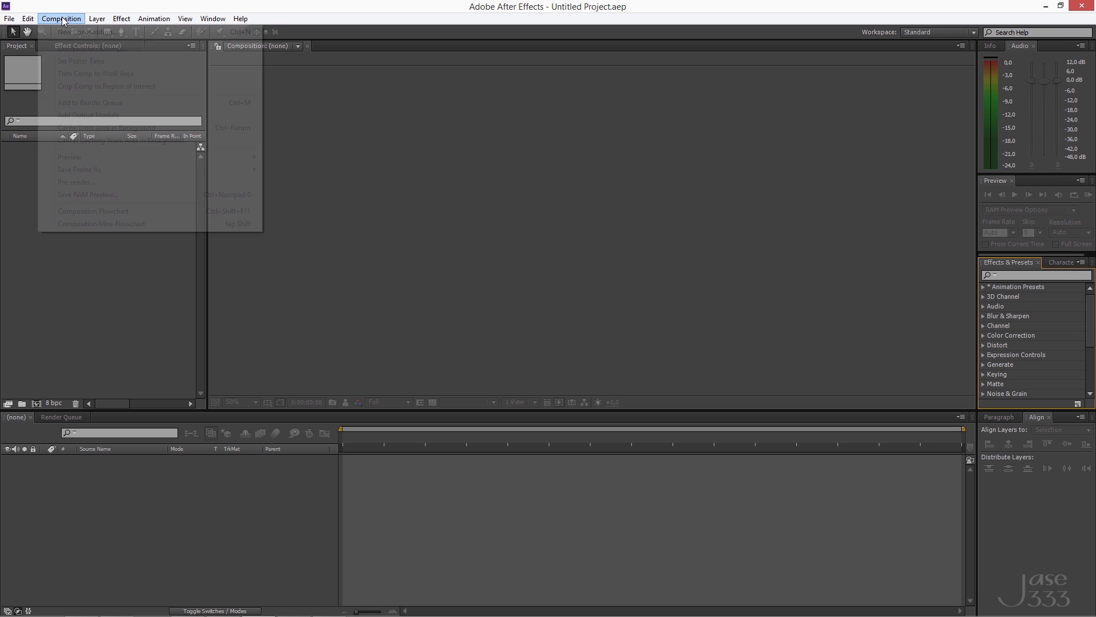
Create Comp 1 with the HDTV 1080 24 preset (1920×1080), 10 seconds long, white background
click(77, 32)
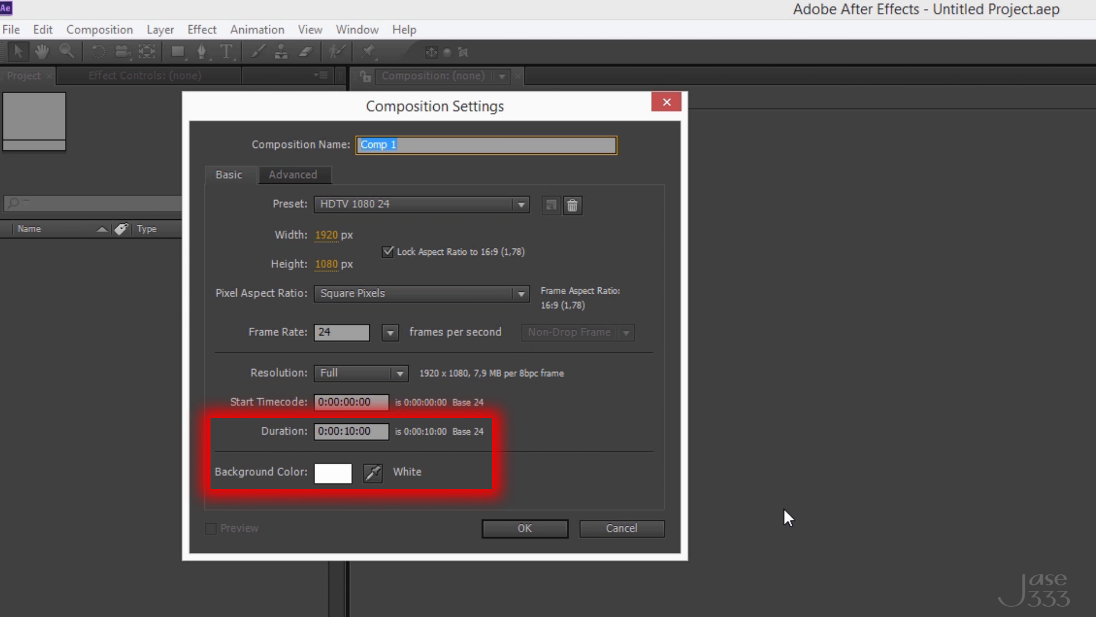
click(529, 528)
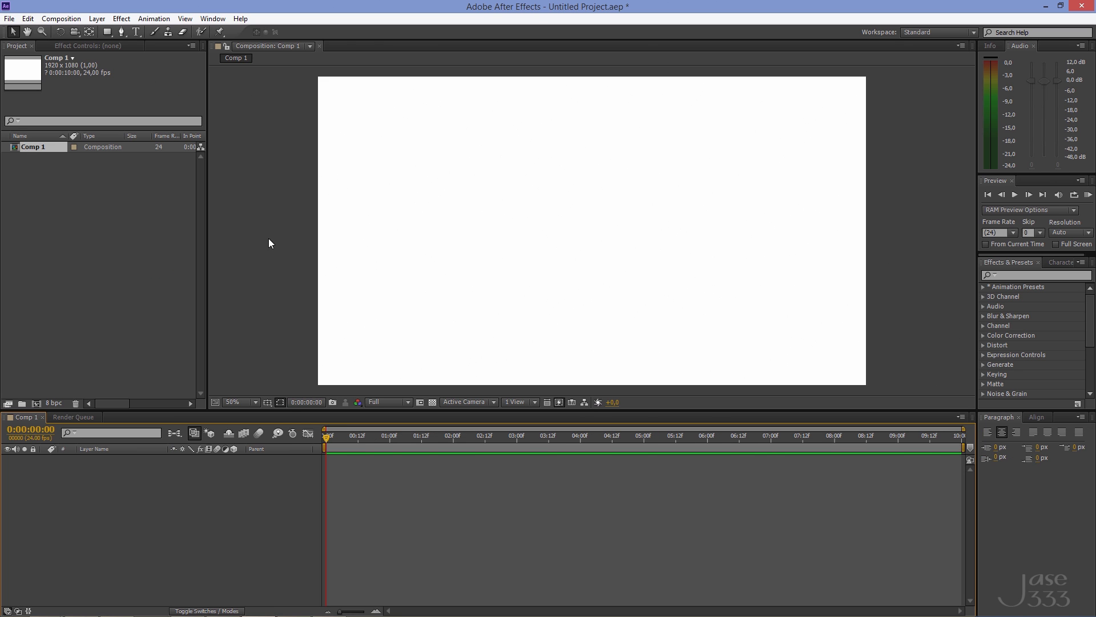
click(95, 19)
Start a new solid layer sized to match the composition
mouse_move(167, 31)
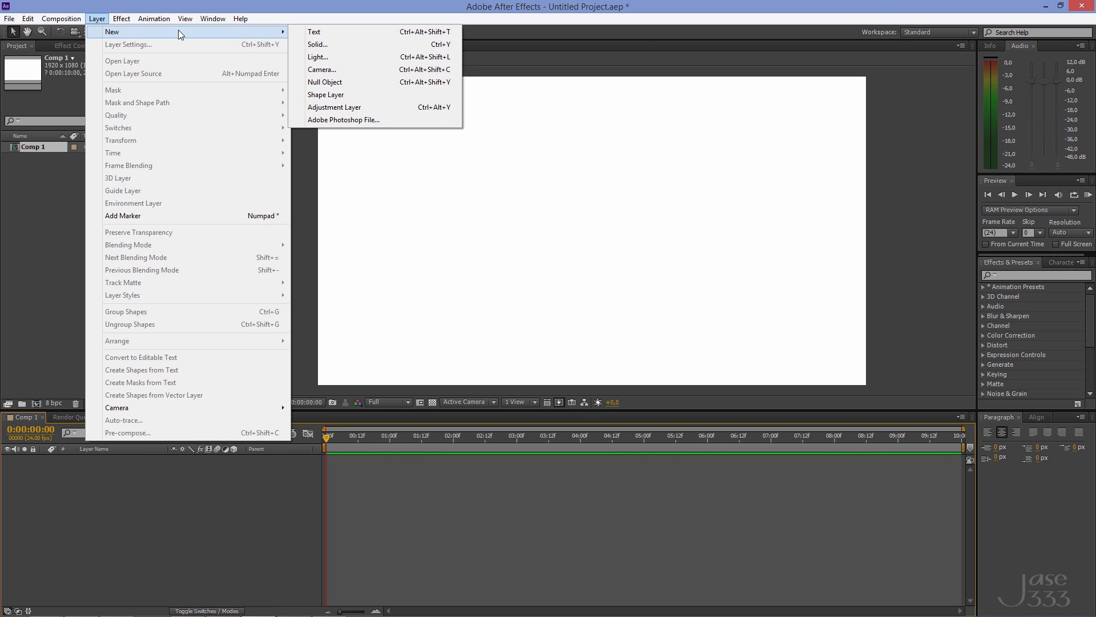
click(352, 44)
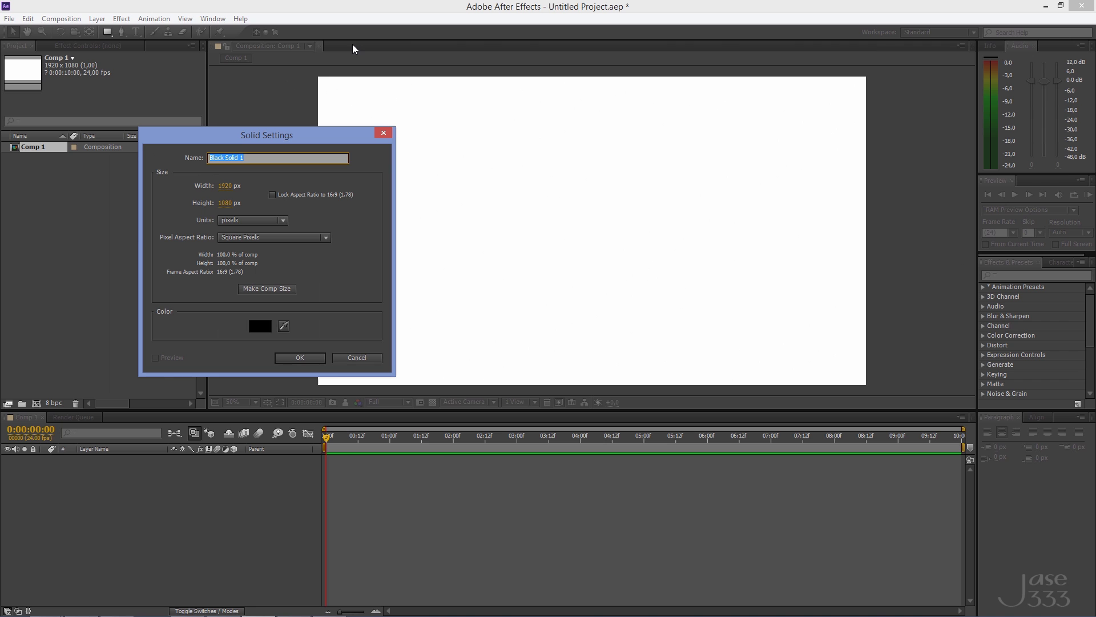
click(275, 290)
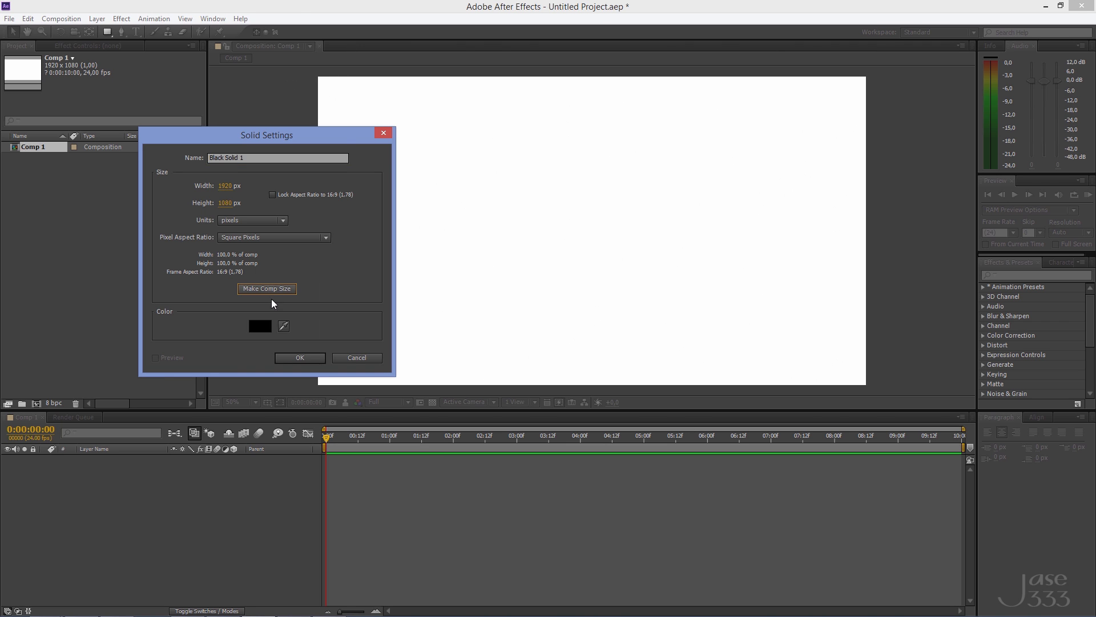
Set the solid colour to R 90, G 10, B 10 and create Deep Red Solid 1
click(262, 329)
click(205, 117)
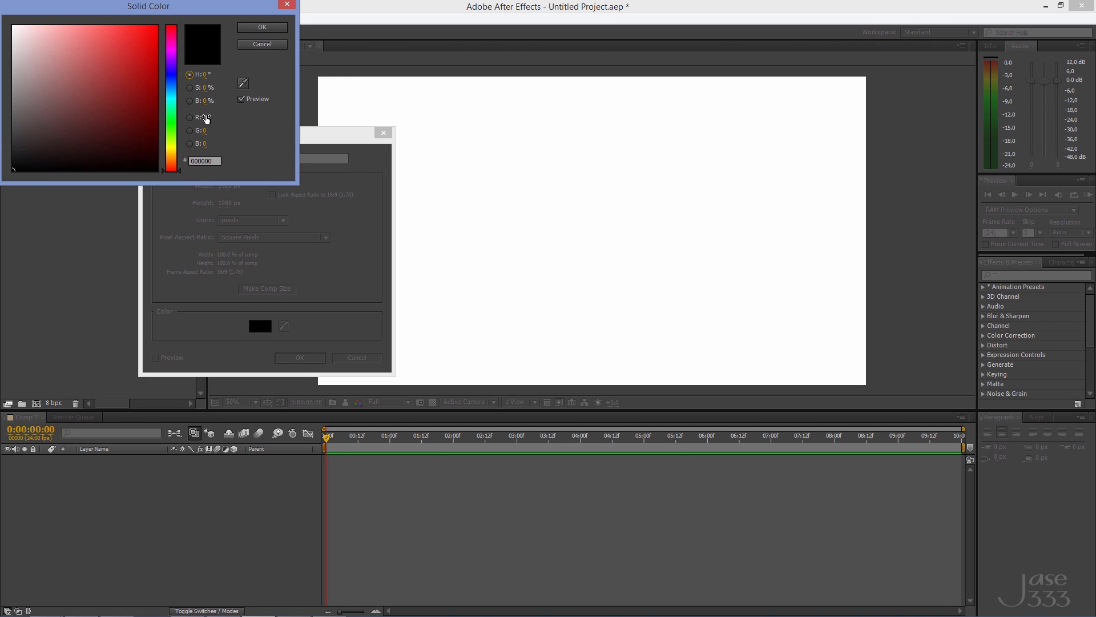
text(90)
key(Return)
click(205, 131)
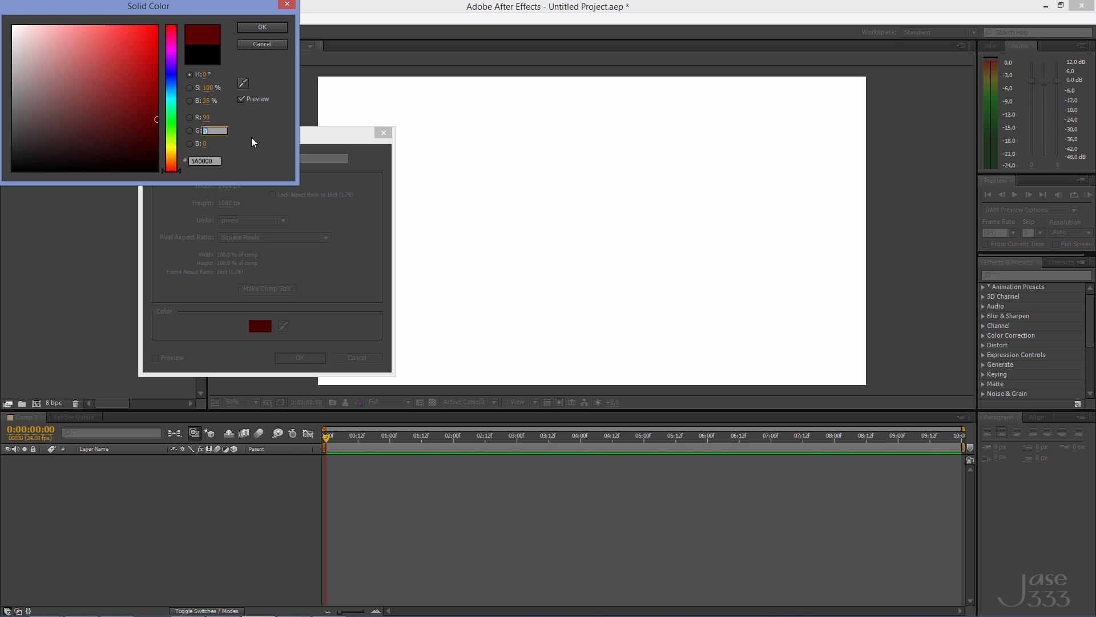
text(10)
key(Tab)
text(10)
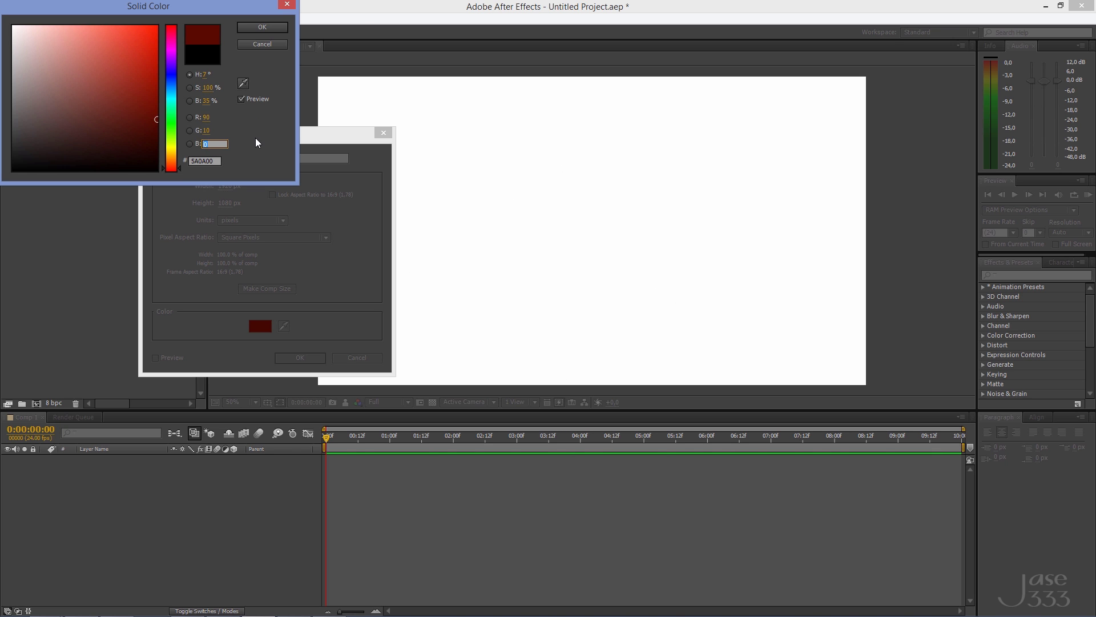
key(Return)
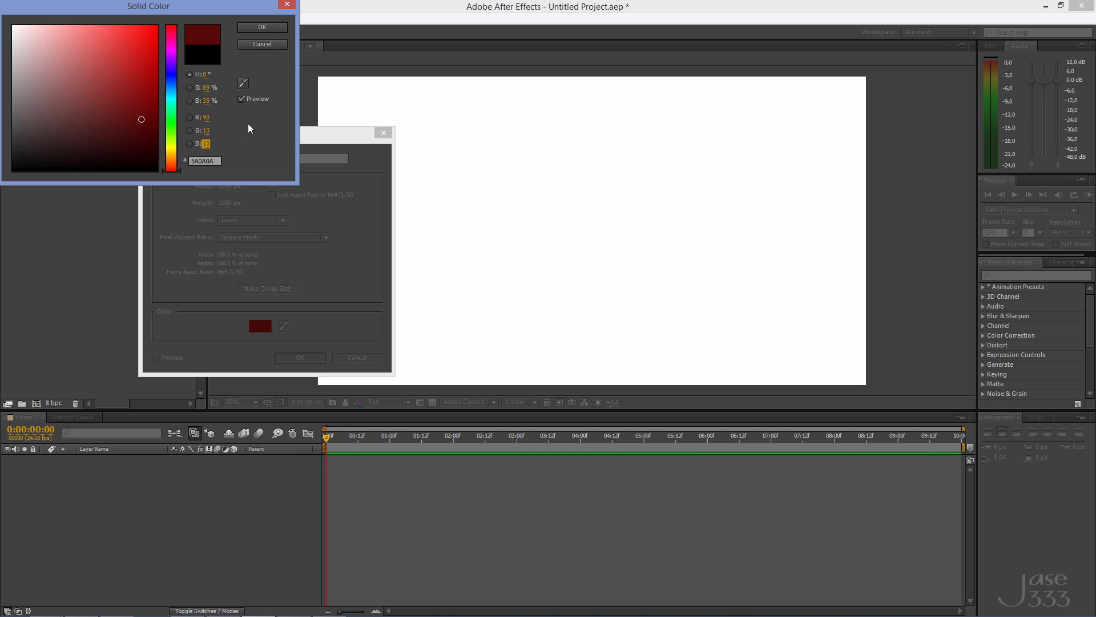
click(264, 25)
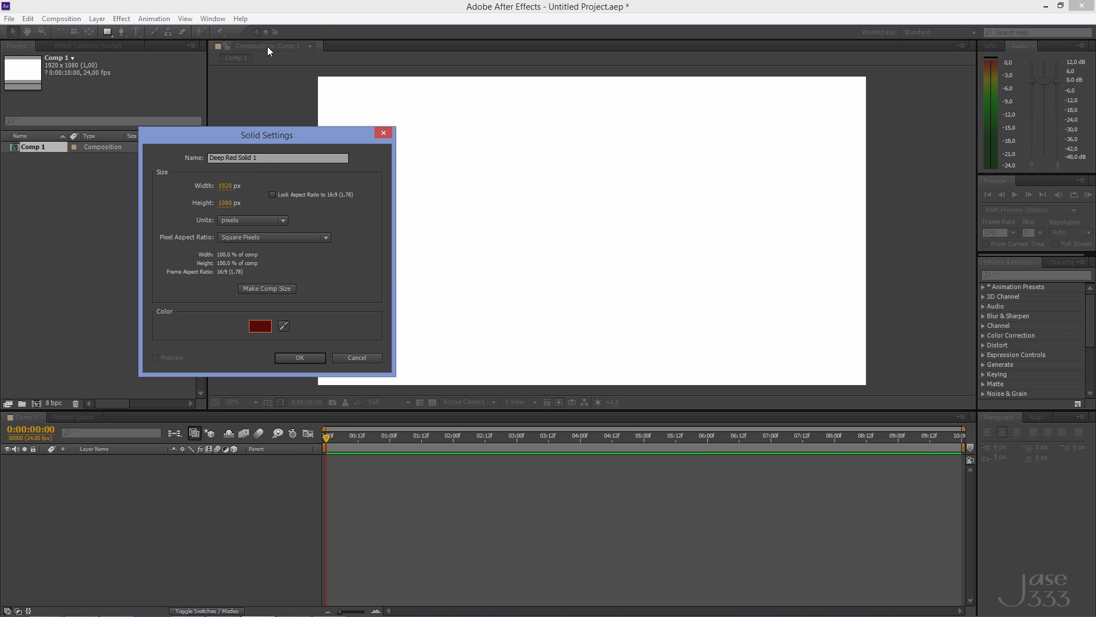
click(307, 357)
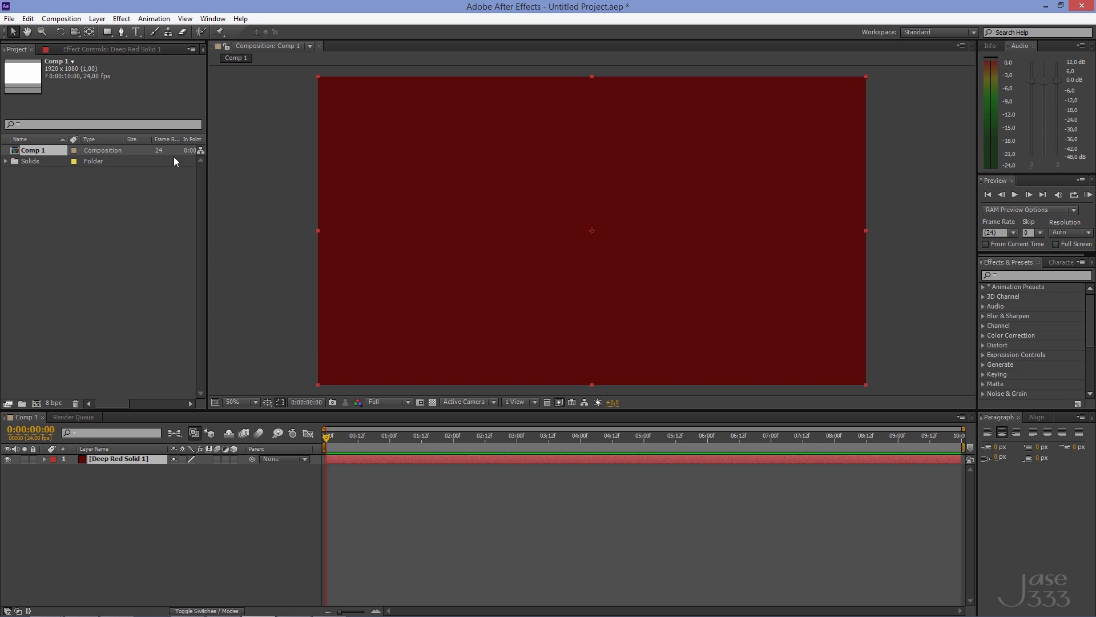
Add a full-layer ellipse mask in Subtract mode with a 900 px feather
drag(106, 32, 186, 53)
double_click(108, 32)
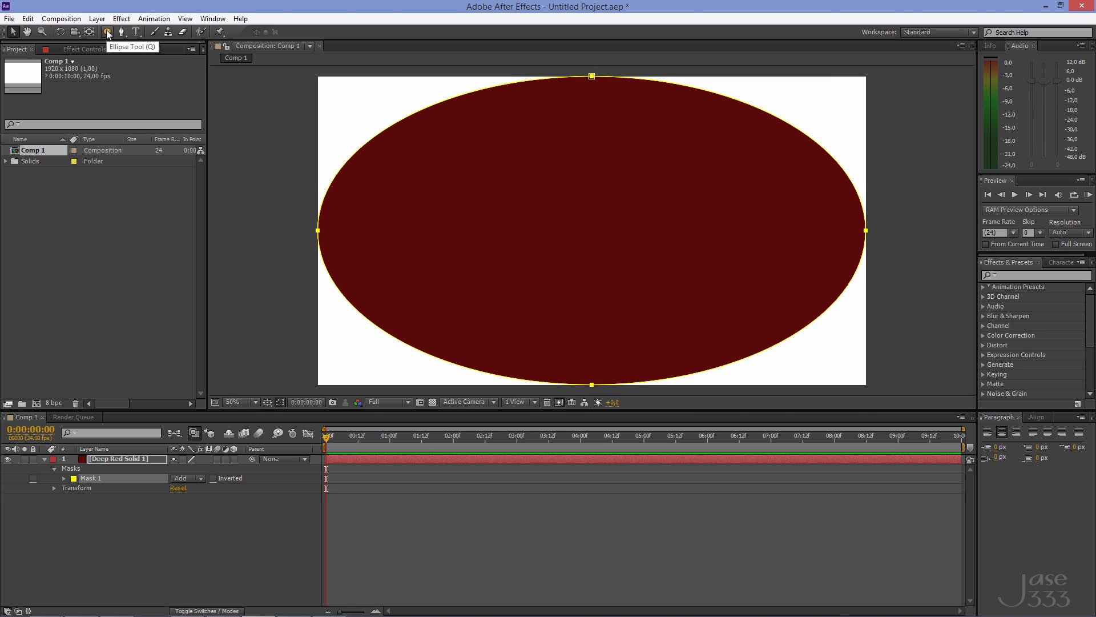
click(200, 480)
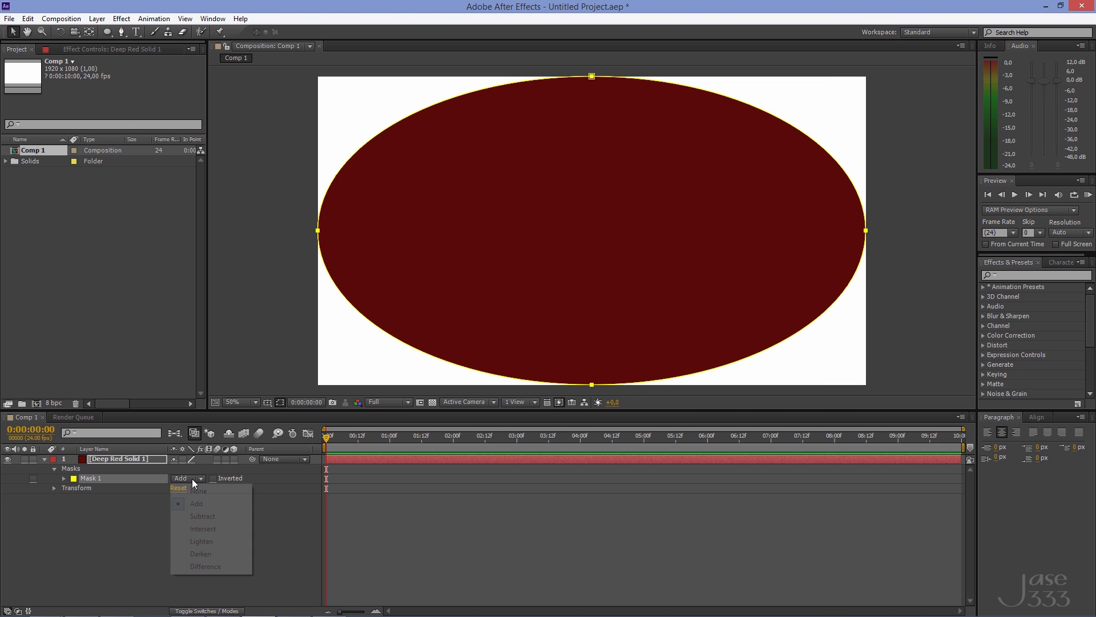
click(205, 517)
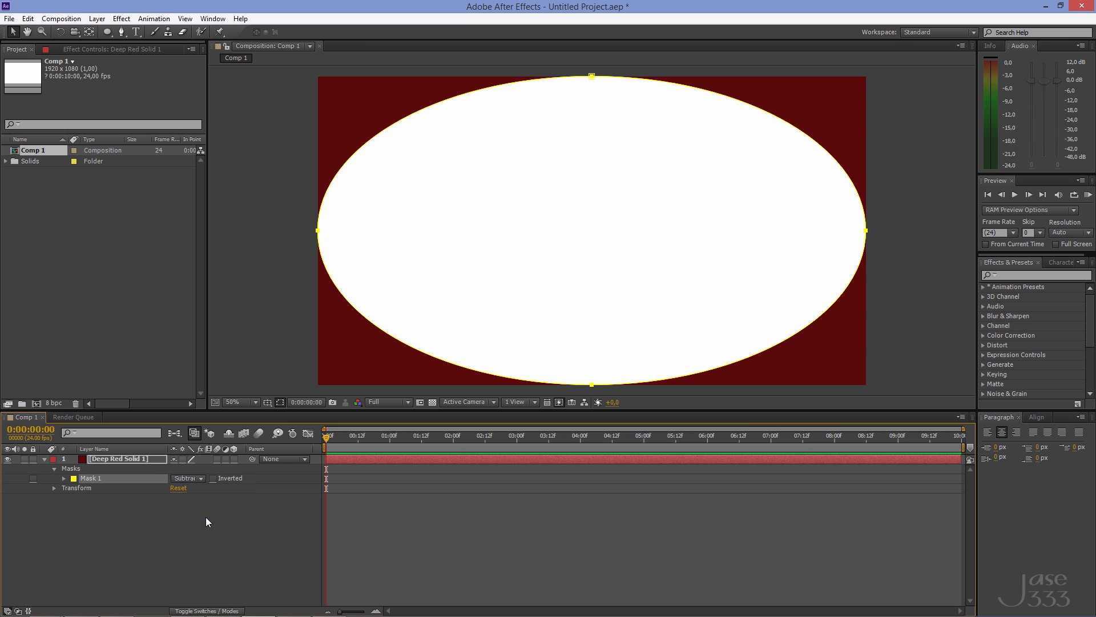
click(64, 479)
click(182, 497)
text(900)
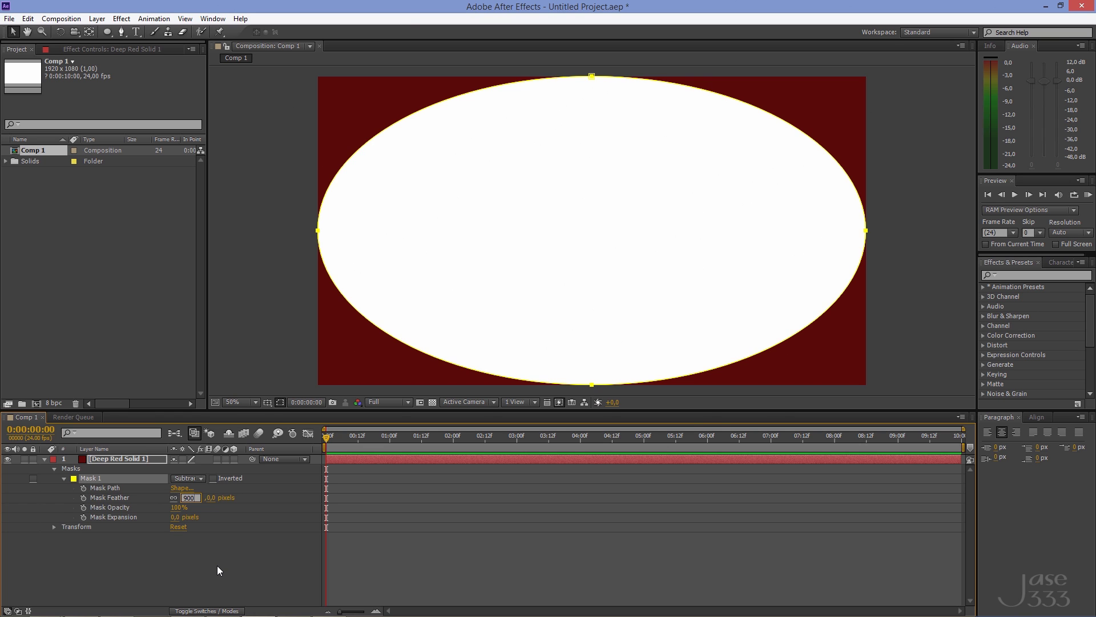
click(248, 553)
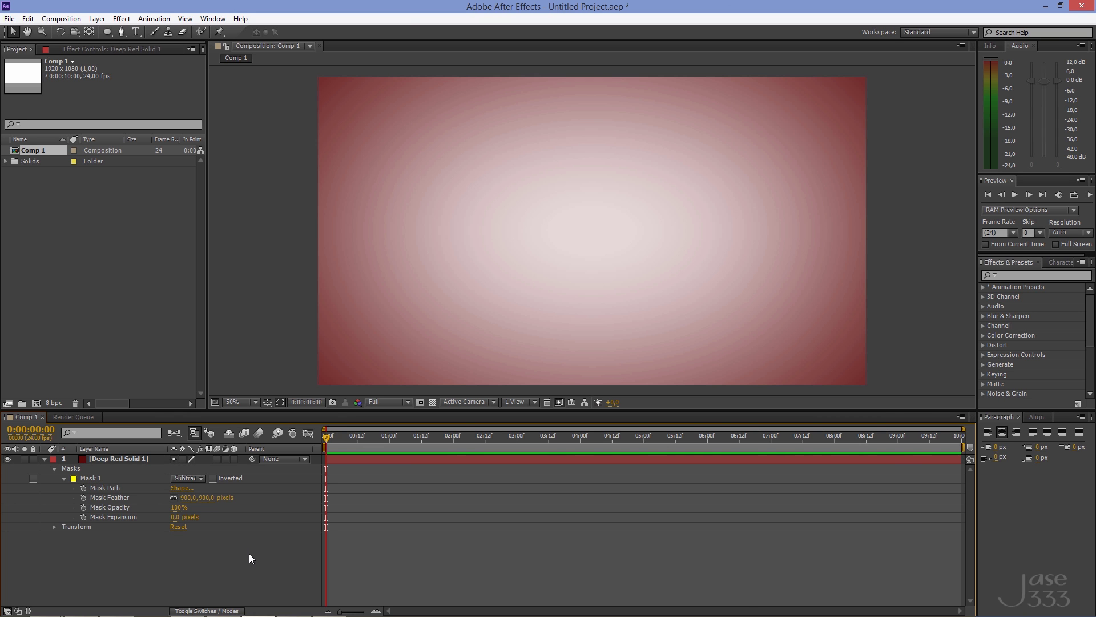
Set Deep Red Solid 1's opacity to 20%
click(119, 458)
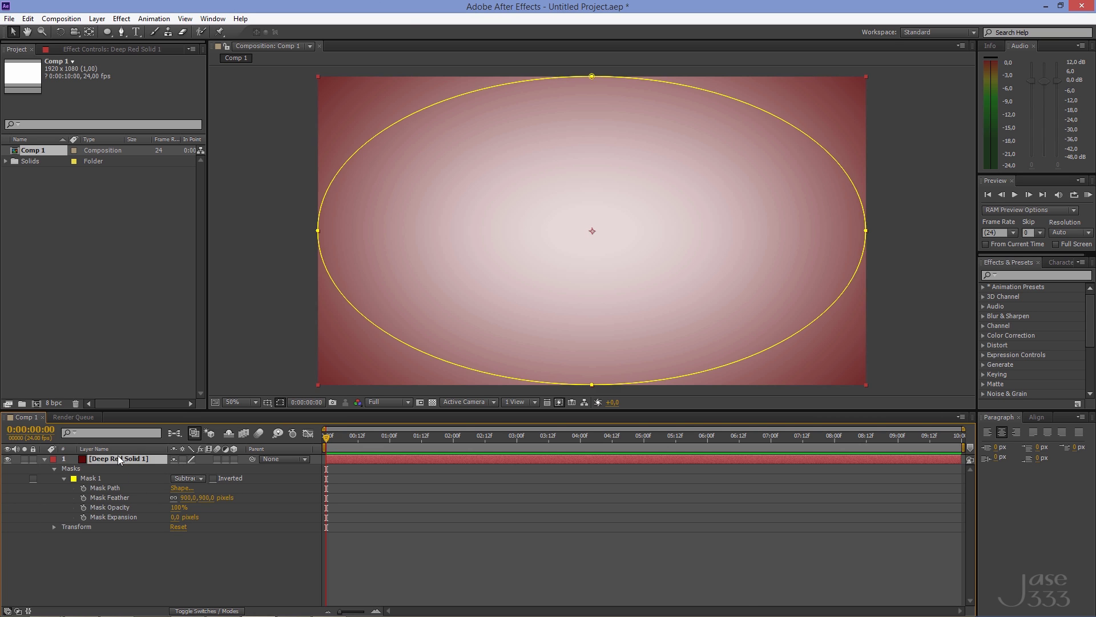
key(t)
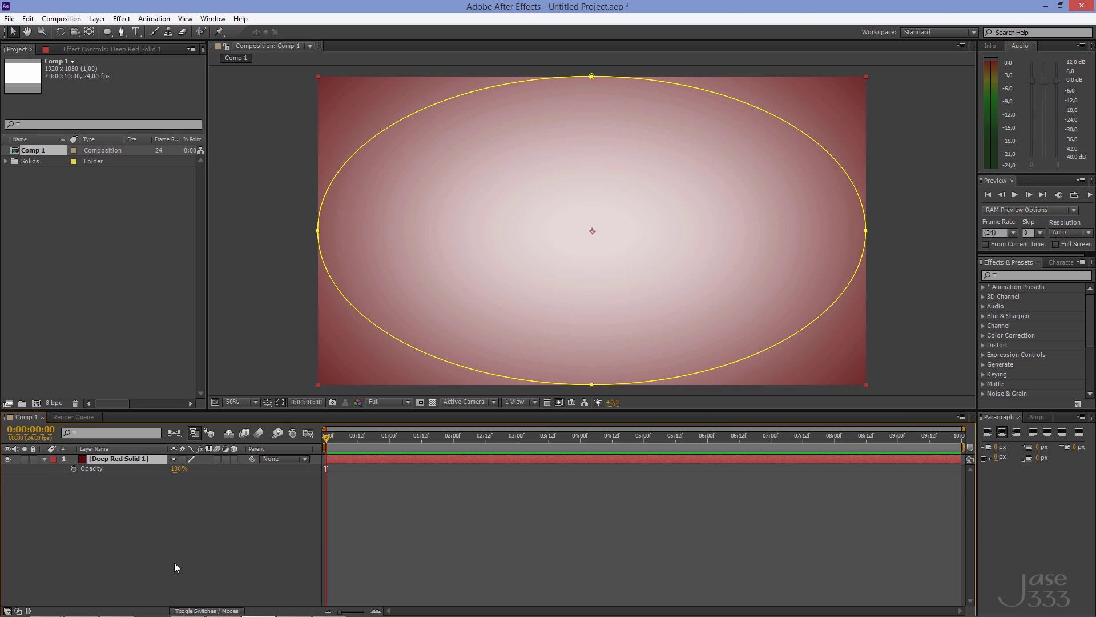
text(20)
click(249, 530)
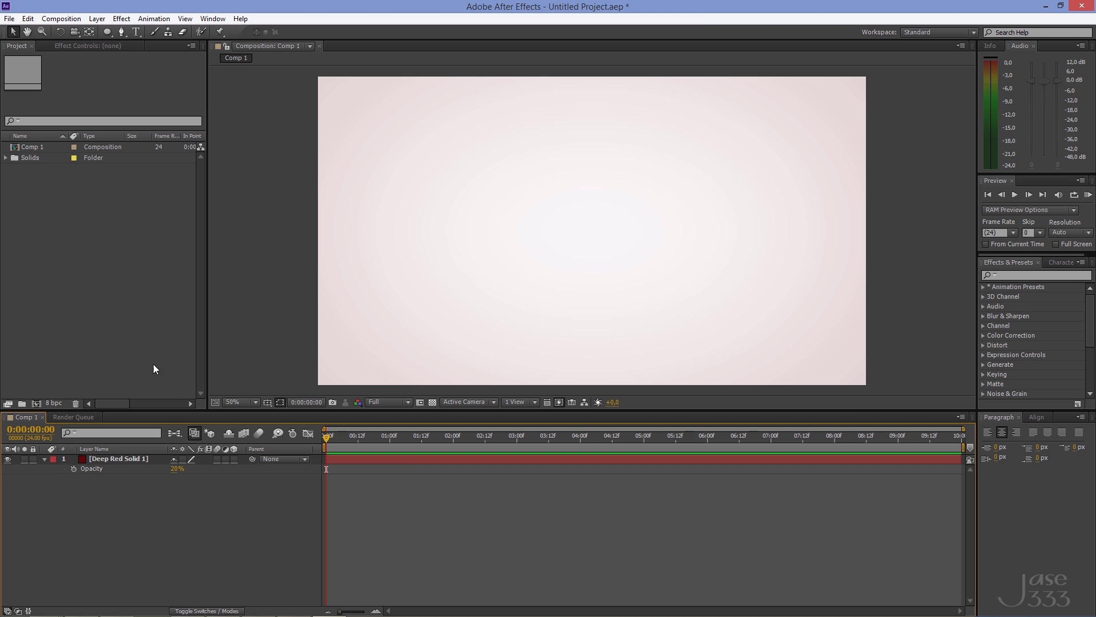
right_click(122, 293)
Import smoke_1.mp4, drop it into Comp 1 as the top layer, and move to 0:00:07:12
mouse_move(213, 339)
click(290, 338)
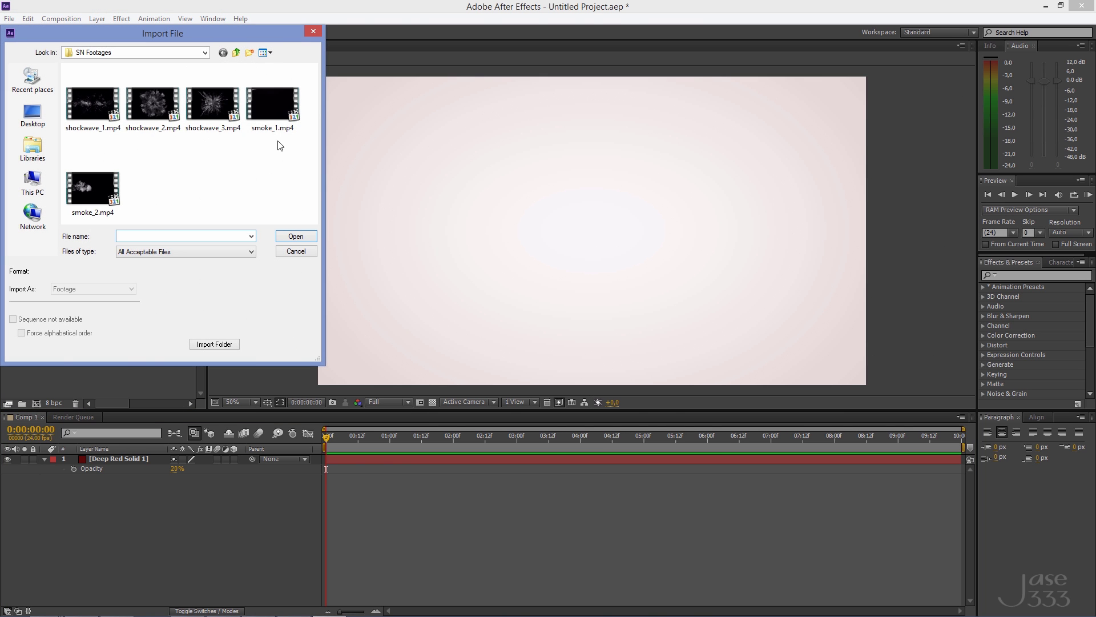
click(285, 106)
click(306, 237)
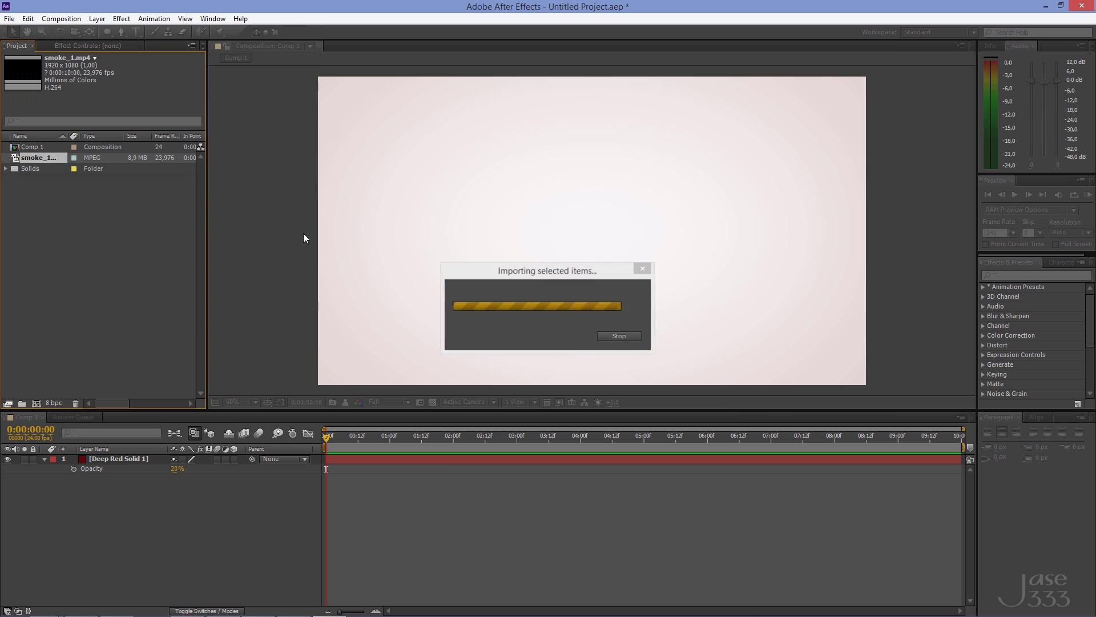
drag(47, 163, 128, 456)
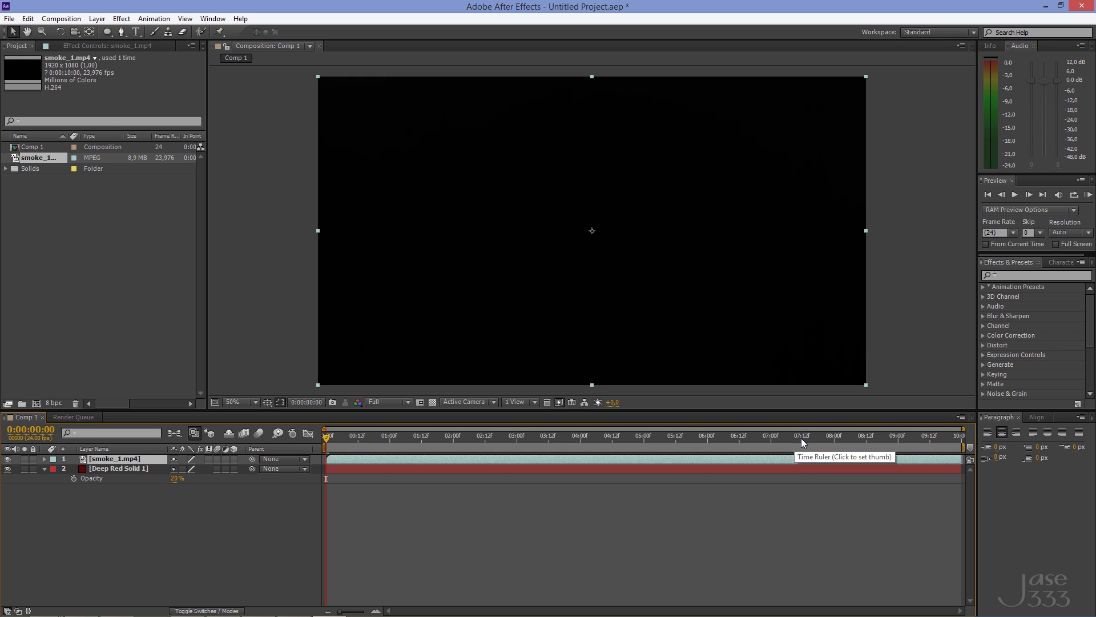
click(803, 437)
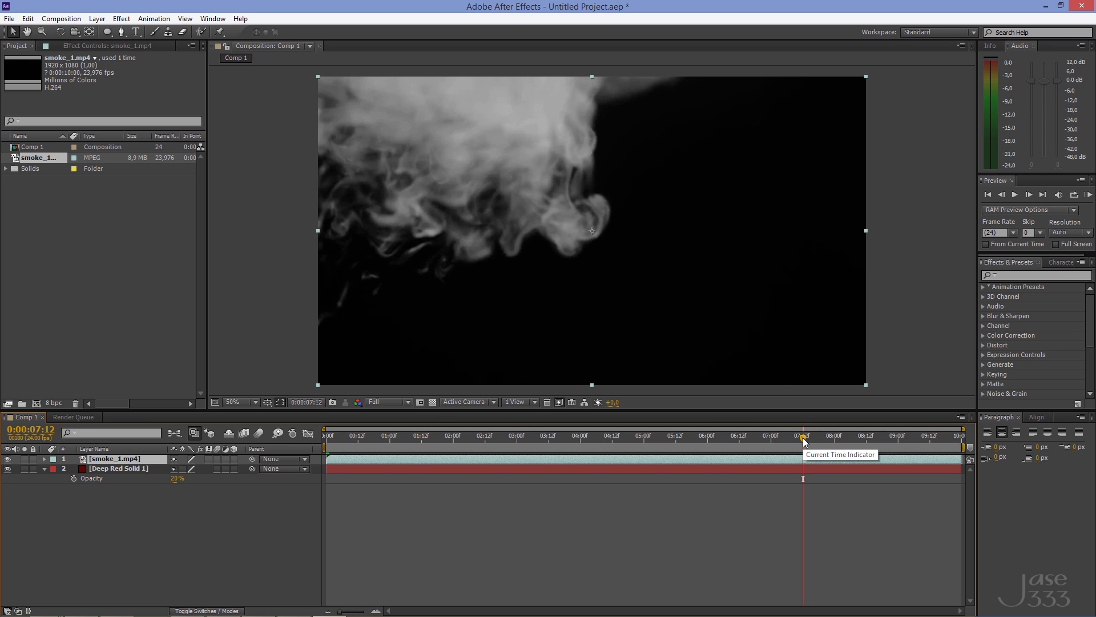
click(122, 19)
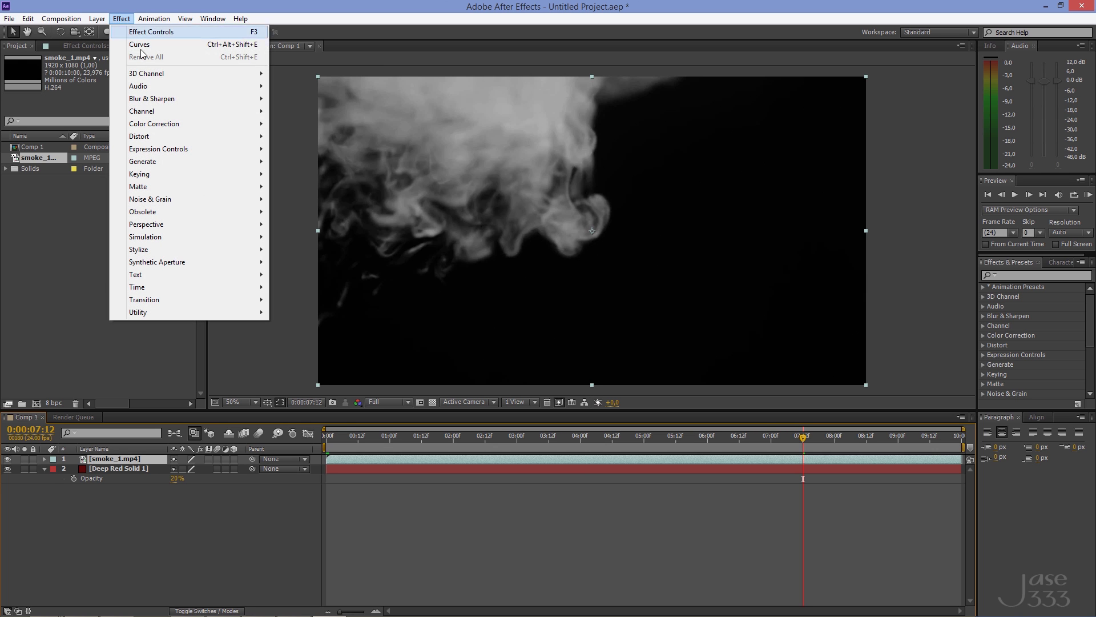
Apply the Invert and Curves effects to the smoke layer
mouse_move(207, 113)
click(350, 186)
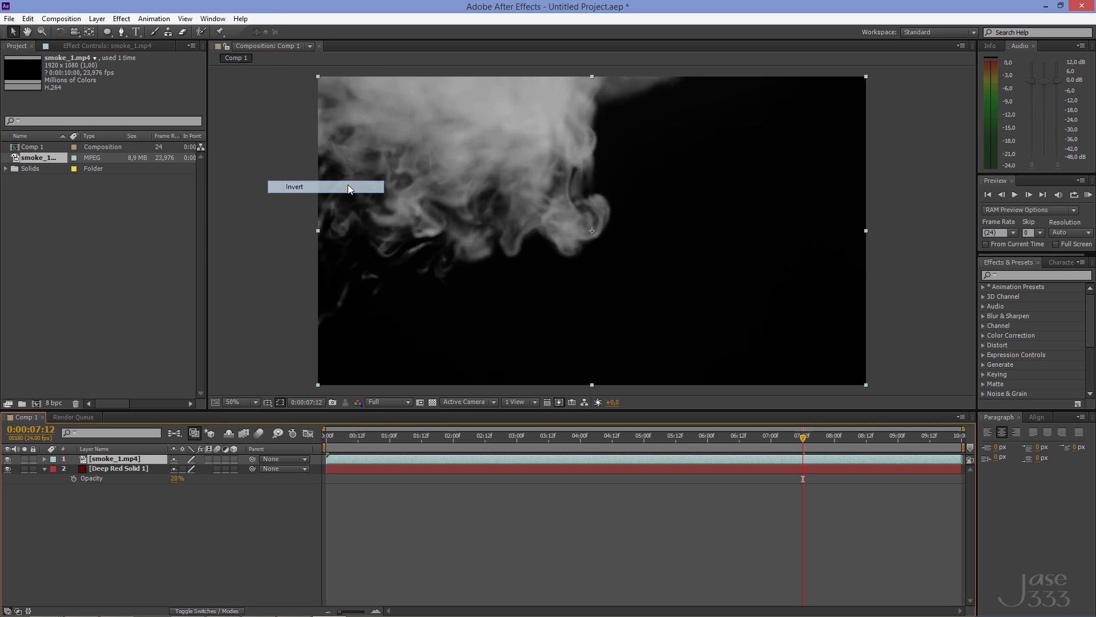
click(122, 19)
mouse_move(233, 126)
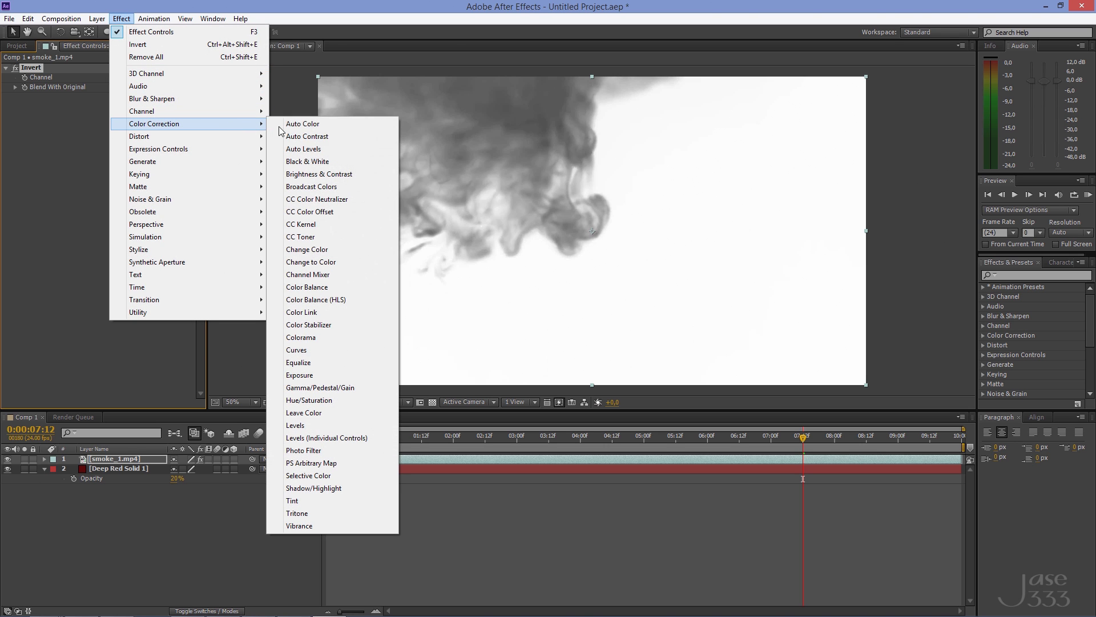
click(340, 350)
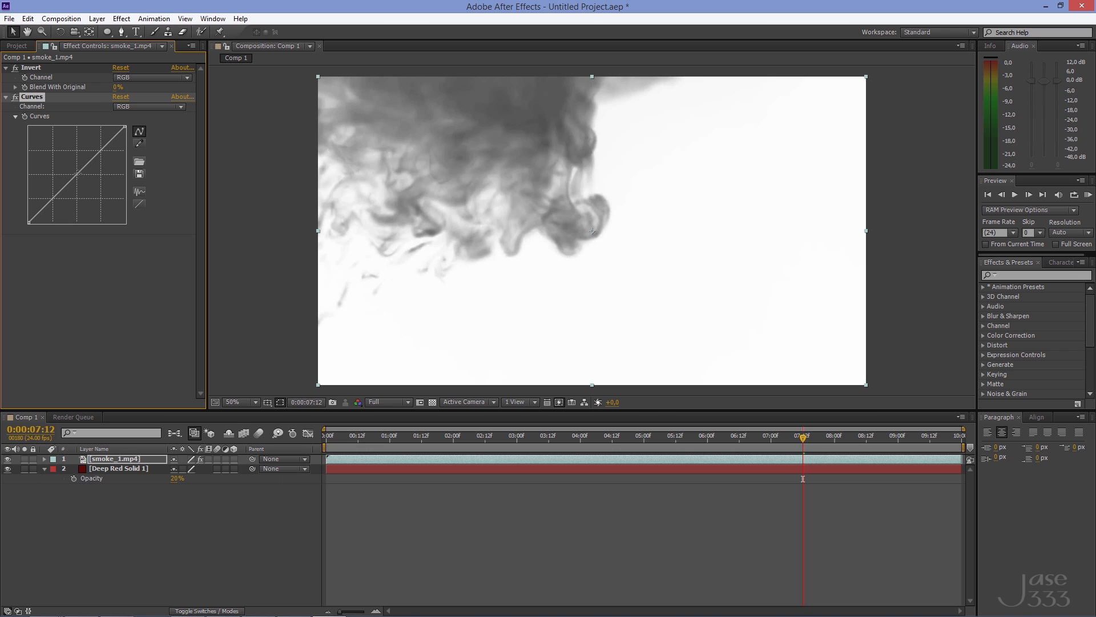
Darken the main curve, then bend the Red channel curve upward to redden the smoke
drag(77, 175, 95, 195)
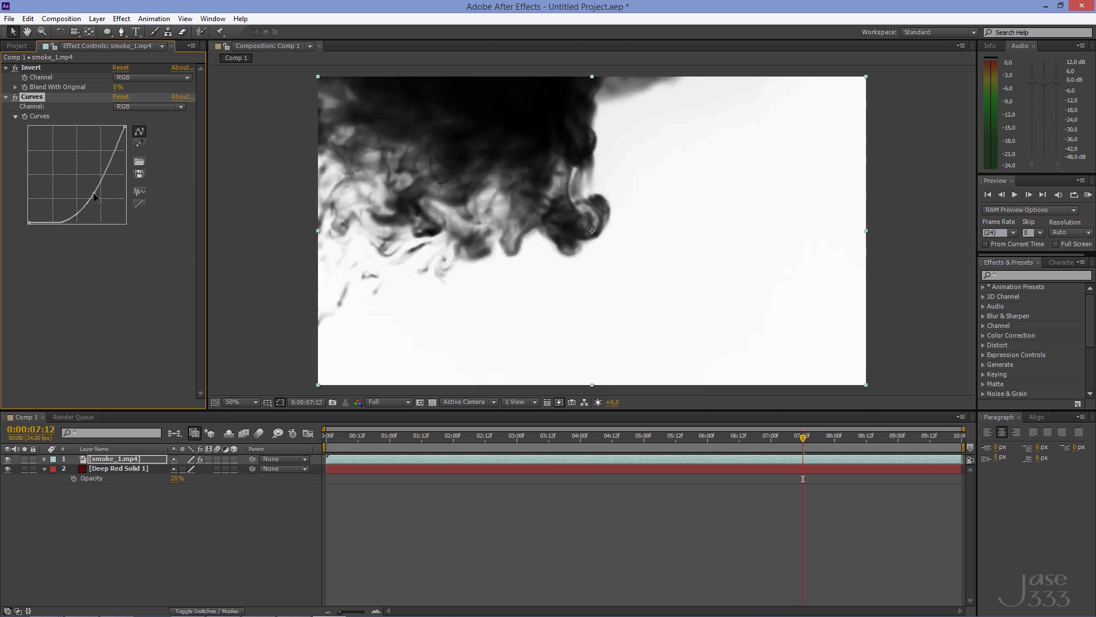
click(161, 108)
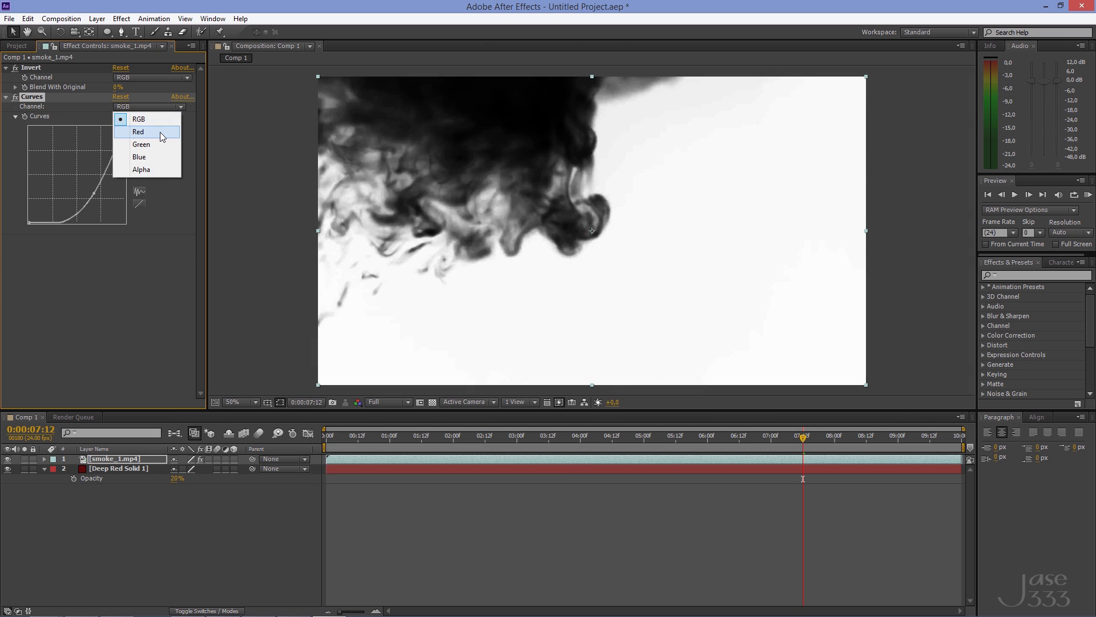
click(160, 132)
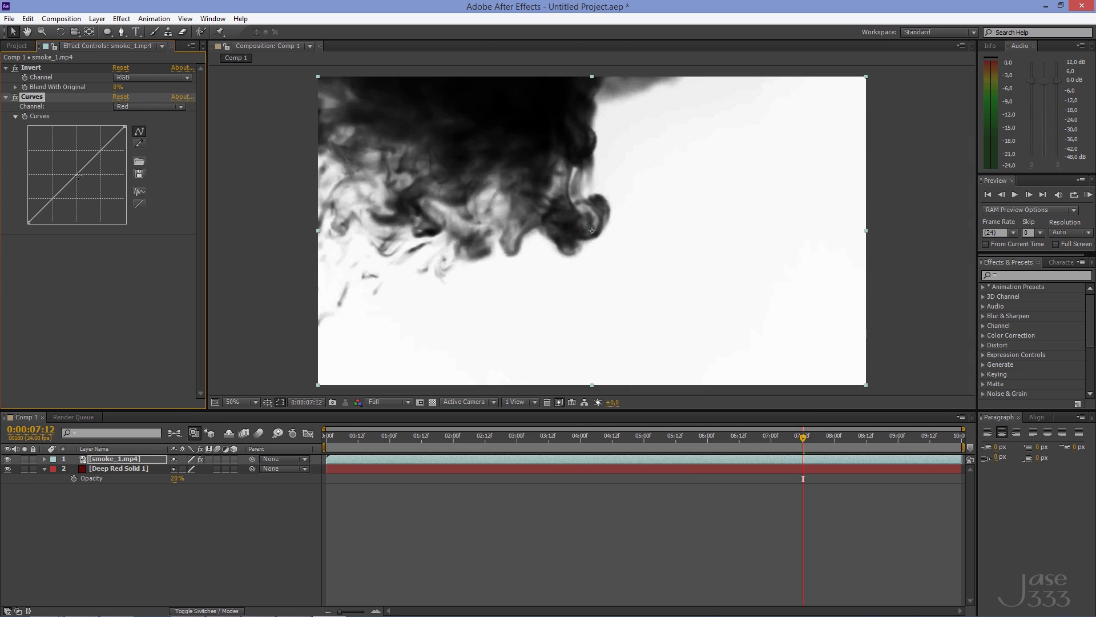
drag(77, 175, 63, 170)
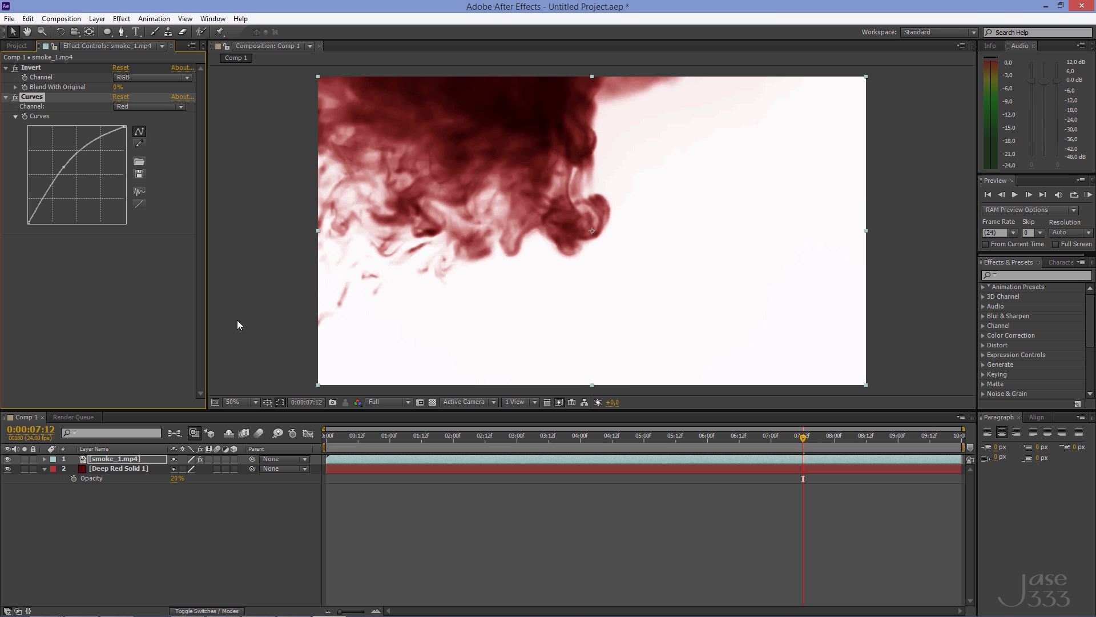
Set the smoke_1.mp4 layer's blending mode to Multiply
right_click(130, 460)
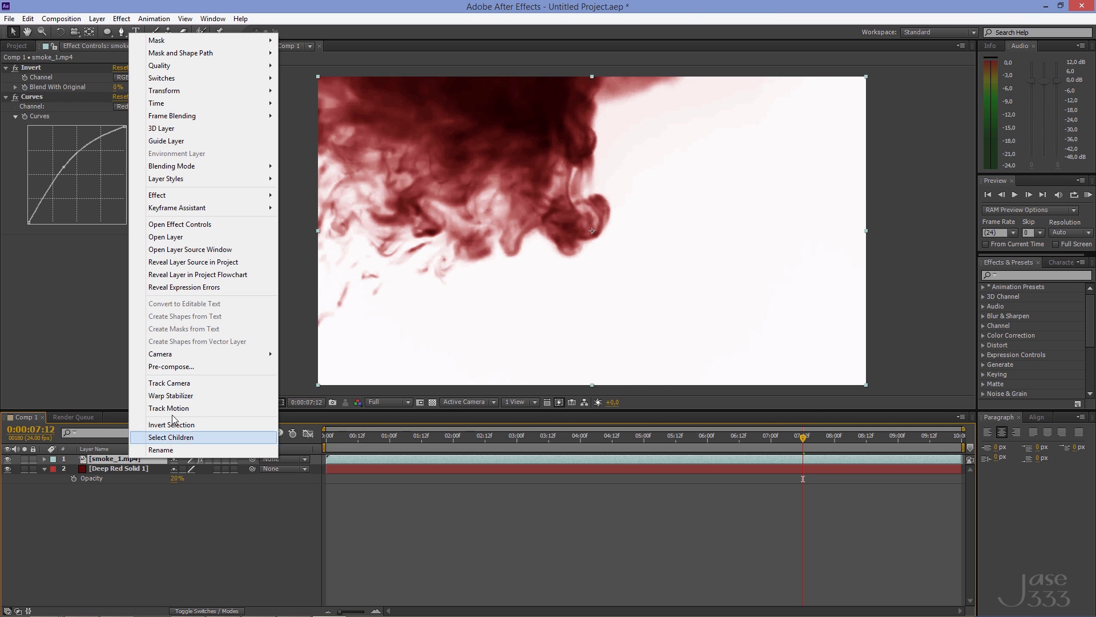
mouse_move(258, 166)
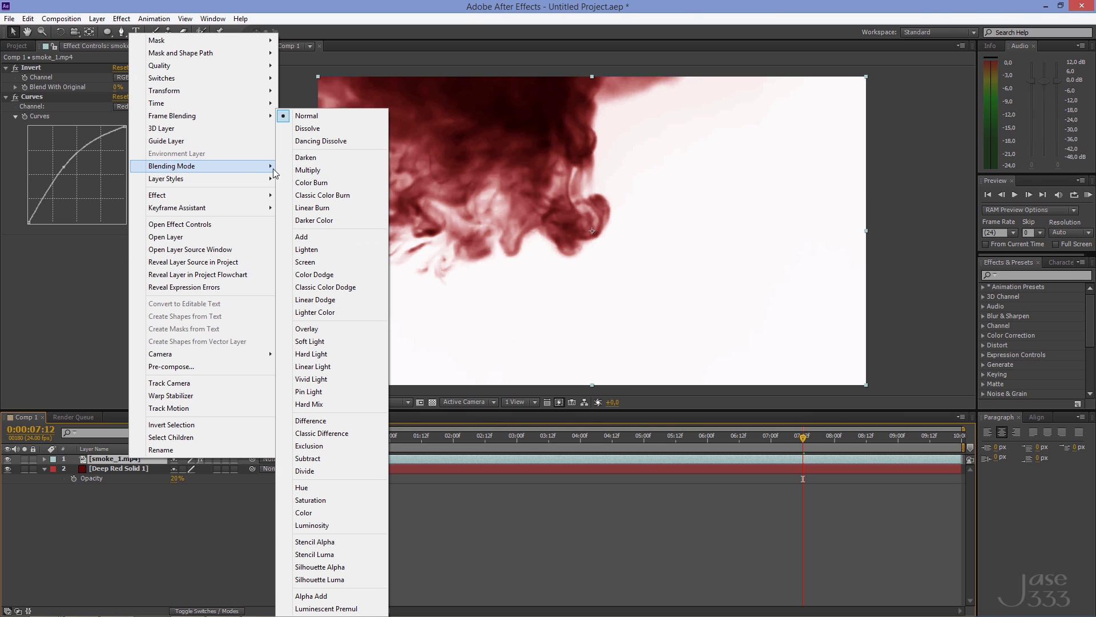
click(338, 170)
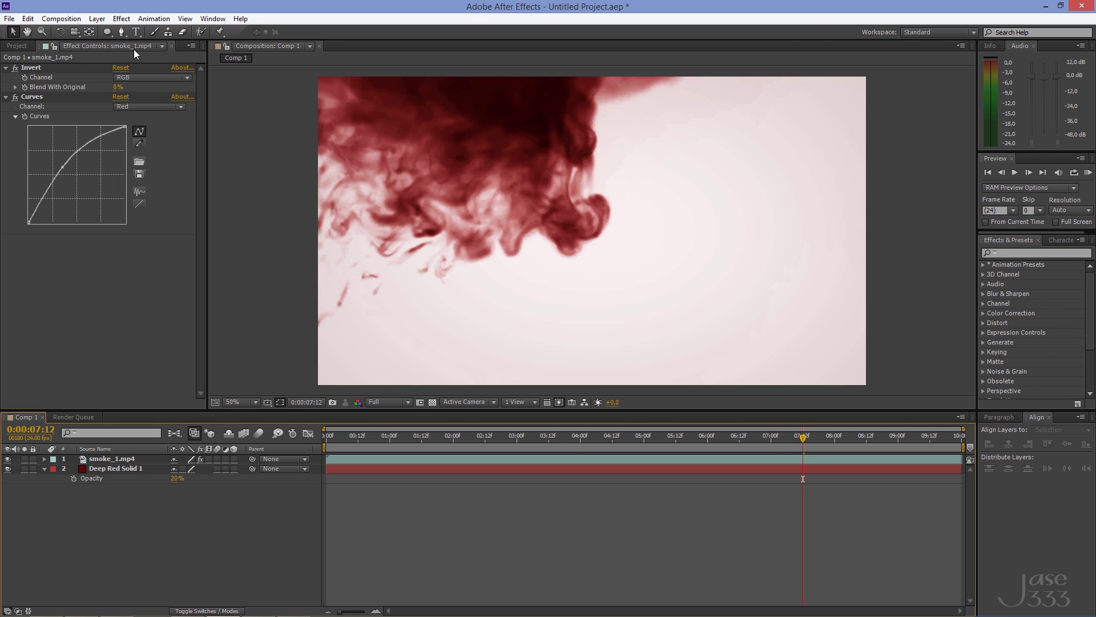
click(97, 19)
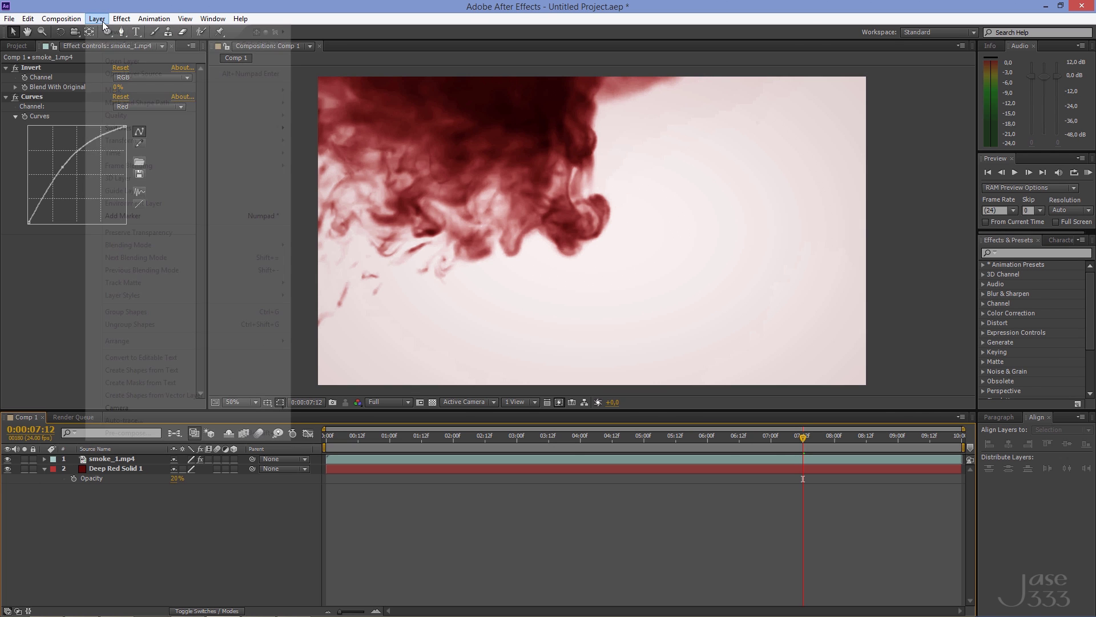
Add a text layer reading SUPERNATURAL and select the whole word
mouse_move(132, 33)
click(372, 31)
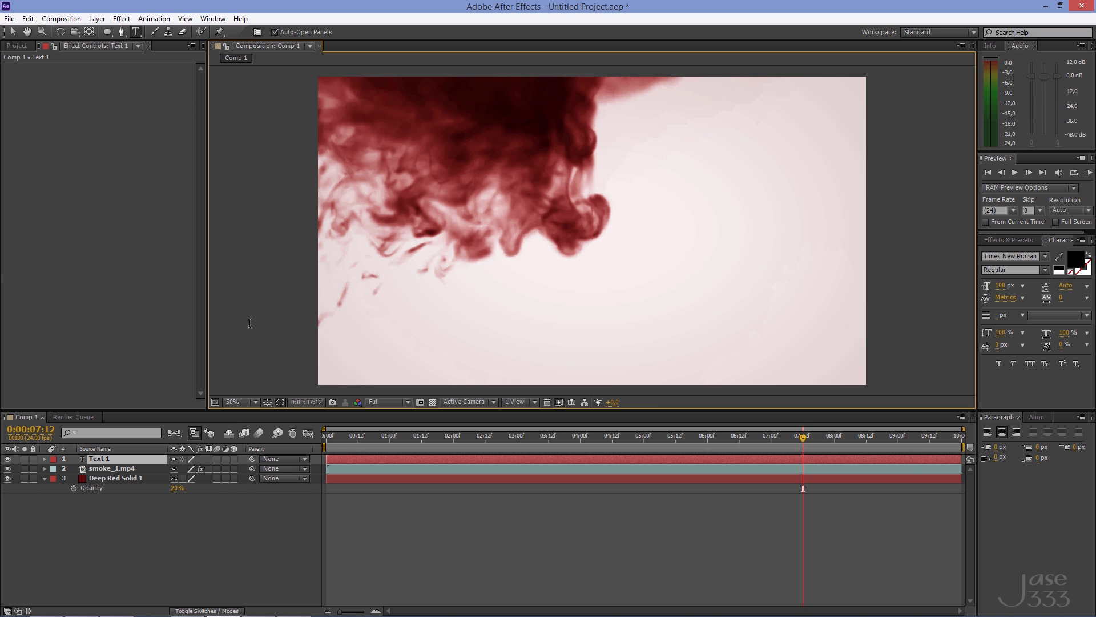
text(SUPE)
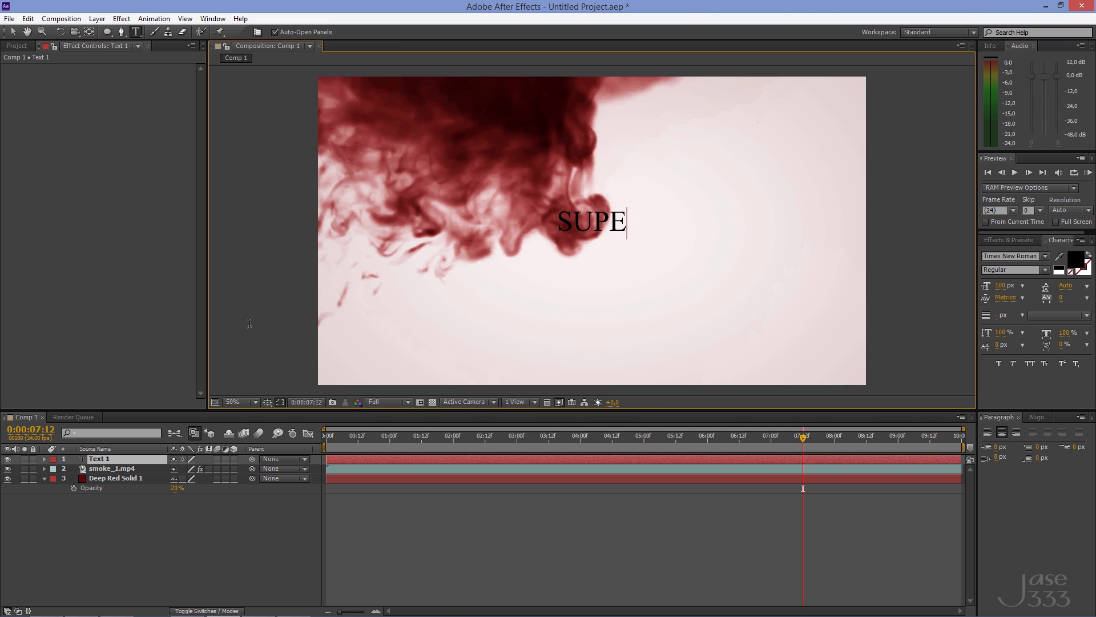
text(RNATURAL)
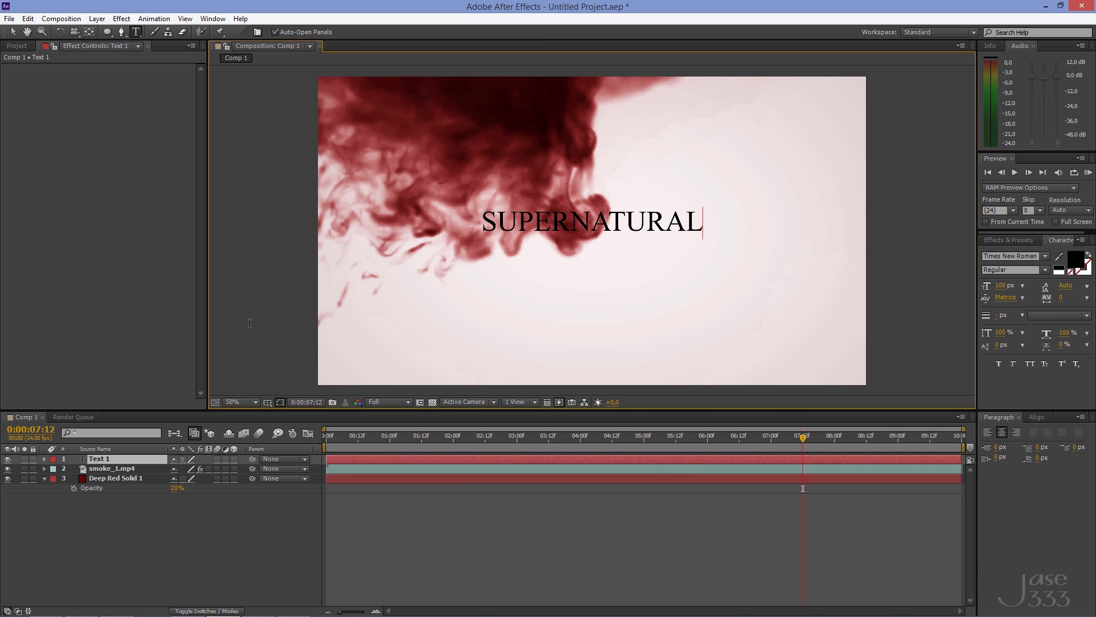
double_click(569, 224)
Set the title font to Supernatural Knight, size 140 px, stroke width 3 px
click(997, 255)
text(Supernatural Knight)
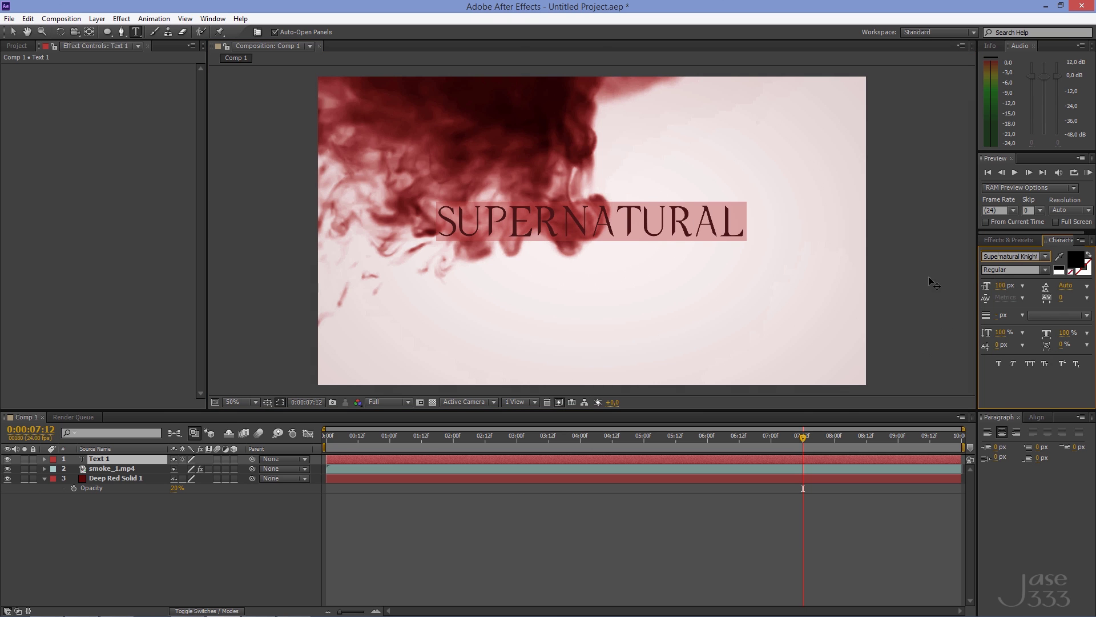
key(Return)
click(1000, 286)
text(140)
key(Return)
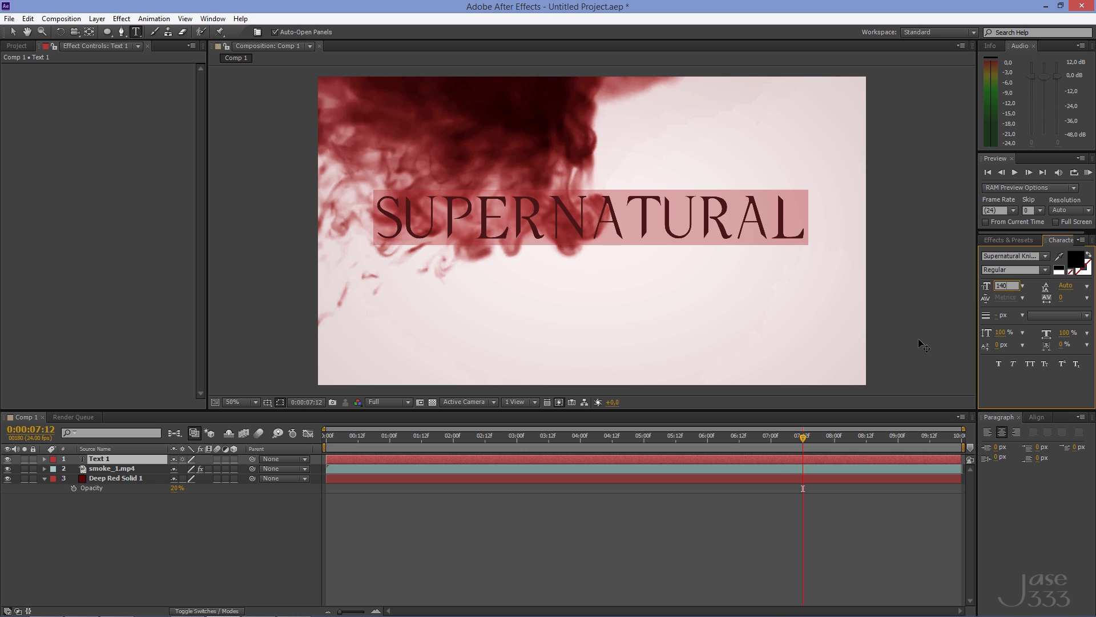
click(1000, 315)
text(3)
key(Return)
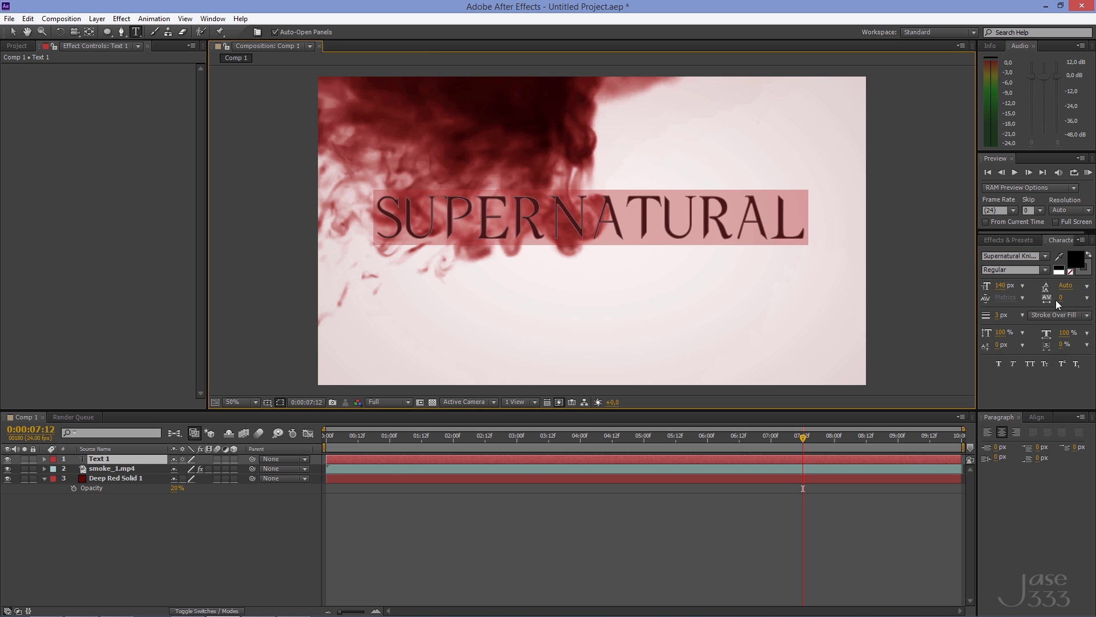
Switch the title to Fill Over Stroke and set the fill colour to R 120, G 20
click(1064, 315)
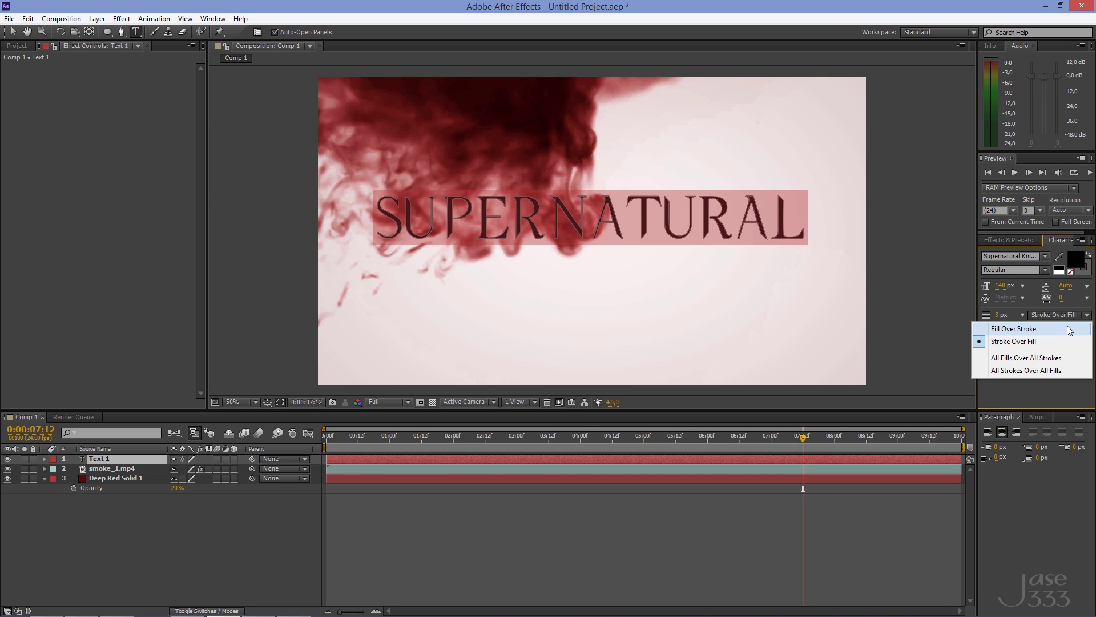
click(1067, 330)
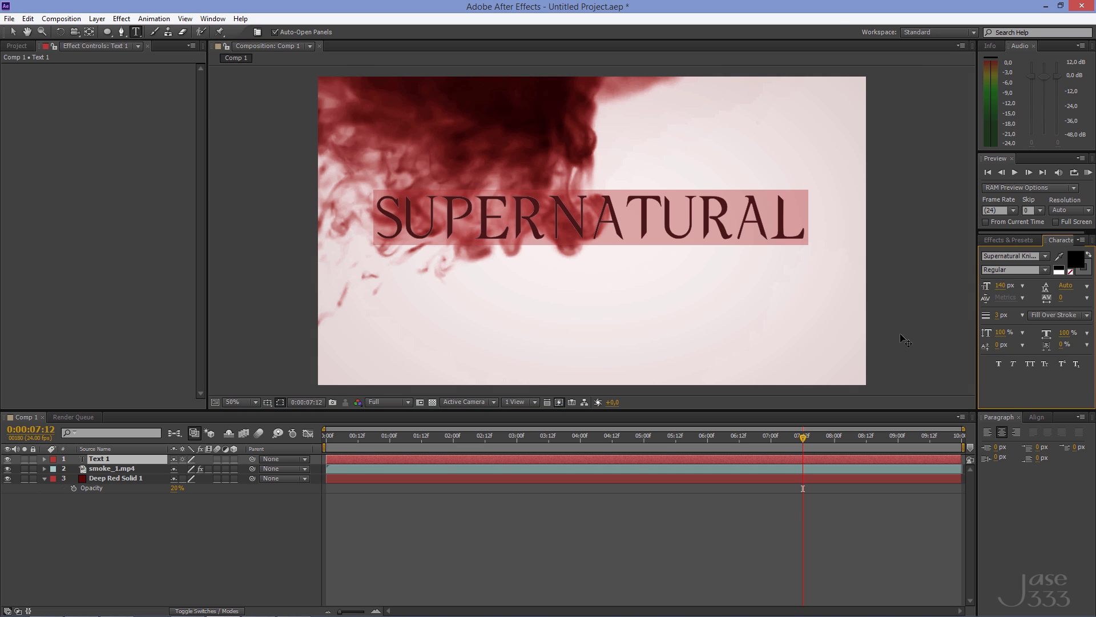
click(1075, 260)
click(204, 119)
text(120)
key(Return)
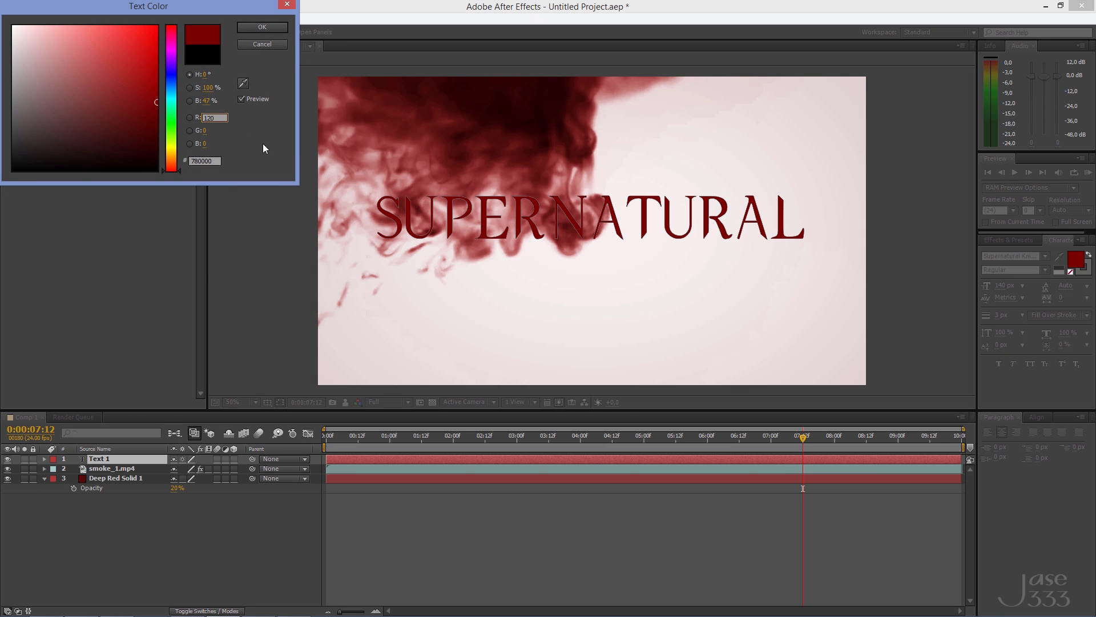
click(203, 131)
text(20)
key(Return)
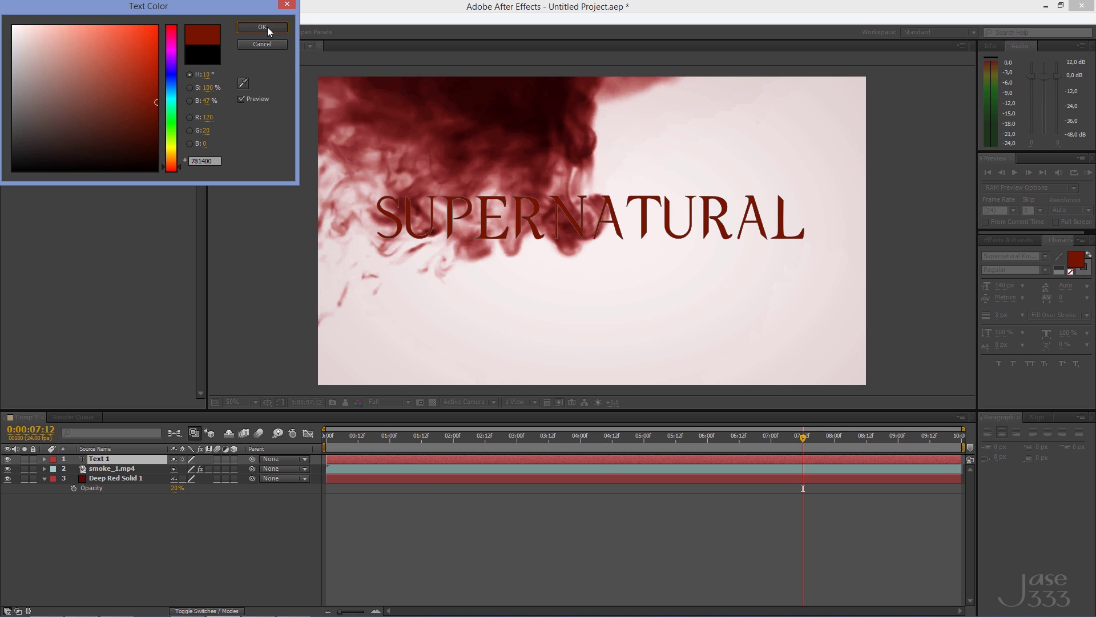
click(267, 26)
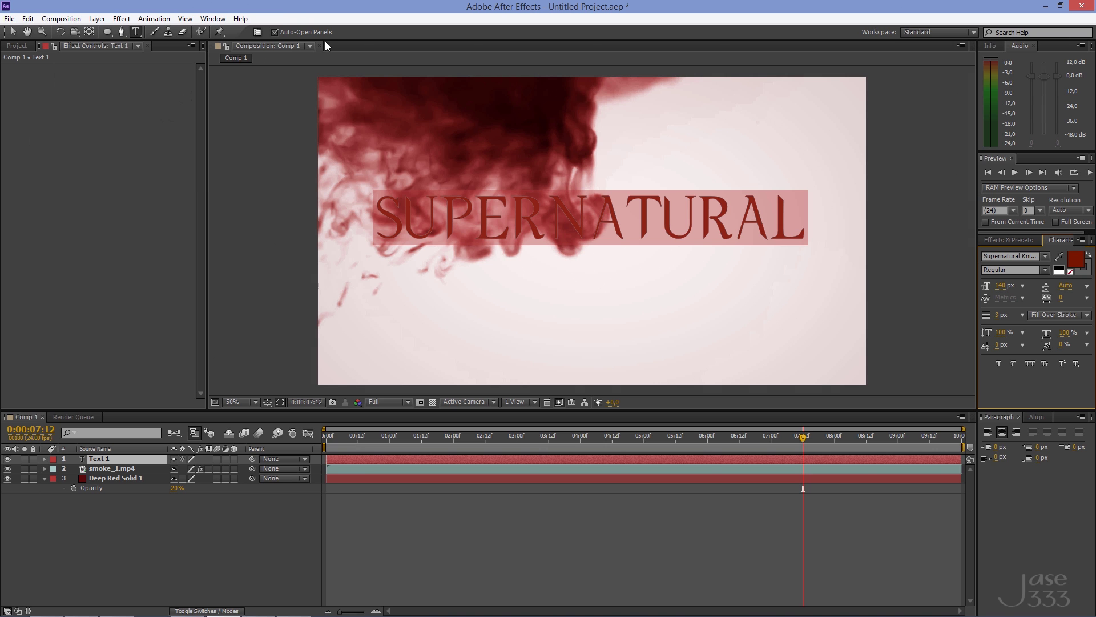
Set the title's stroke colour to bright red R 210, G 0, B 0
click(1082, 266)
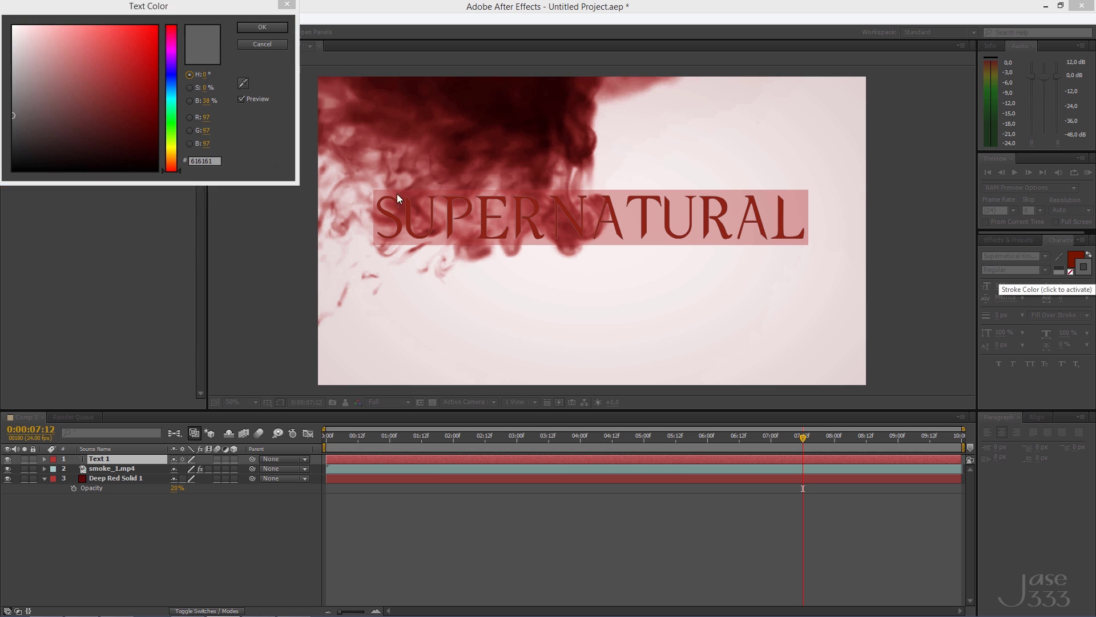
click(206, 117)
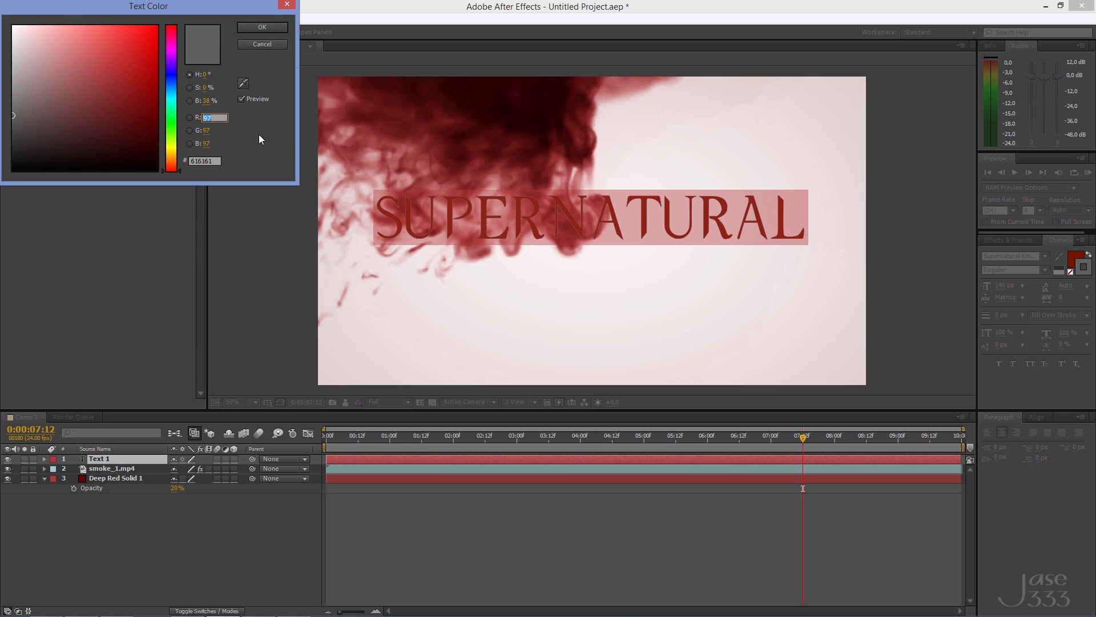
text(210)
key(Tab)
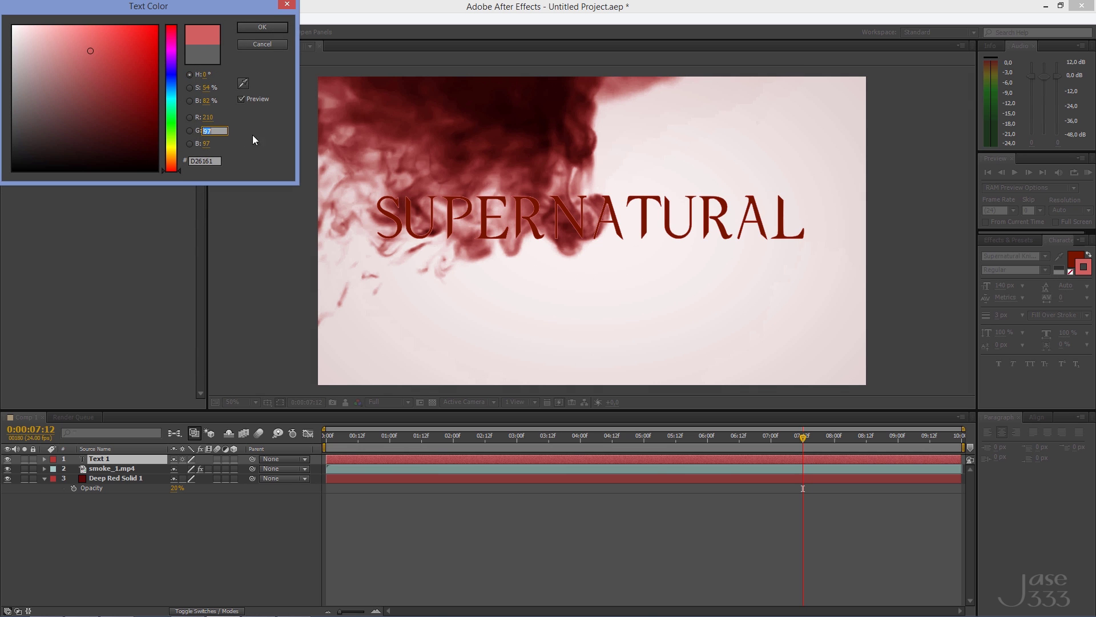
text(0)
key(Tab)
text(0)
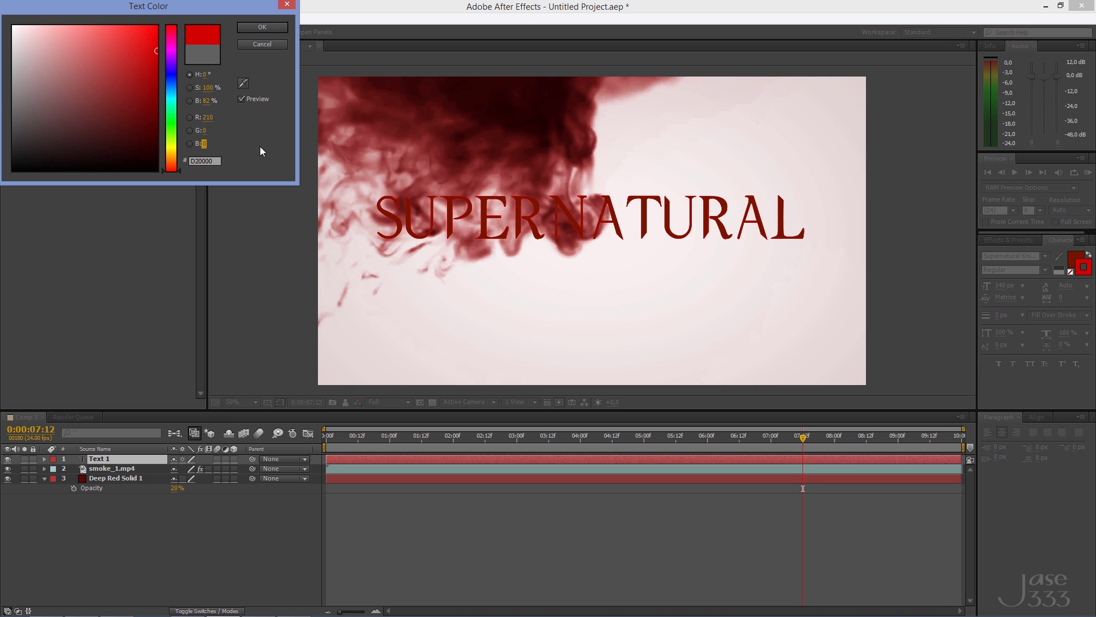
click(266, 23)
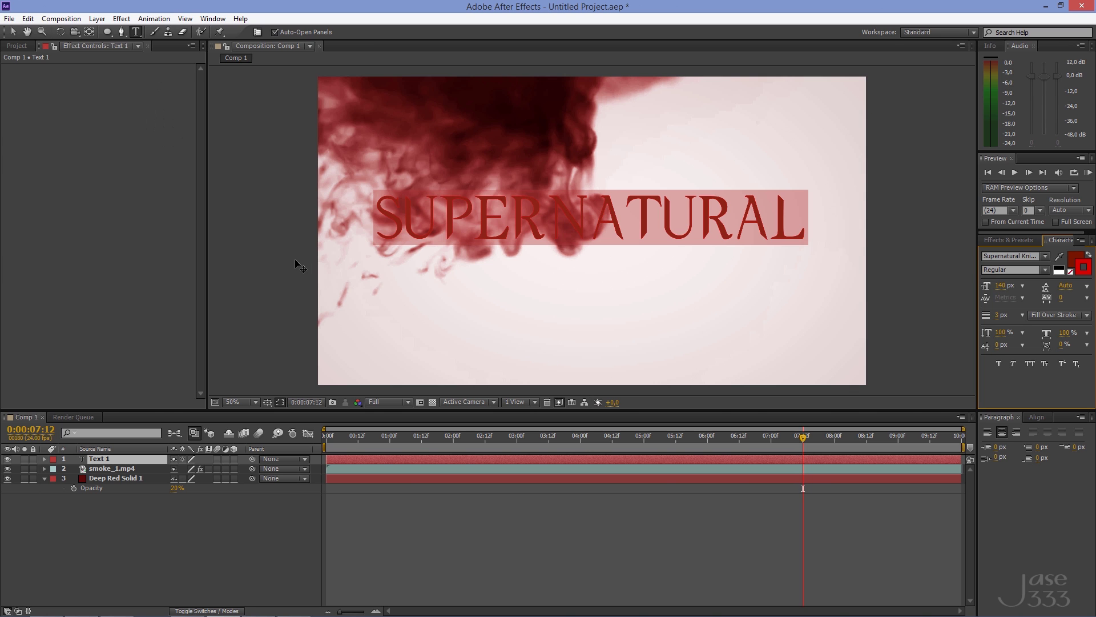
Duplicate the SUPERNATURAL layer with Ctrl+D, name the copy Blur and turn off its visibility
click(110, 460)
click(110, 462)
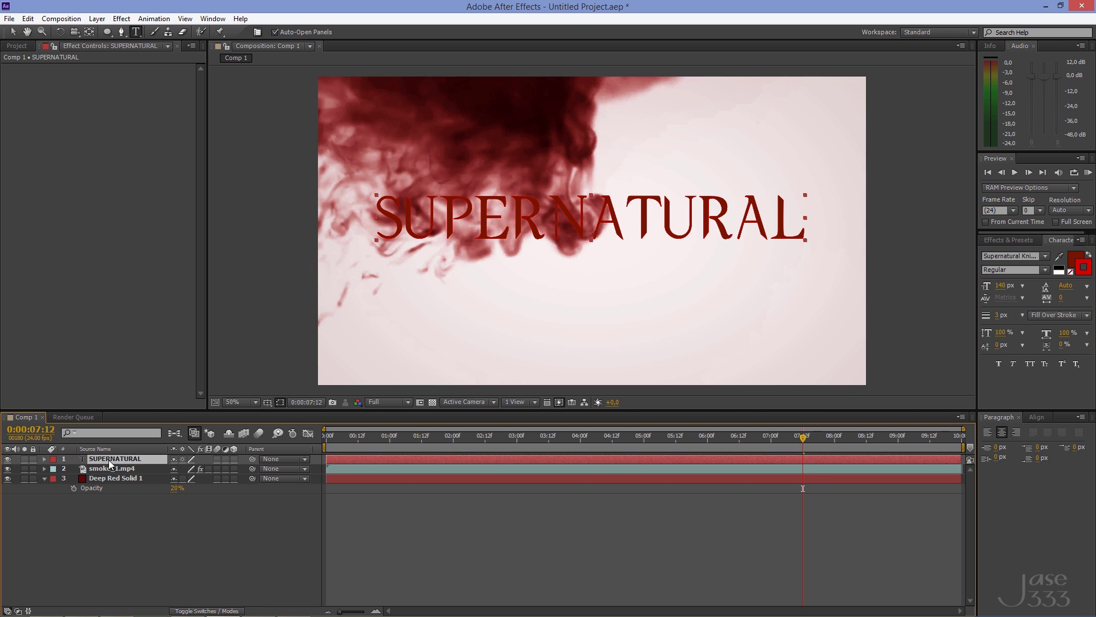
key(ctrl+d)
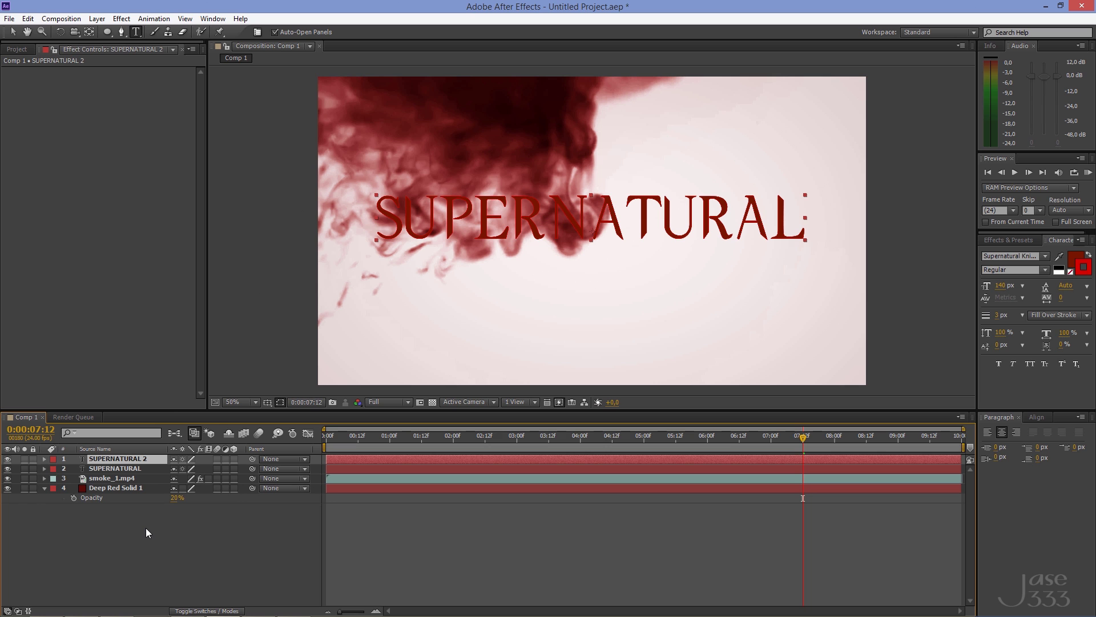
right_click(118, 460)
click(146, 454)
text(Blur)
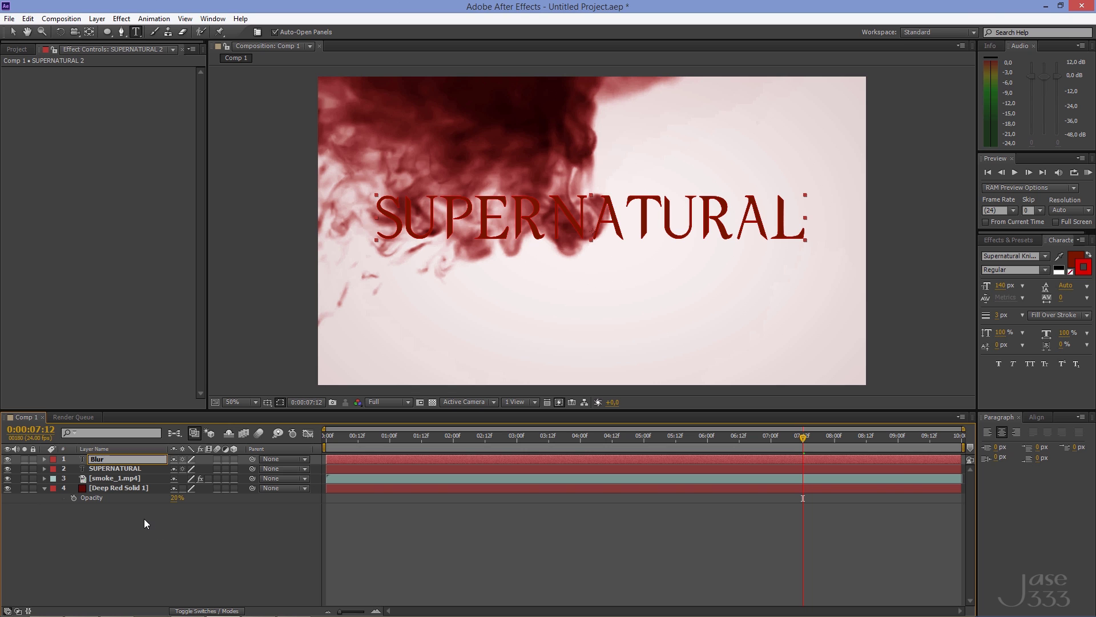
click(144, 518)
click(7, 459)
Import smoke_2.mp4 and place it at the top of Comp 1
key(v)
click(10, 18)
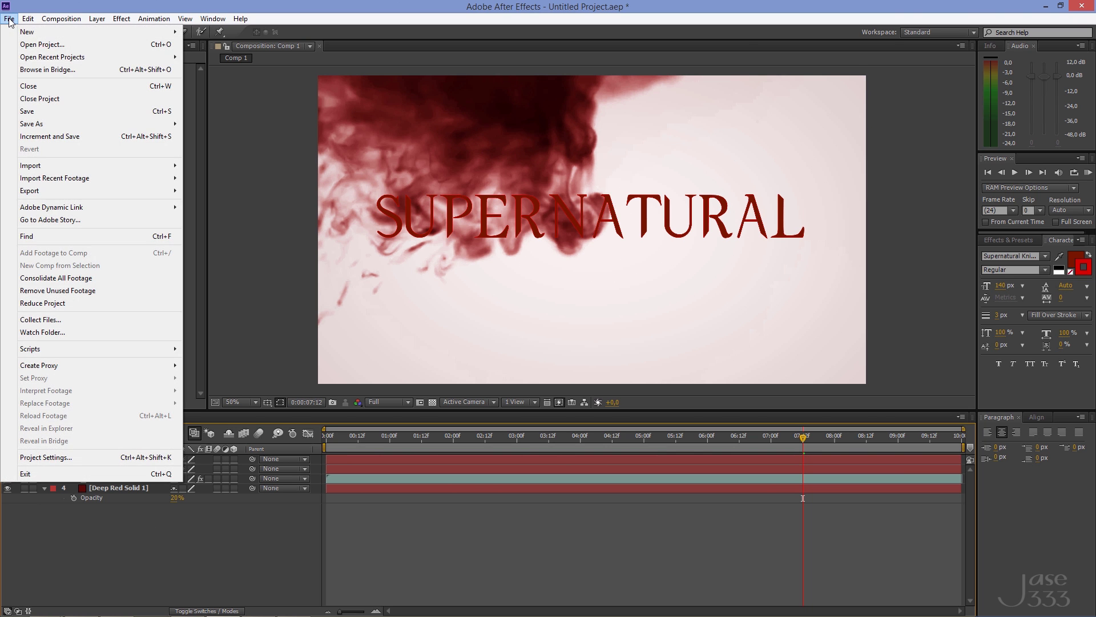
mouse_move(129, 169)
click(247, 166)
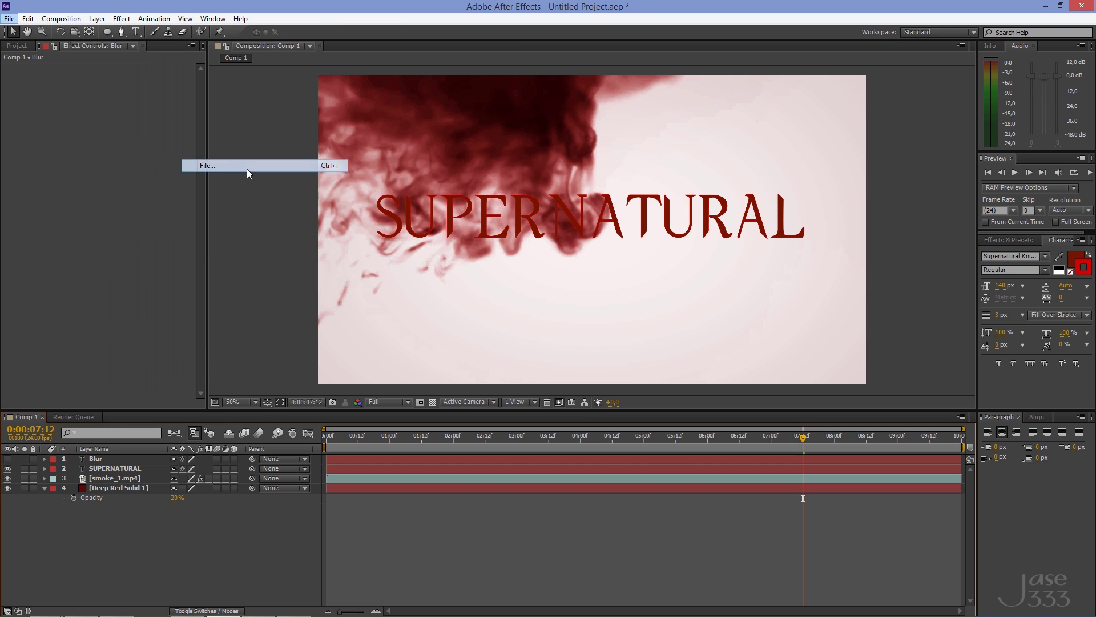
click(91, 188)
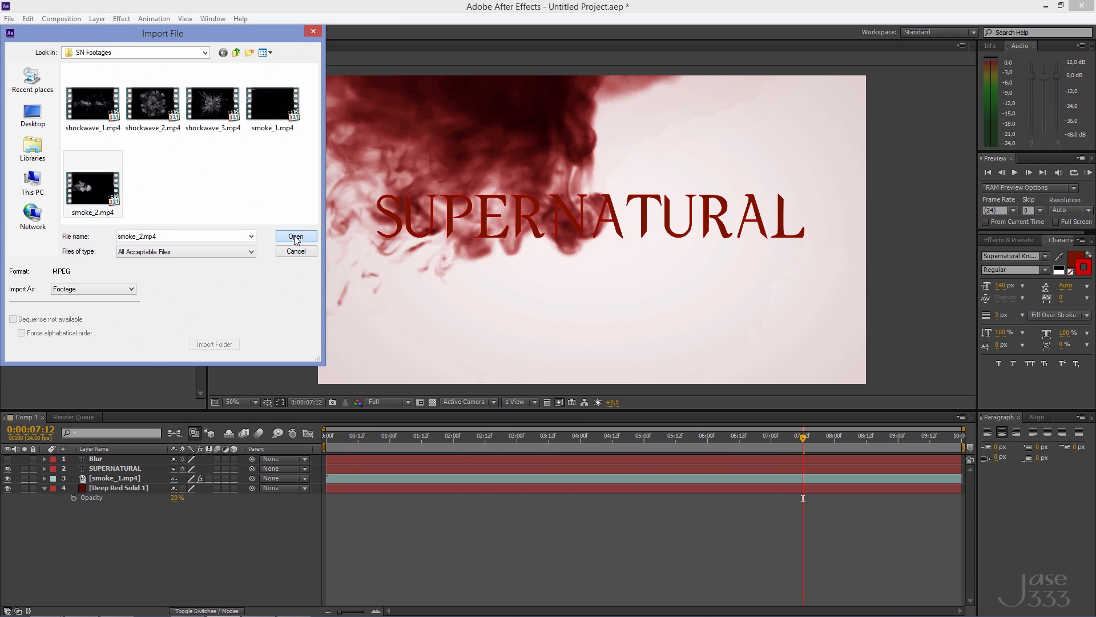
click(294, 236)
drag(60, 170, 112, 456)
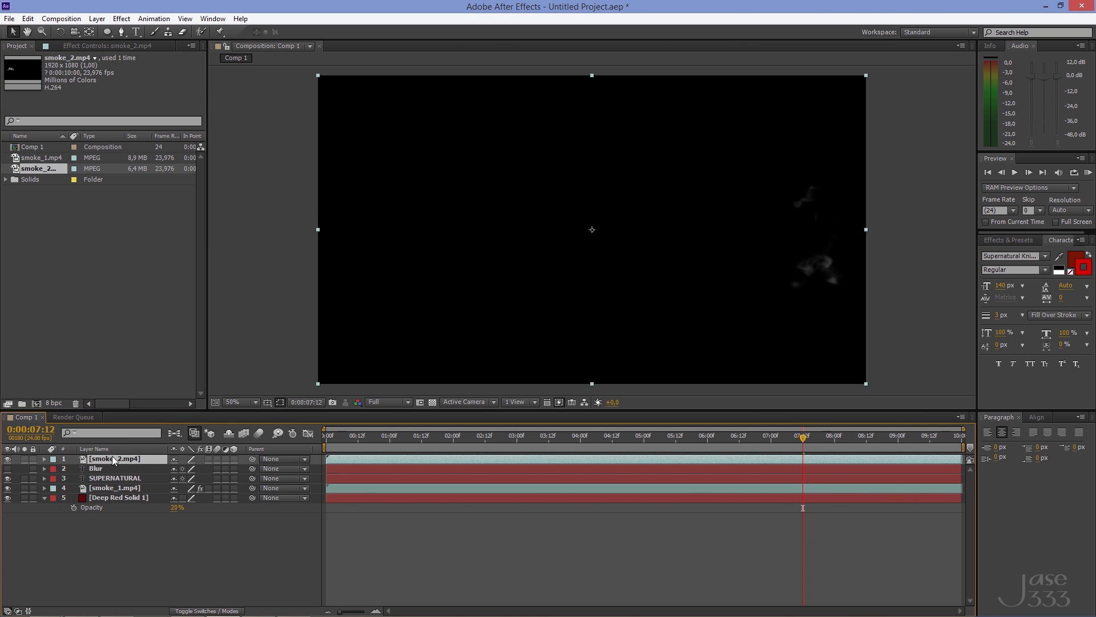
Copy the Invert and Curves effects from smoke_1.mp4 and paste them onto smoke_2.mp4
click(124, 488)
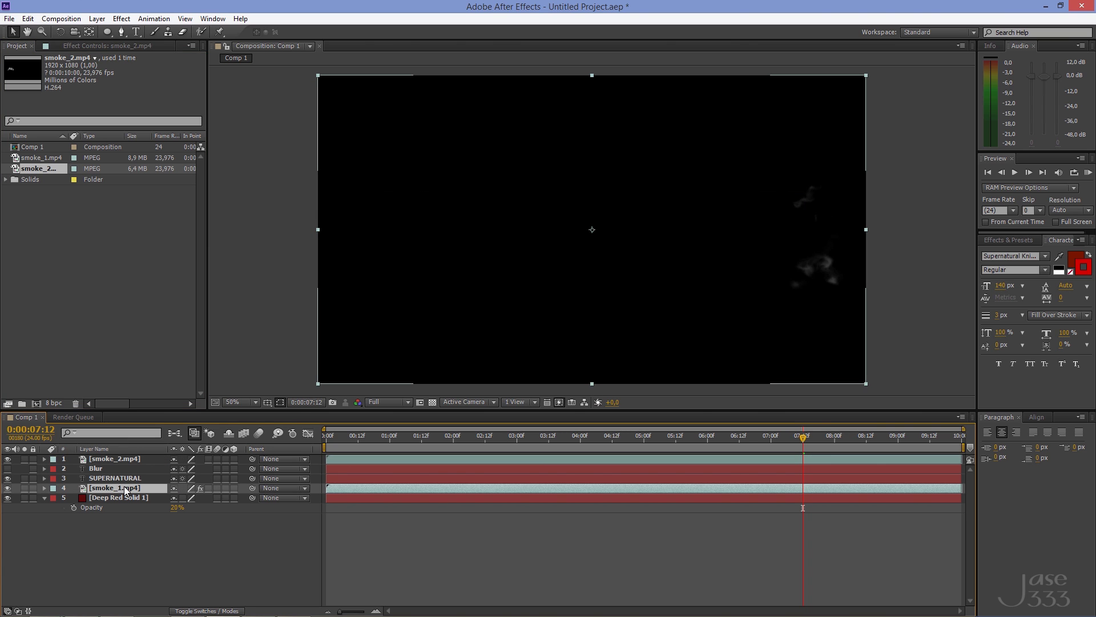
click(91, 46)
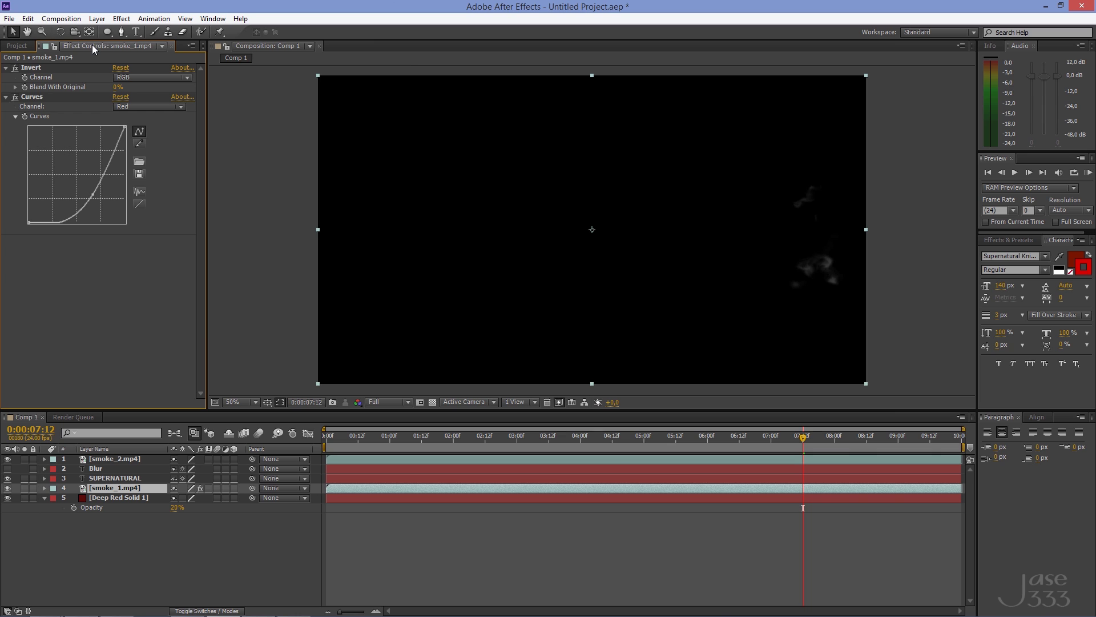
click(31, 69)
ctrl+click(34, 97)
key(ctrl+c)
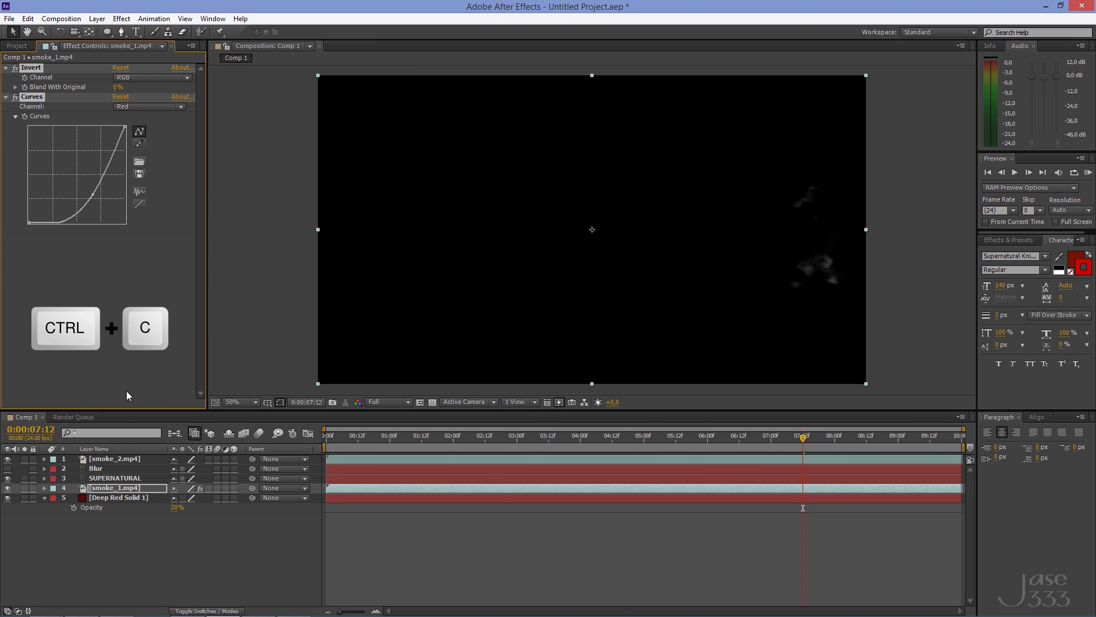
click(126, 458)
key(ctrl+v)
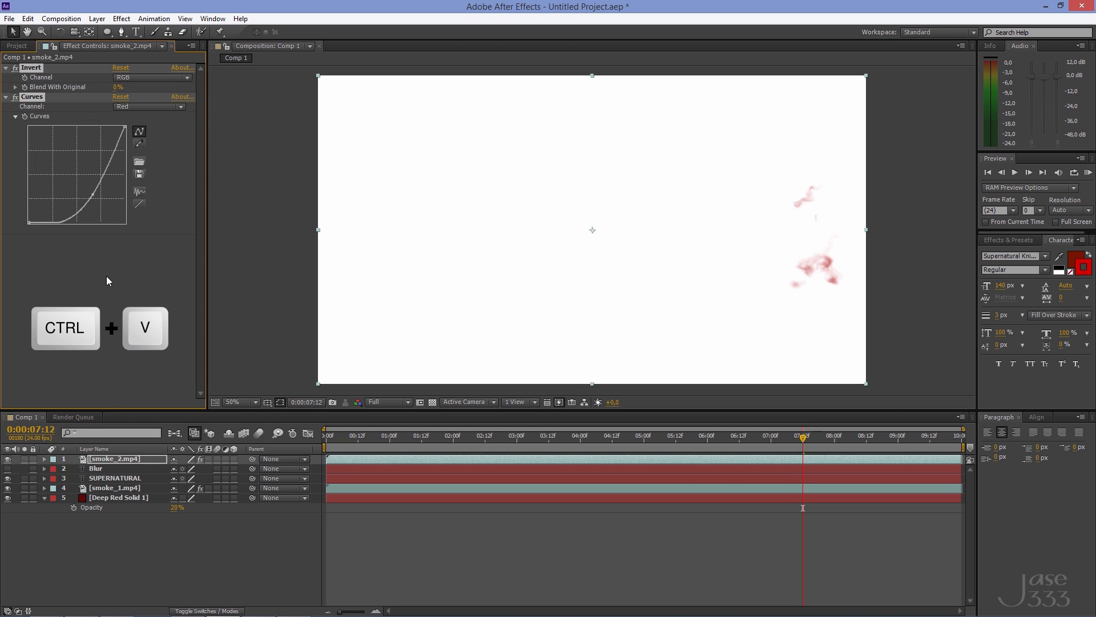
Set smoke_2.mp4's blending mode to Multiply
right_click(117, 456)
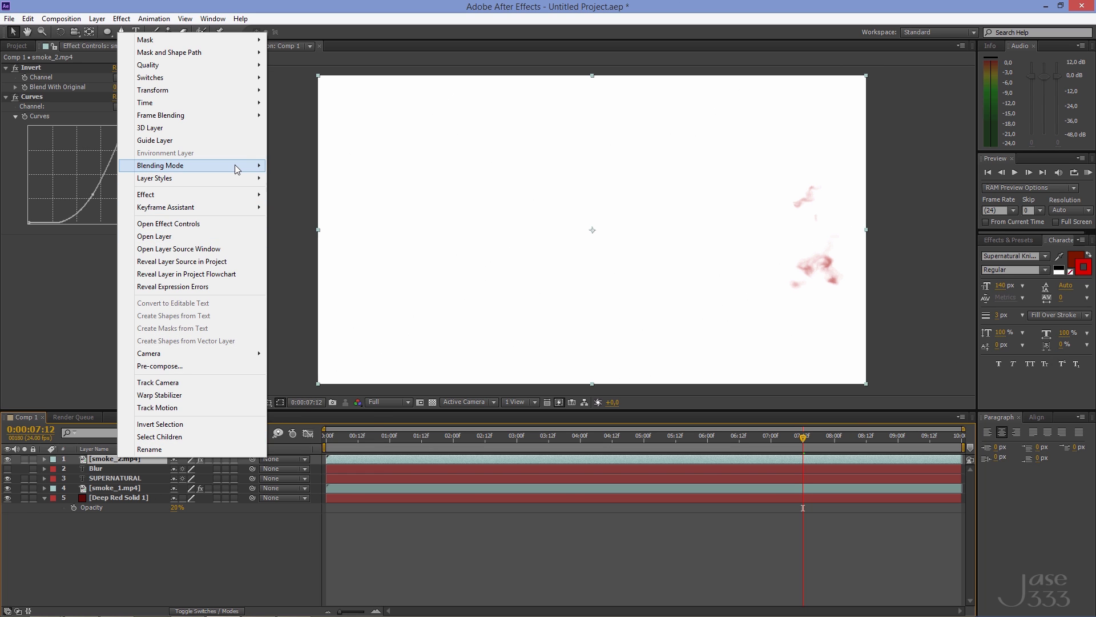
mouse_move(234, 165)
click(313, 170)
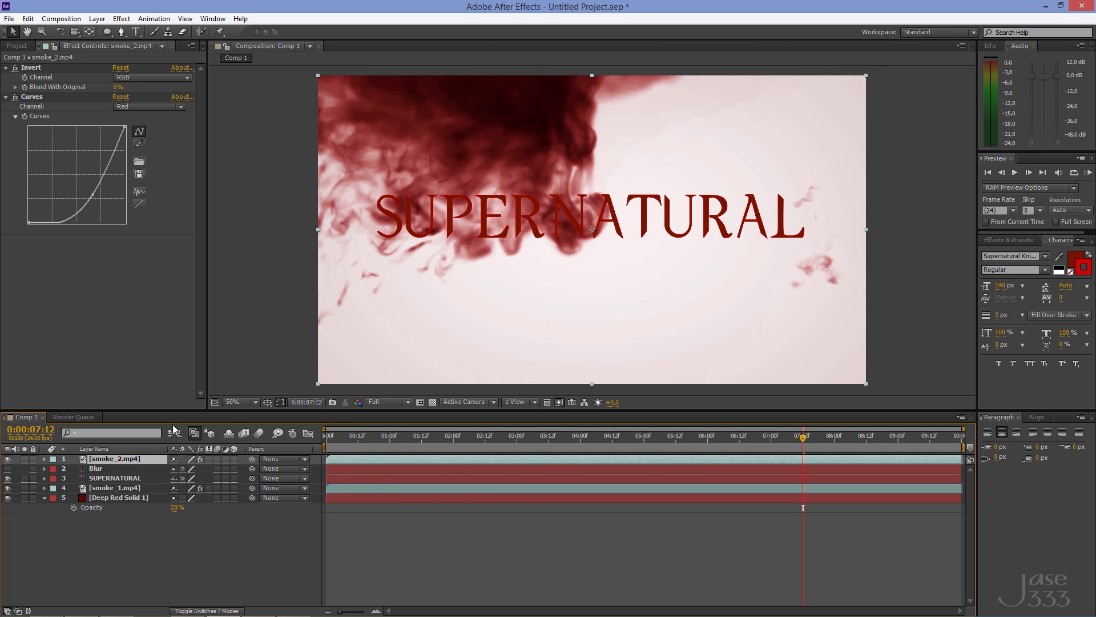
click(127, 478)
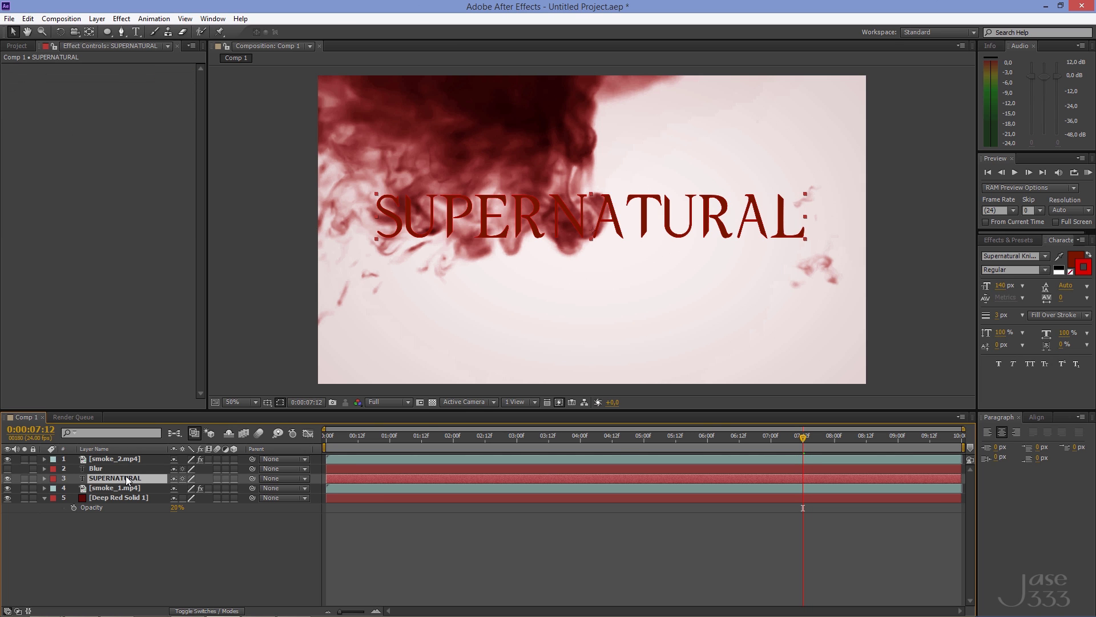
Apply Linear Wipe to SUPERNATURAL with 100% completion, -90° wipe angle and 50 feather
click(123, 23)
mouse_move(249, 303)
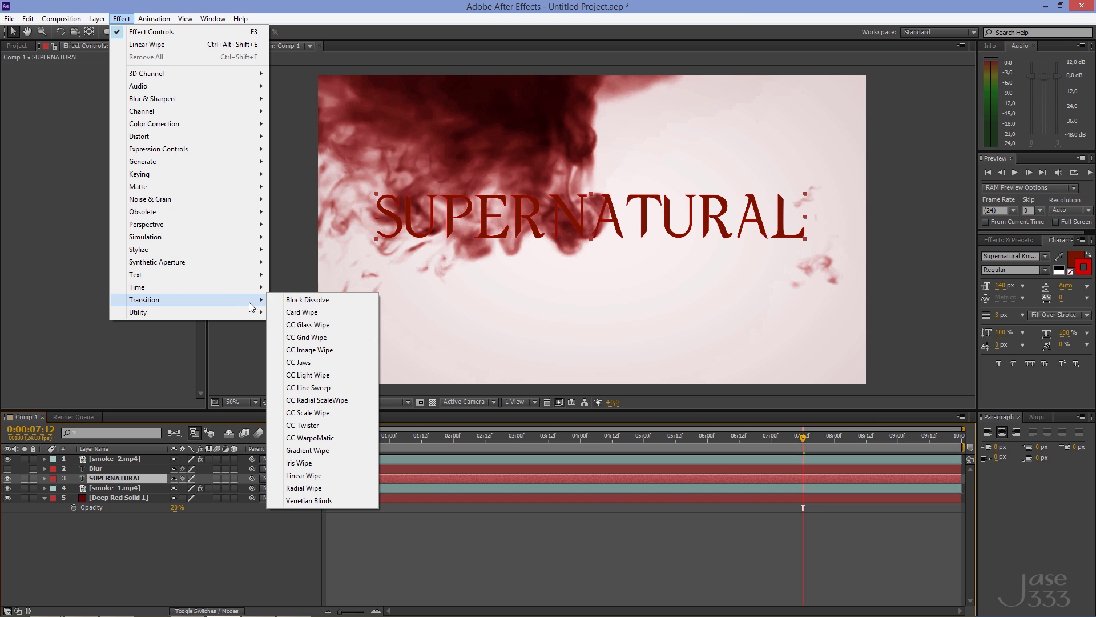
click(336, 476)
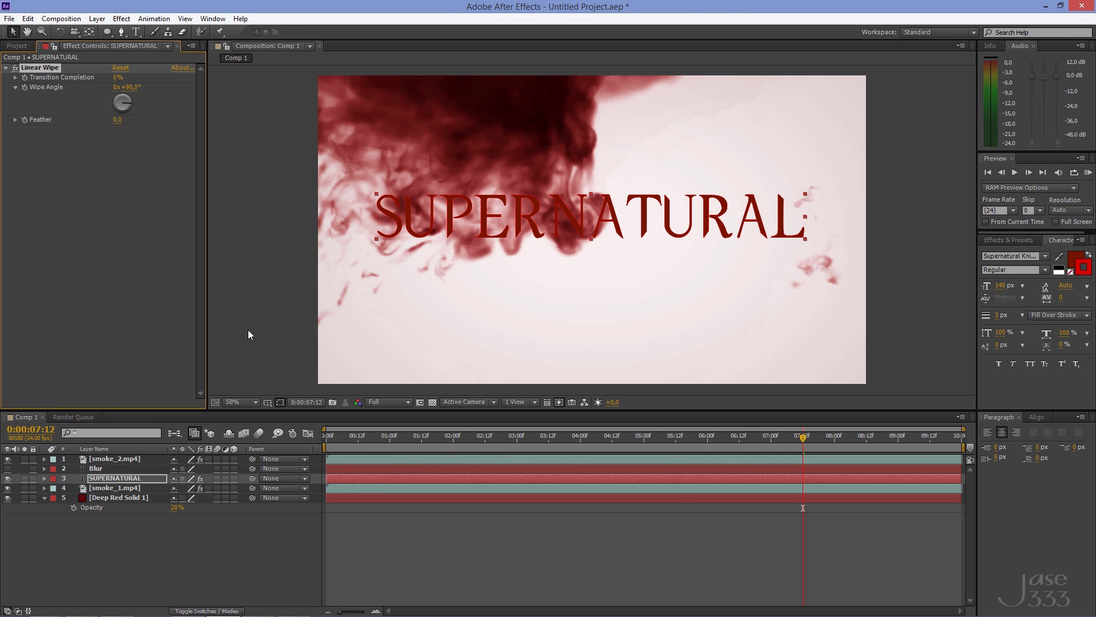
click(115, 79)
text(100)
key(Return)
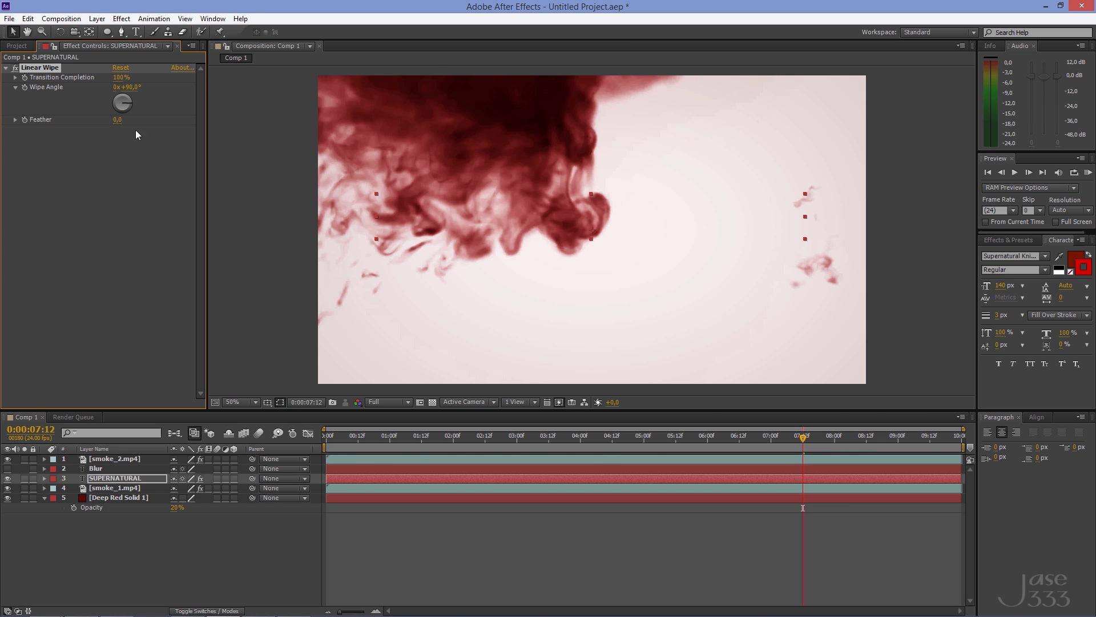
click(131, 88)
text(-90)
key(Return)
click(118, 120)
text(50)
key(Return)
Keyframe Transition Completion from the start, stepping it down through 80%, 58% and 60% by 0:00:01:12
drag(804, 437, 287, 437)
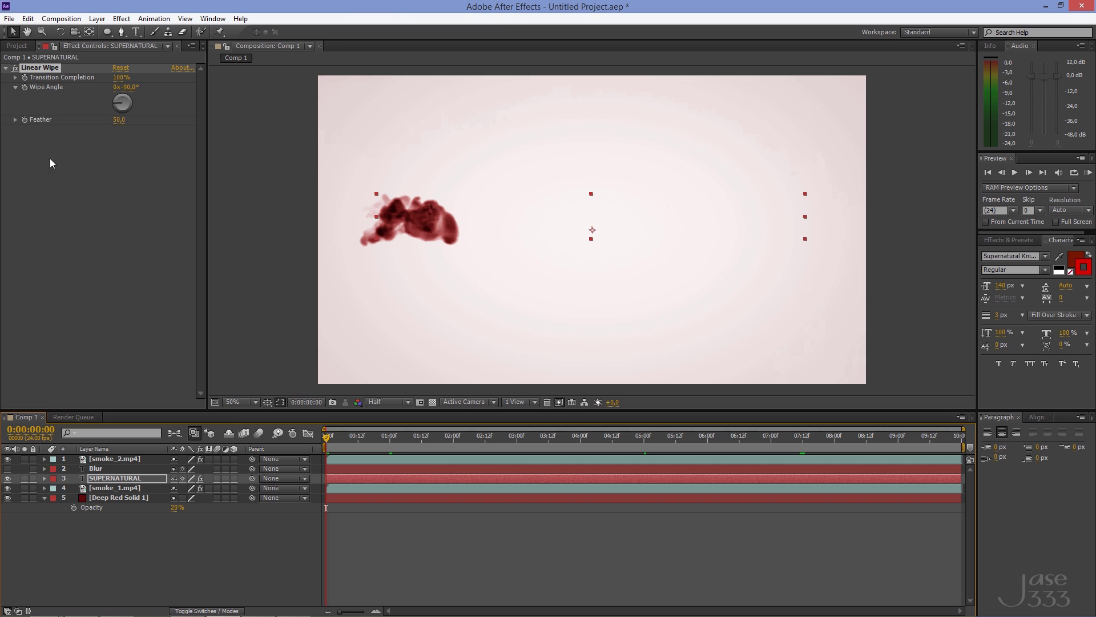
click(25, 78)
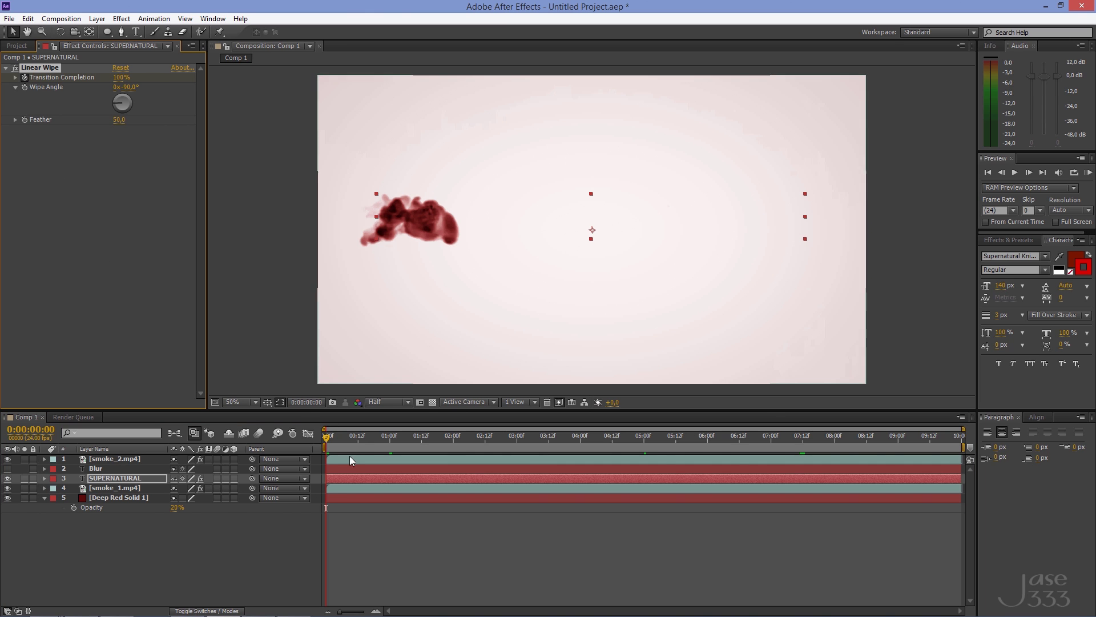
click(358, 439)
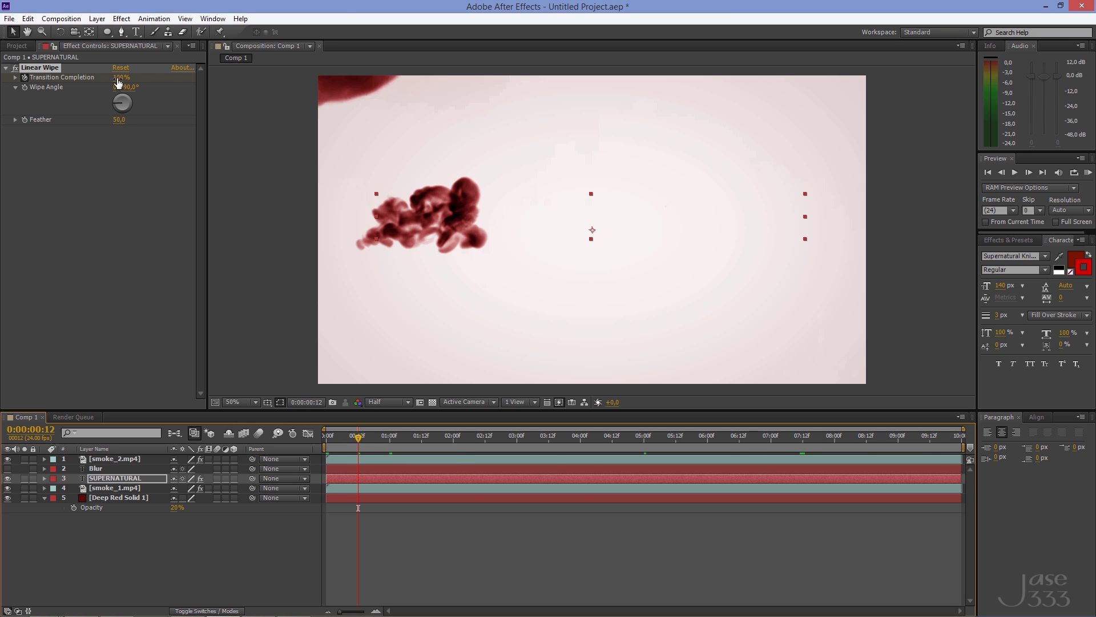
drag(117, 77, 103, 77)
click(144, 257)
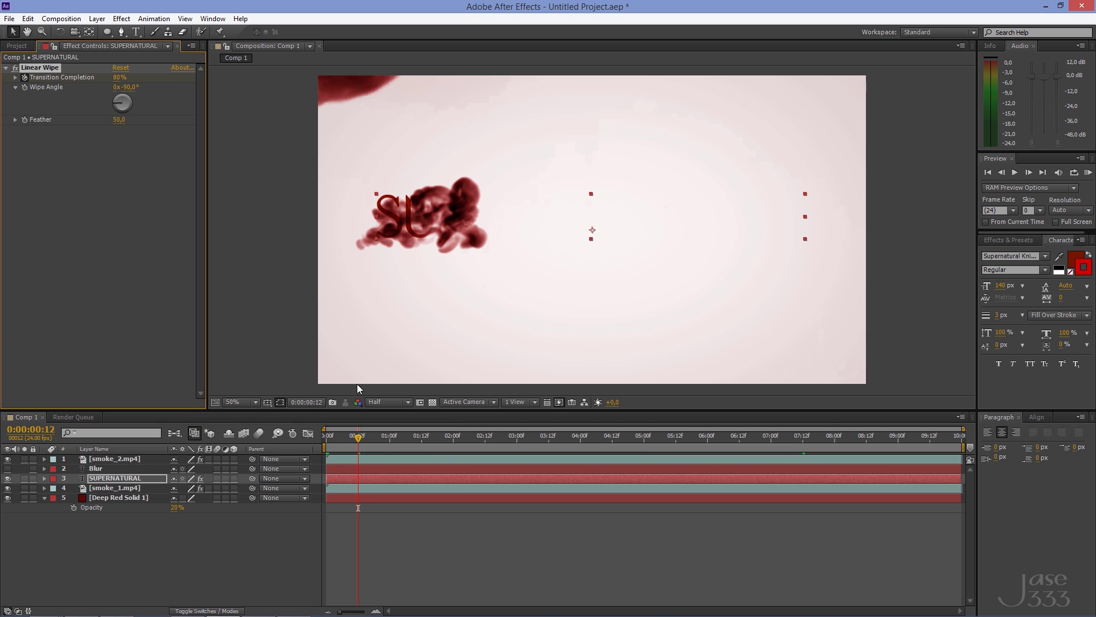
click(387, 441)
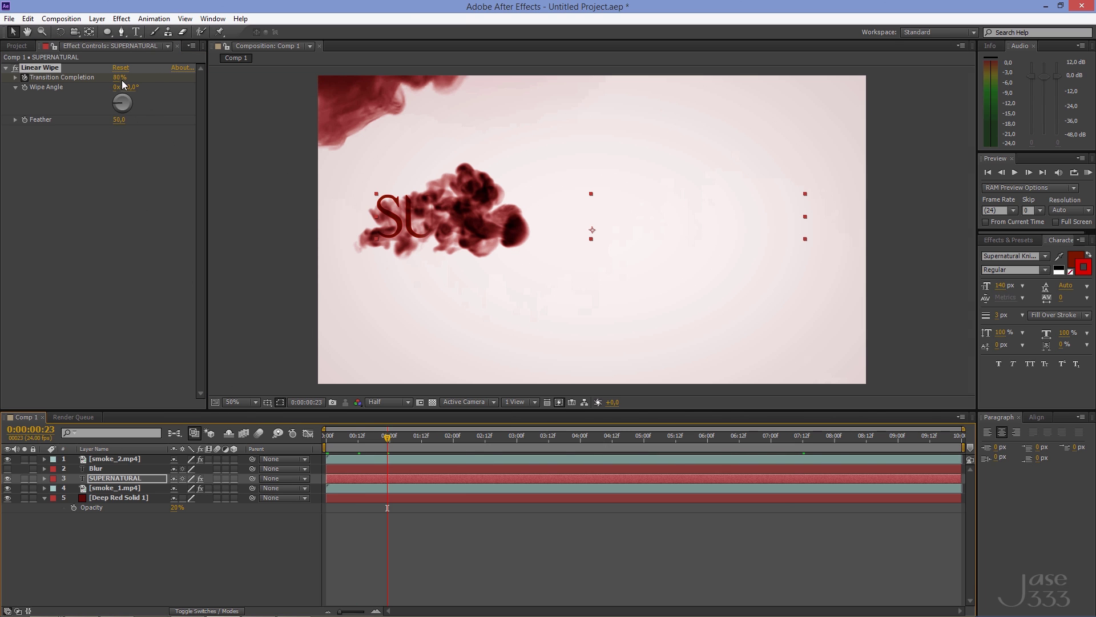
drag(118, 77, 113, 77)
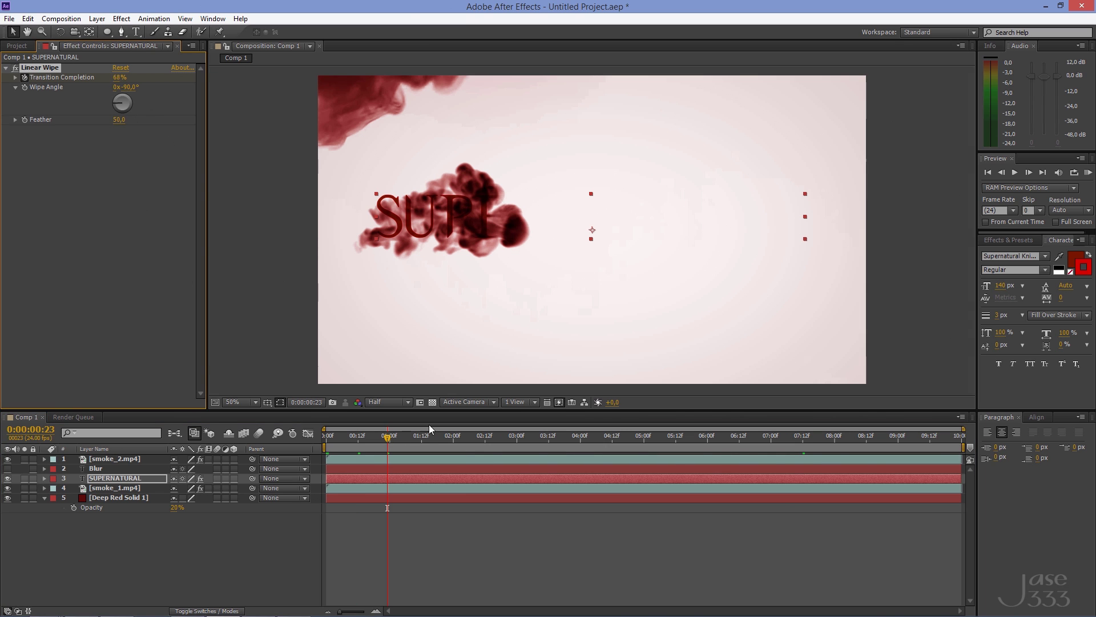
click(422, 437)
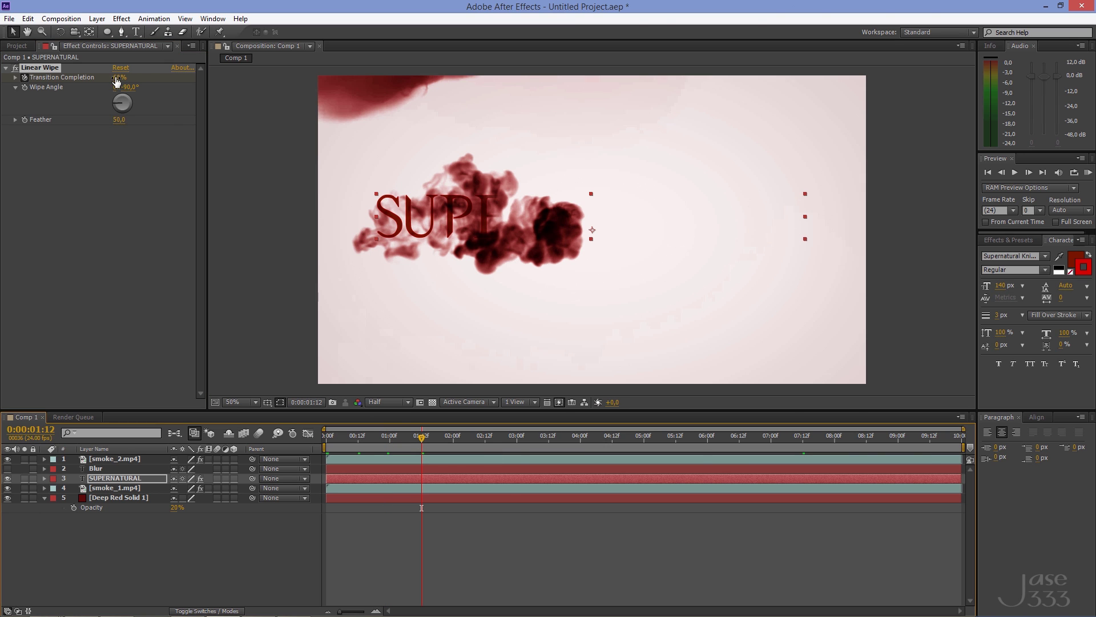
drag(118, 77, 111, 77)
Continue keyframing completion through 41%, 32%, 25%, 19% and 15%, reaching 0% at 0:00:05:00
click(453, 437)
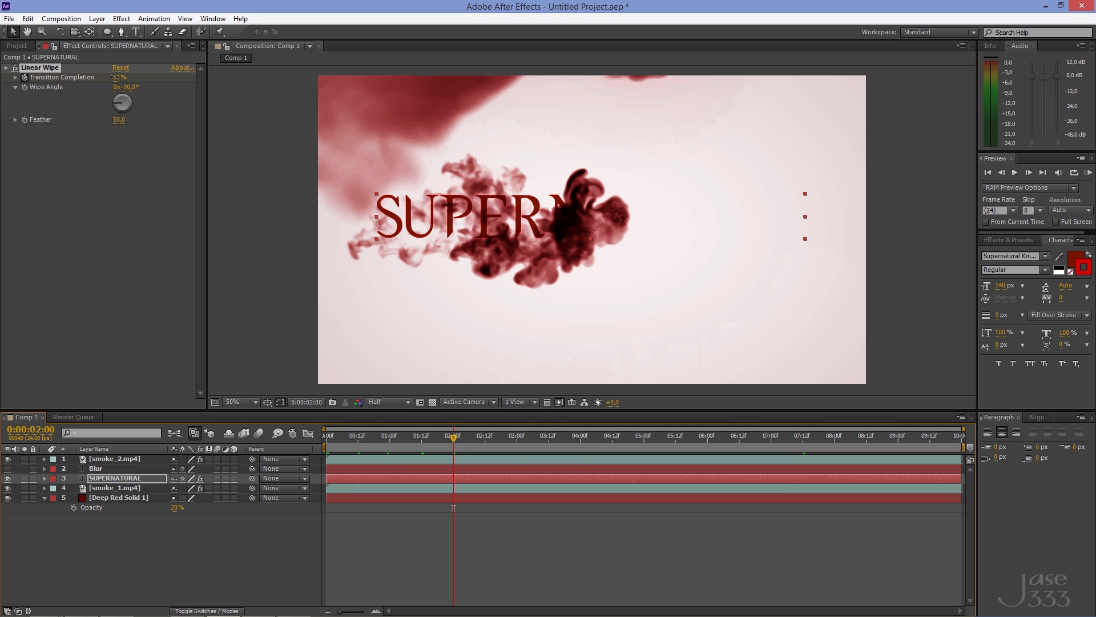
click(486, 437)
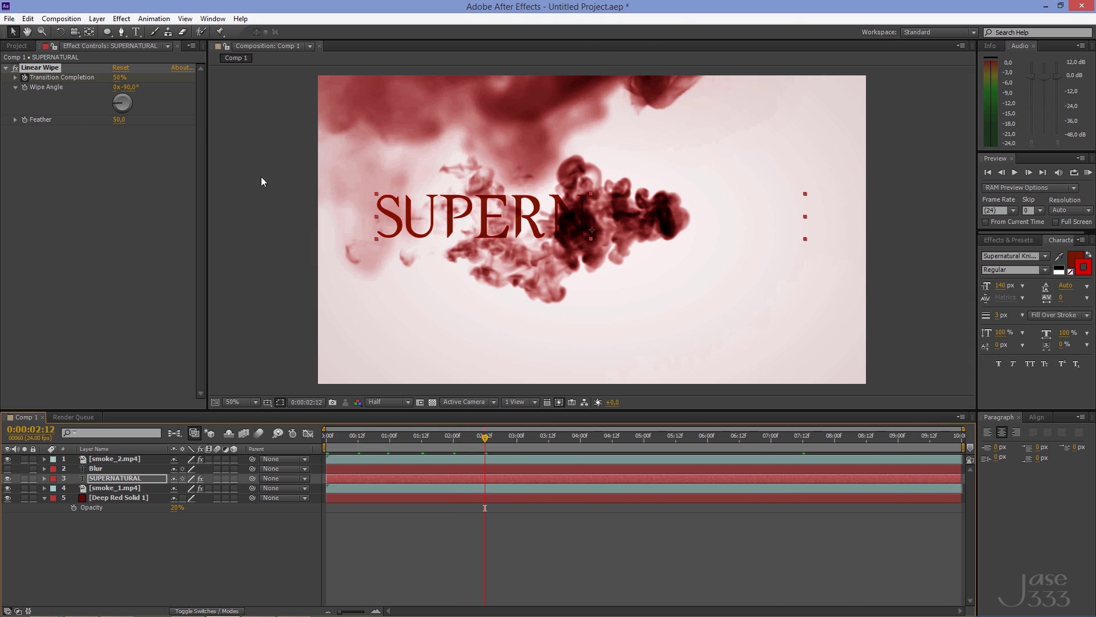
drag(118, 77, 113, 77)
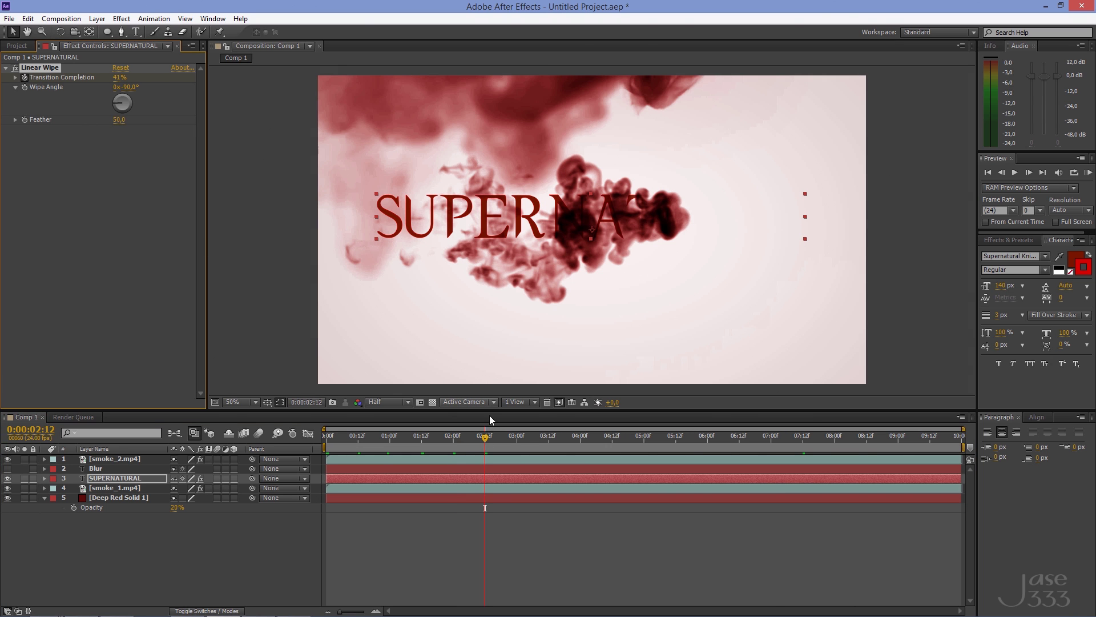
click(517, 437)
drag(120, 78, 115, 77)
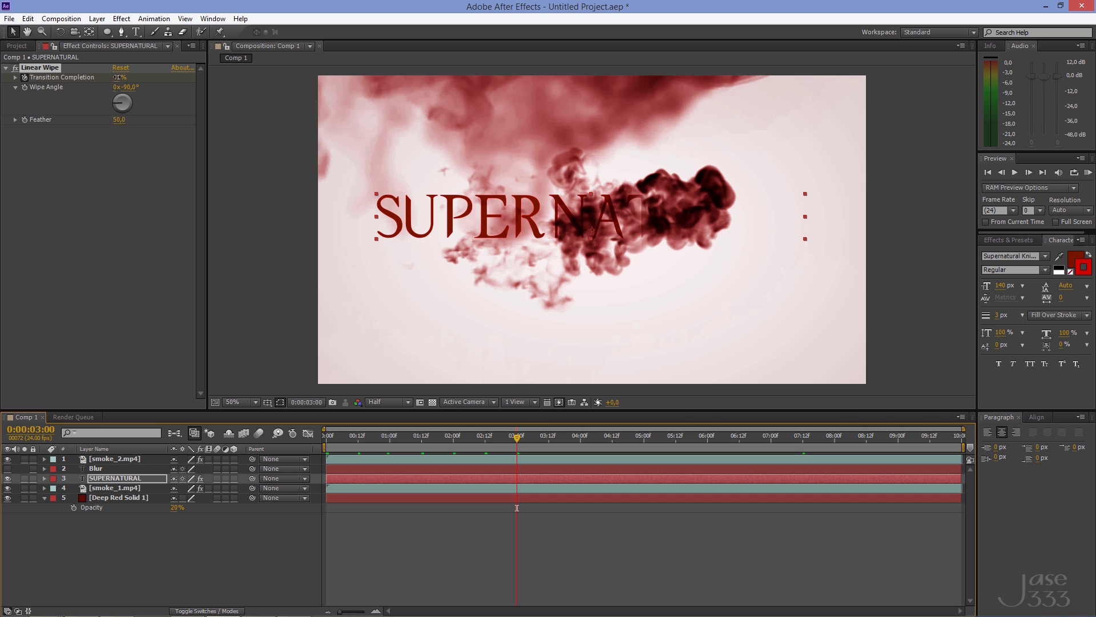
click(549, 443)
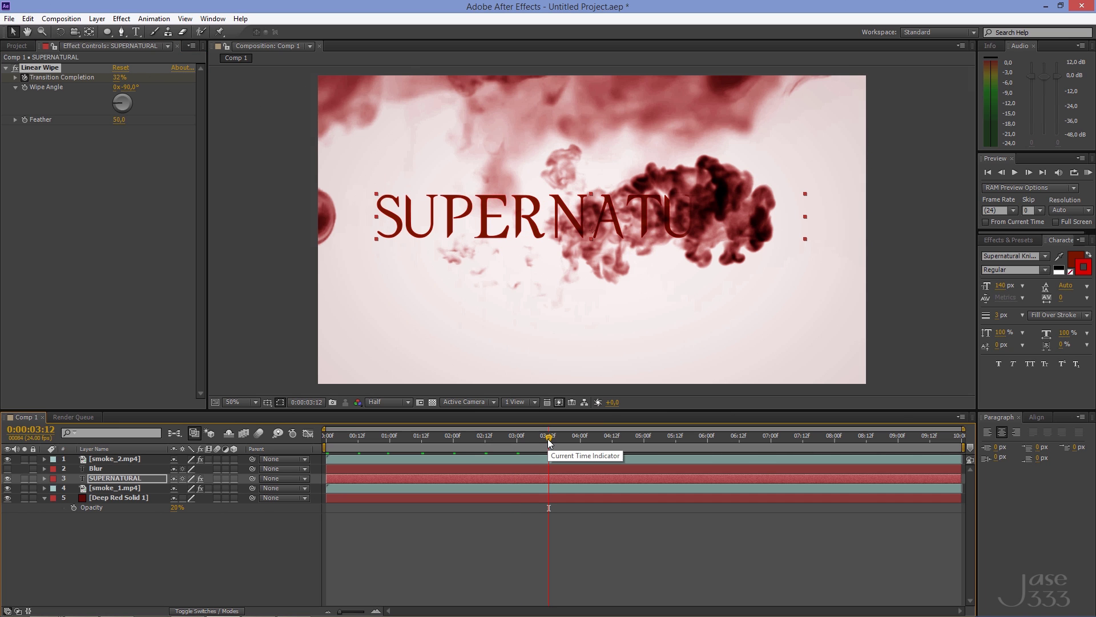
drag(116, 77, 112, 77)
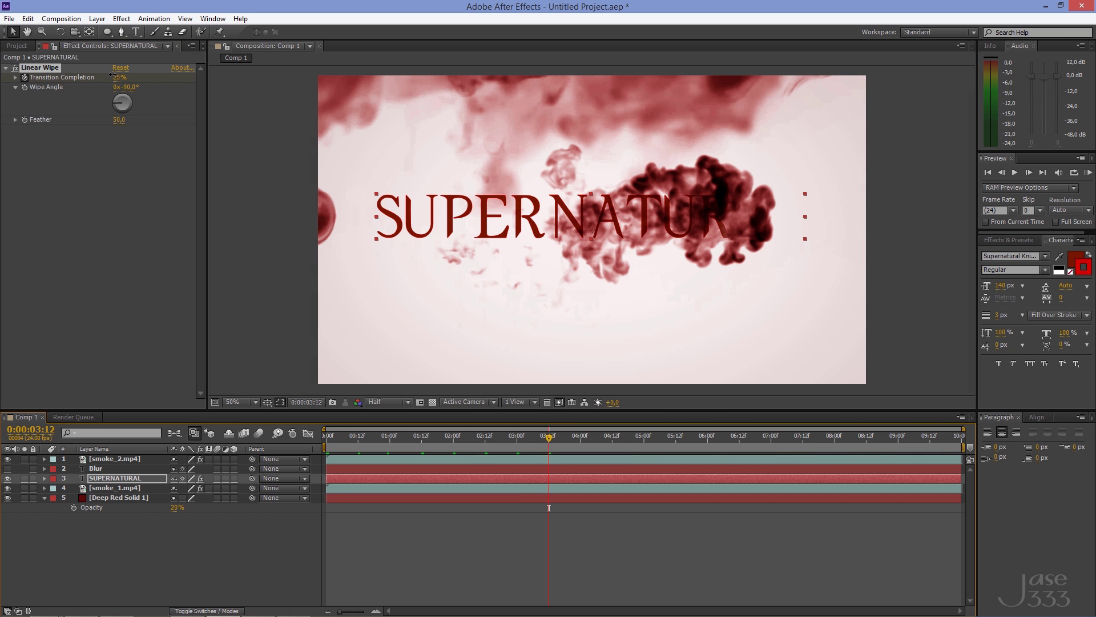
click(580, 437)
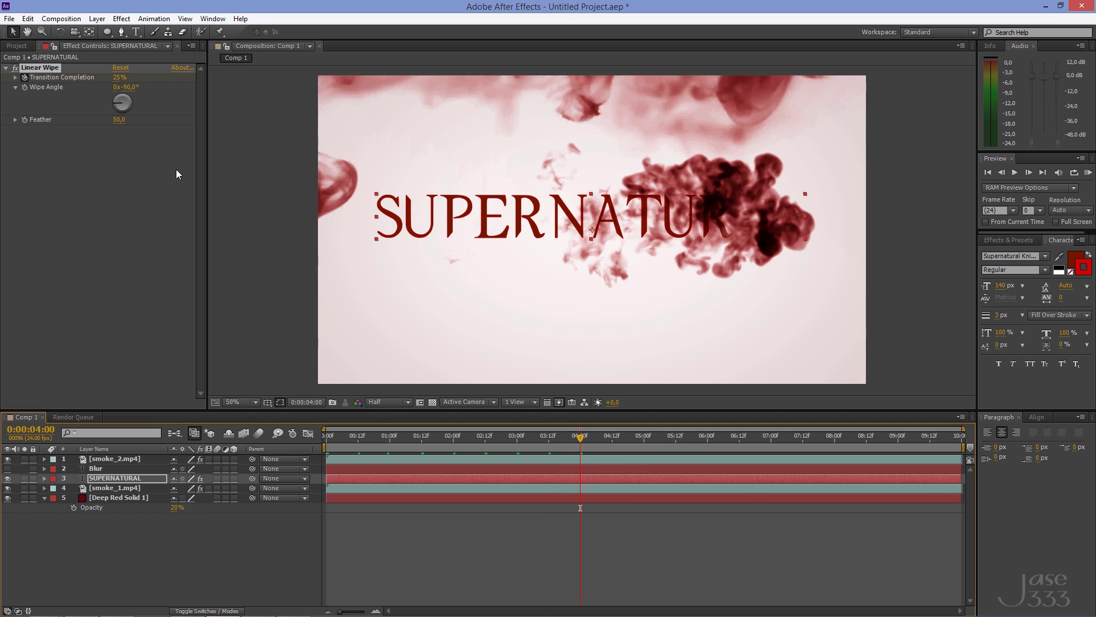
drag(120, 77, 113, 78)
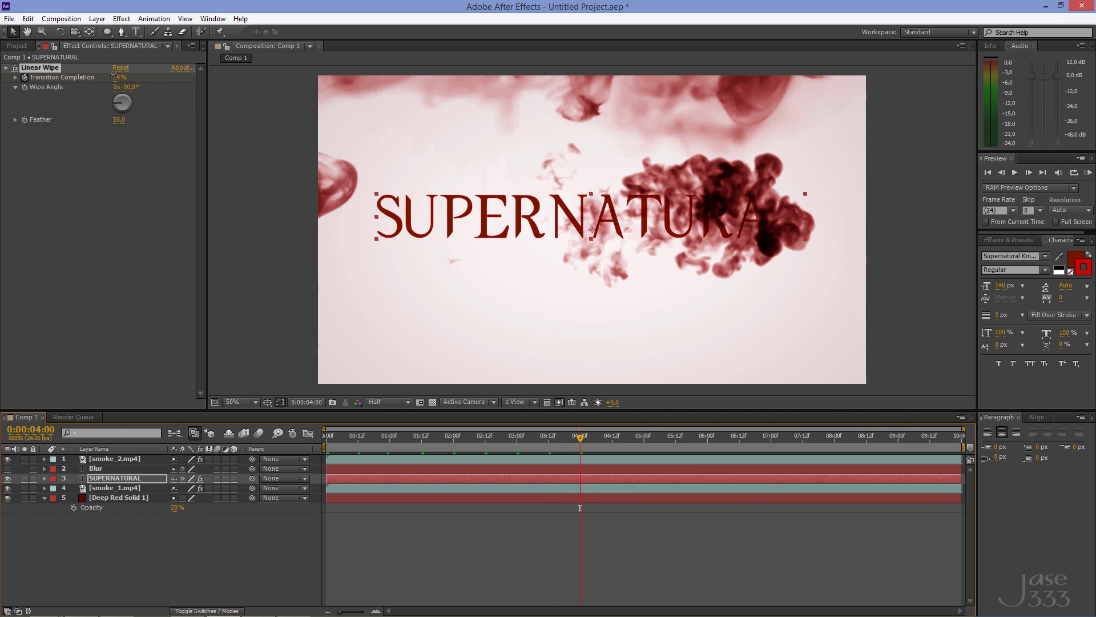
click(610, 437)
drag(116, 77, 113, 77)
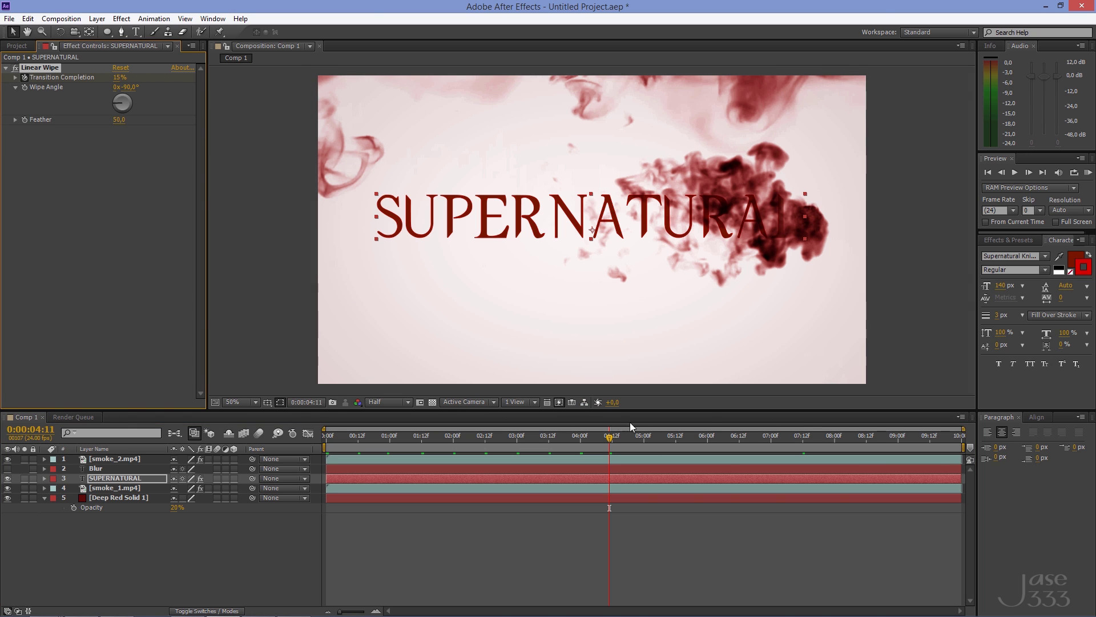
click(644, 437)
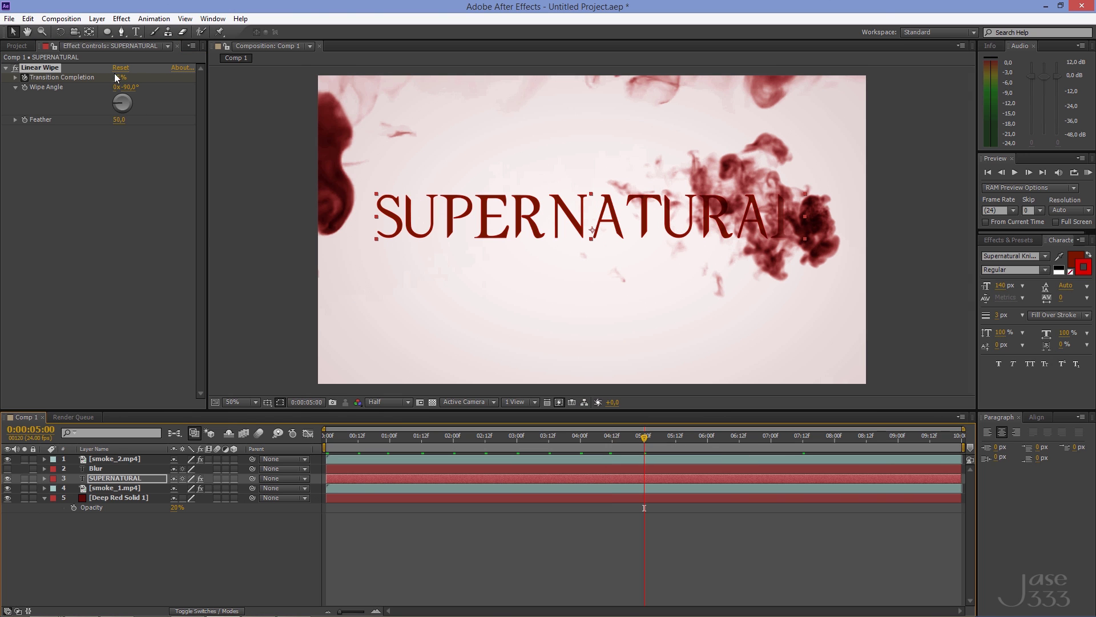
drag(120, 80, 112, 80)
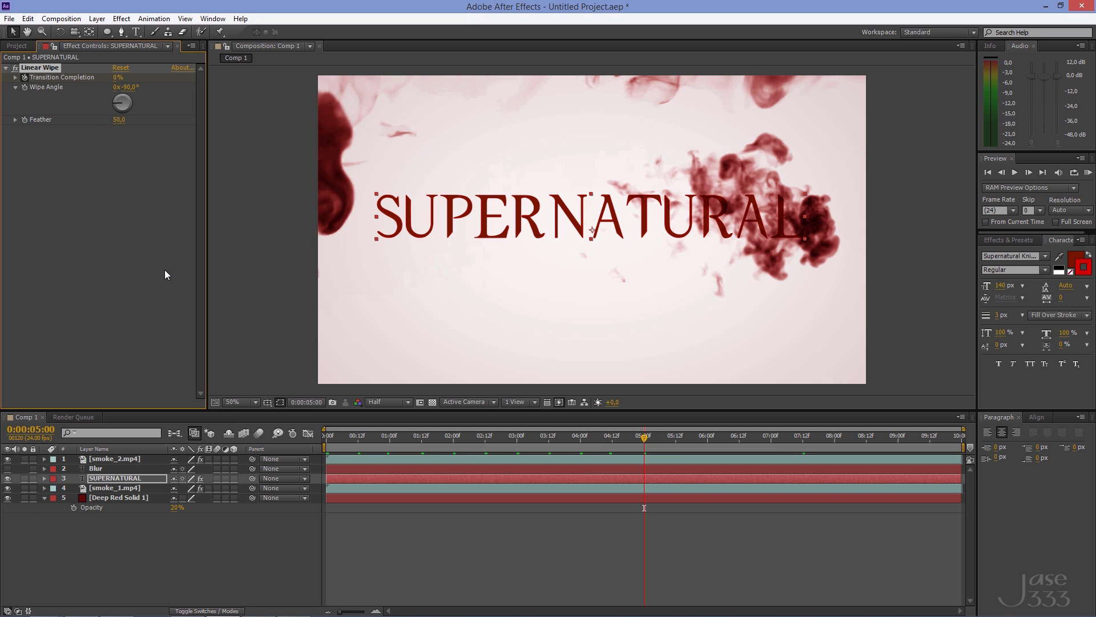
Move the Blur layer's in-point to 0:00:05:00 and its out-point to 0:00:08:18
click(102, 470)
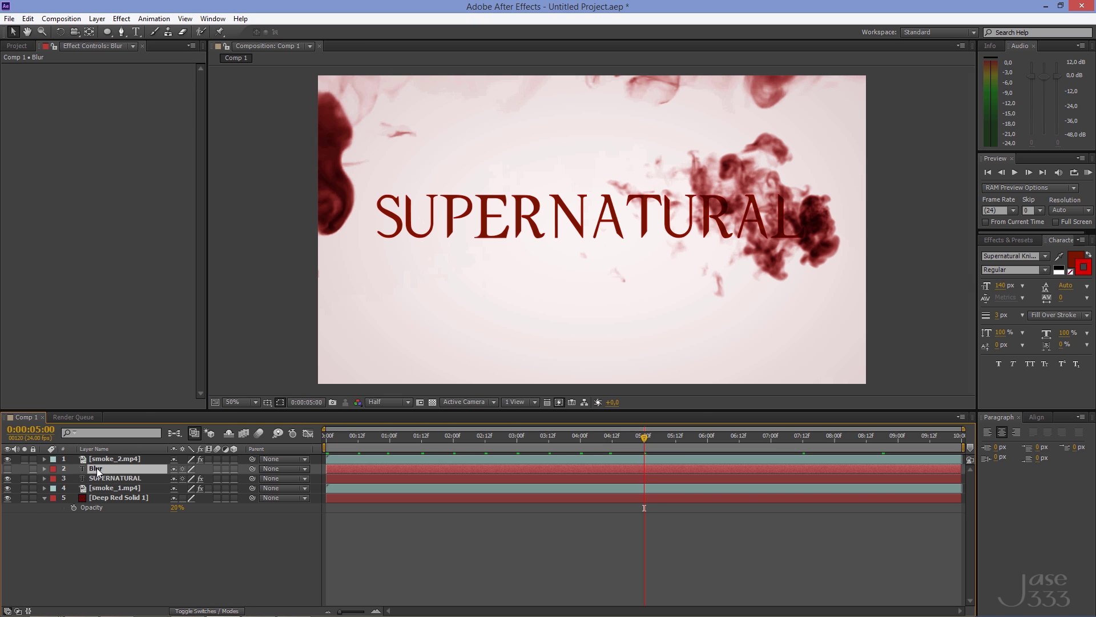
drag(329, 469, 643, 469)
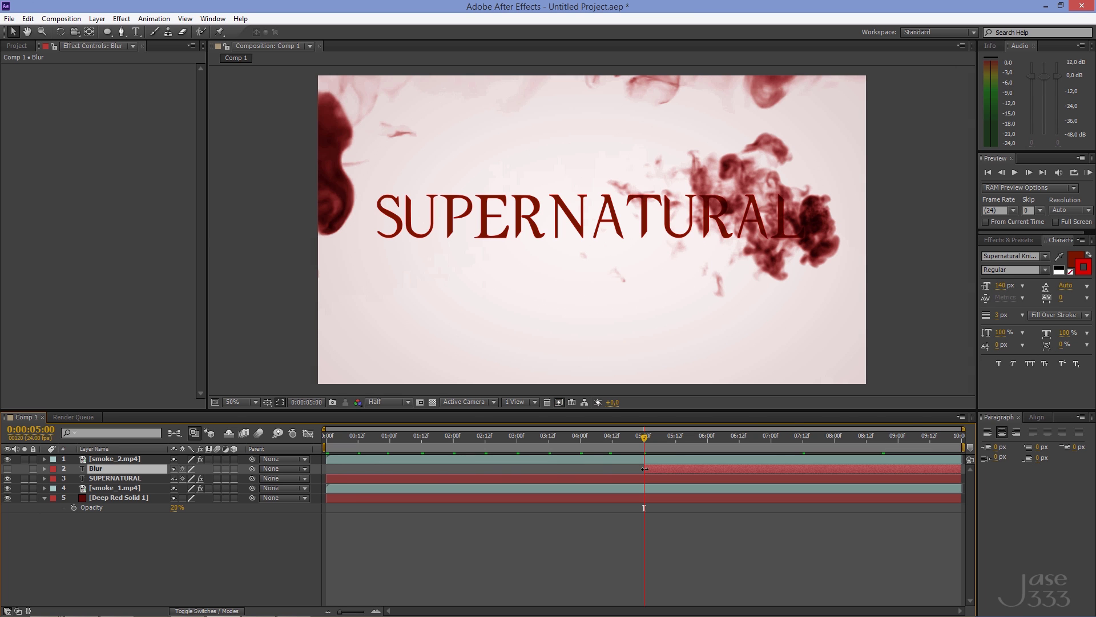
click(884, 439)
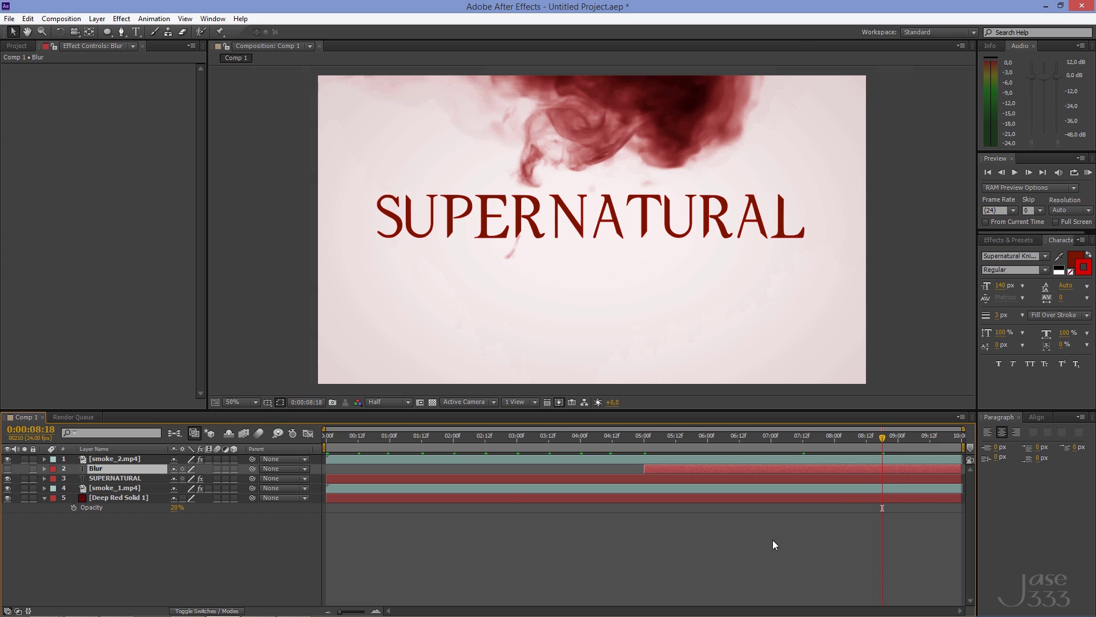
drag(953, 468, 888, 469)
Start Position keyframes on the SUPERNATURAL title and nudge it down-left one frame later
click(136, 477)
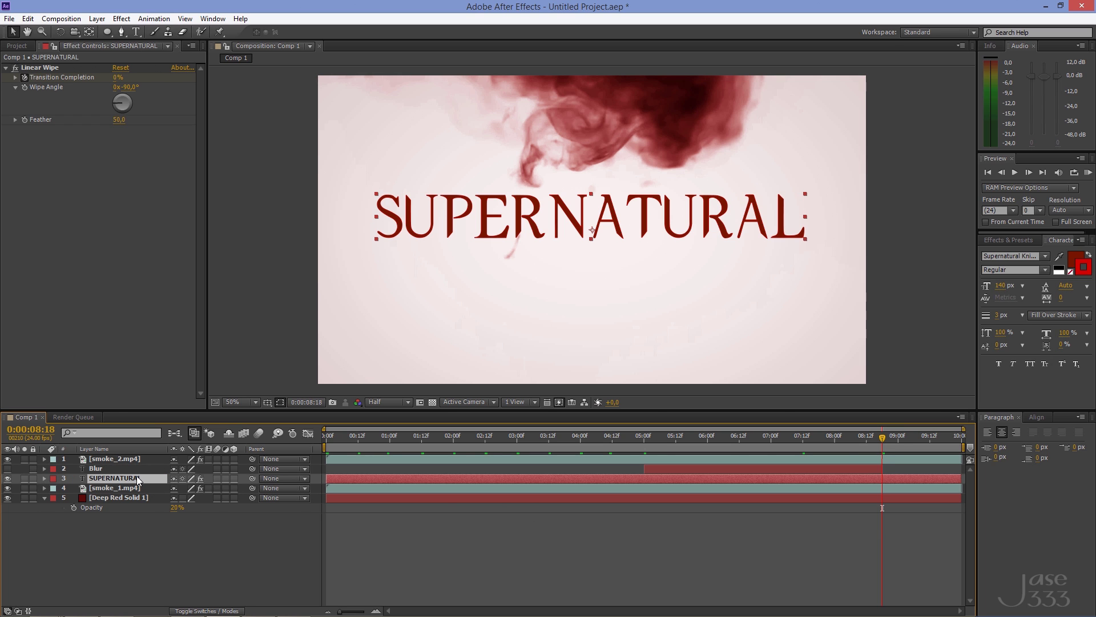
key(p)
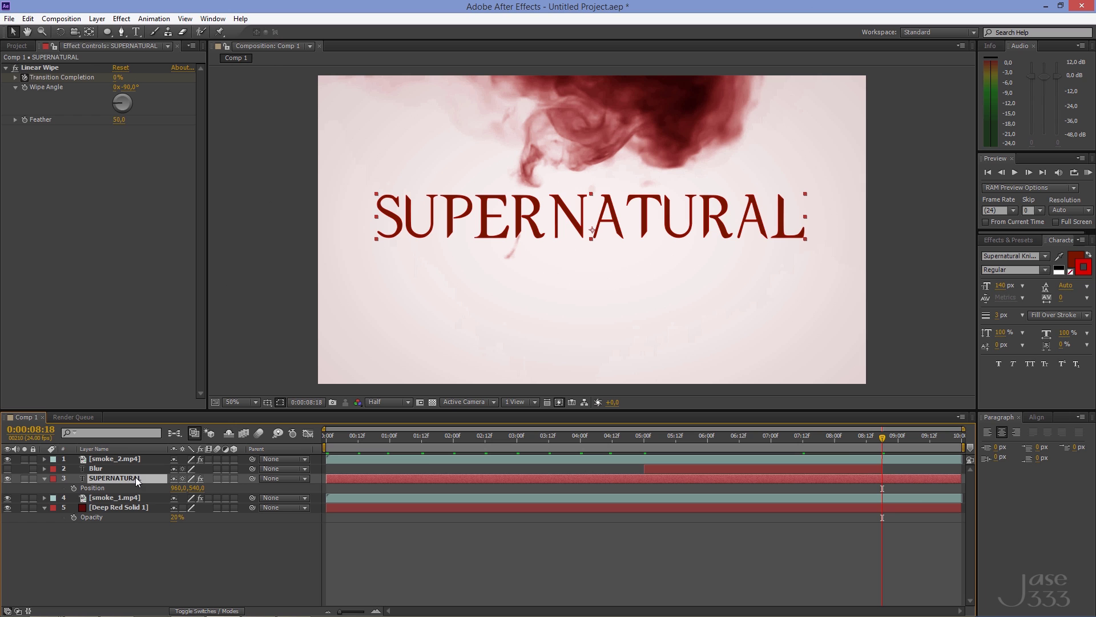
click(73, 488)
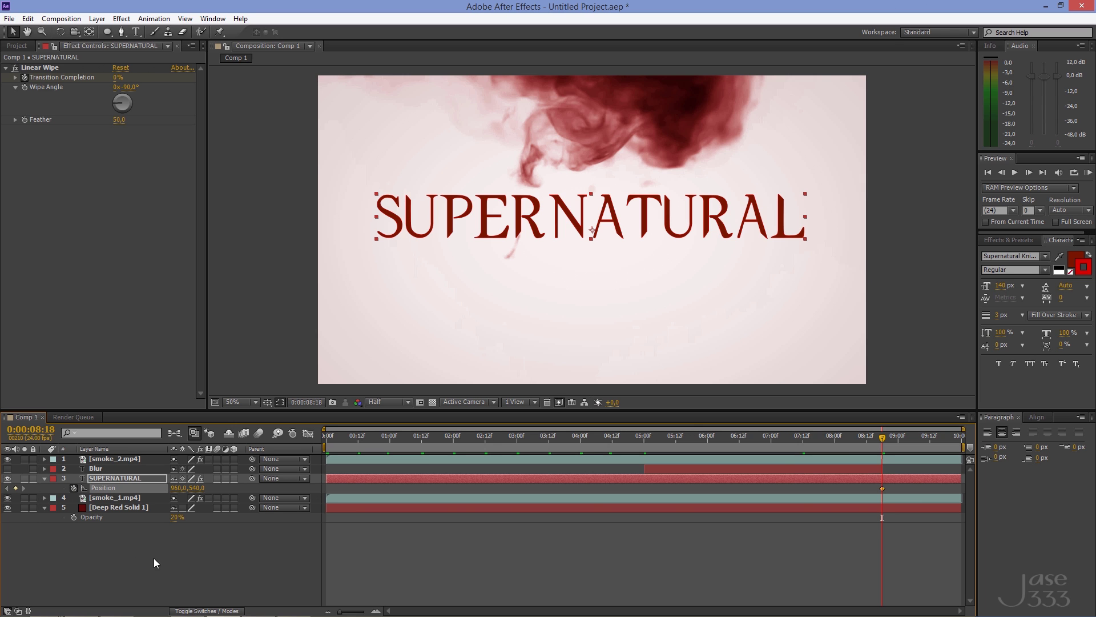
click(1027, 174)
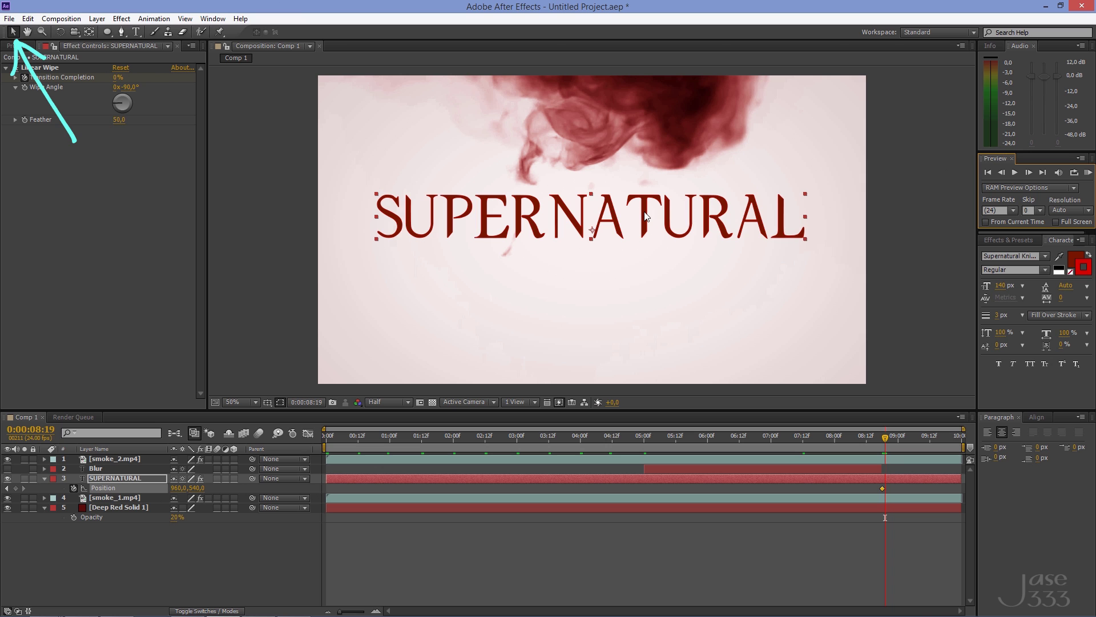
drag(644, 216, 622, 247)
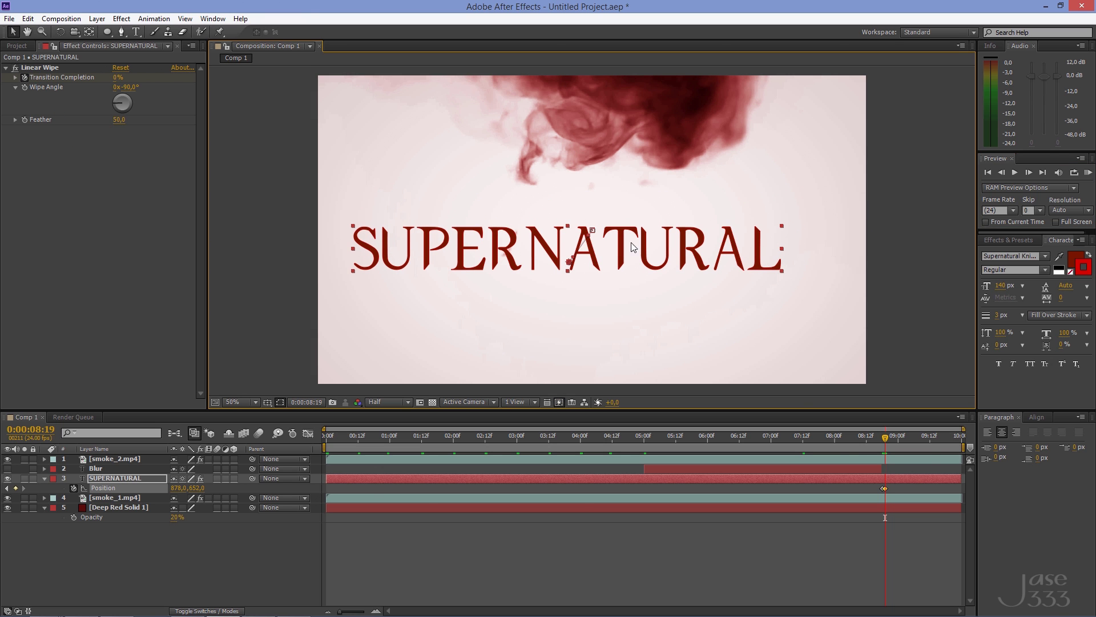
Reset the title's Position to 960,540 and add another Position keyframe a frame later
click(1027, 173)
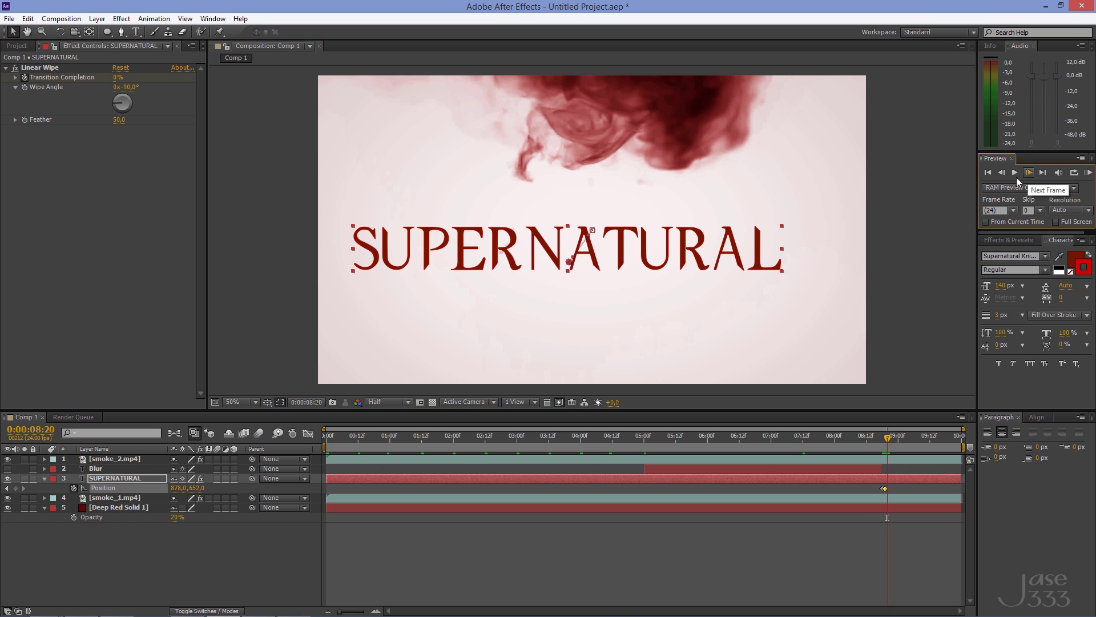
right_click(108, 489)
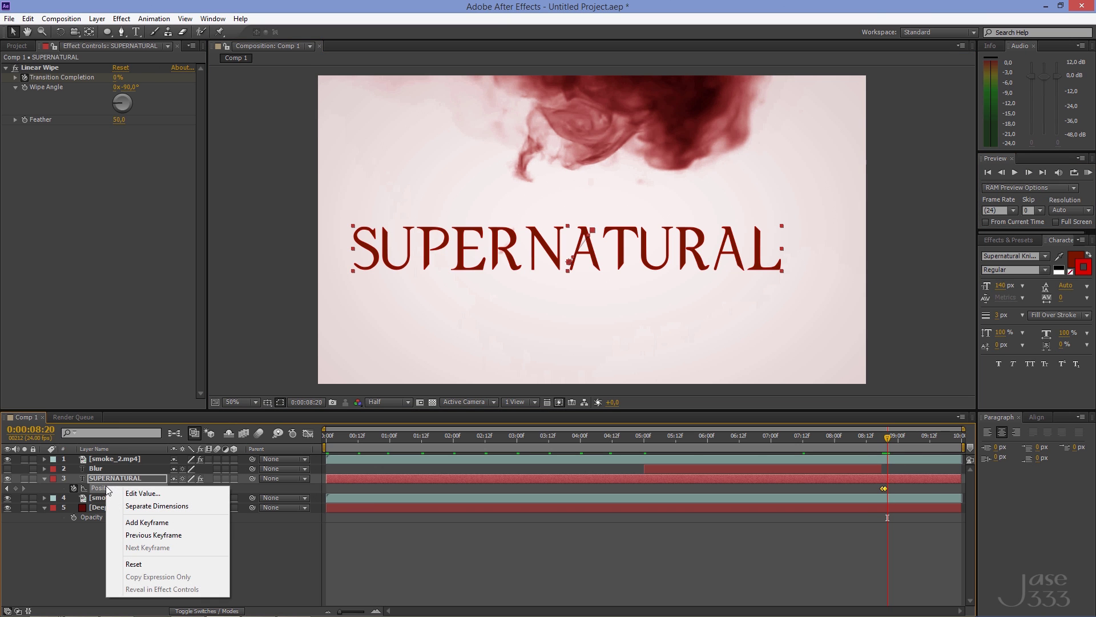
click(157, 564)
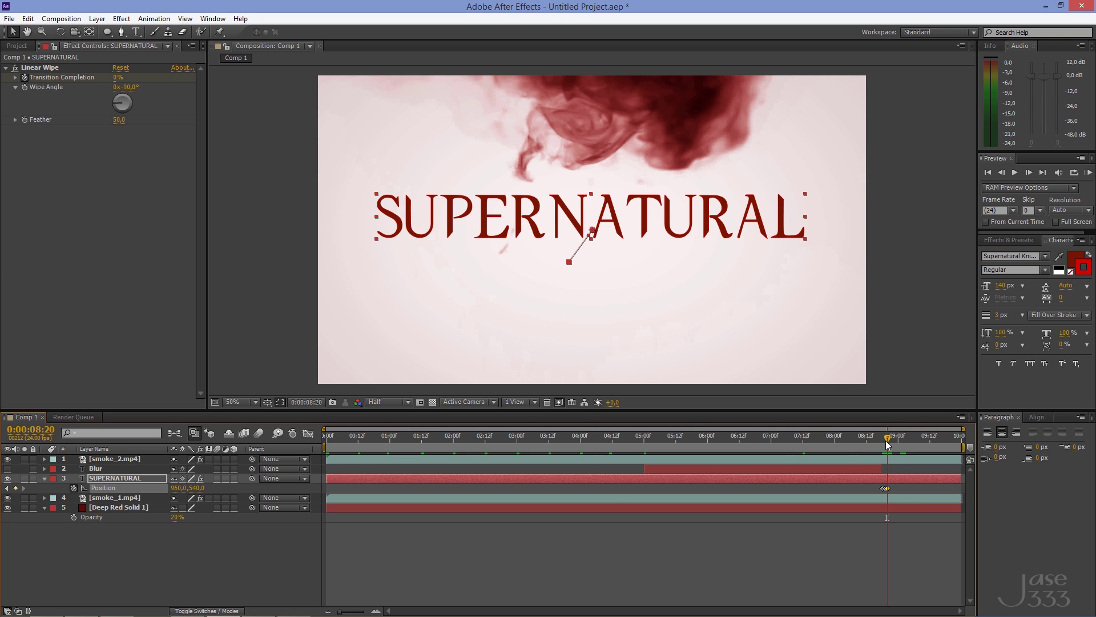
drag(887, 439, 901, 443)
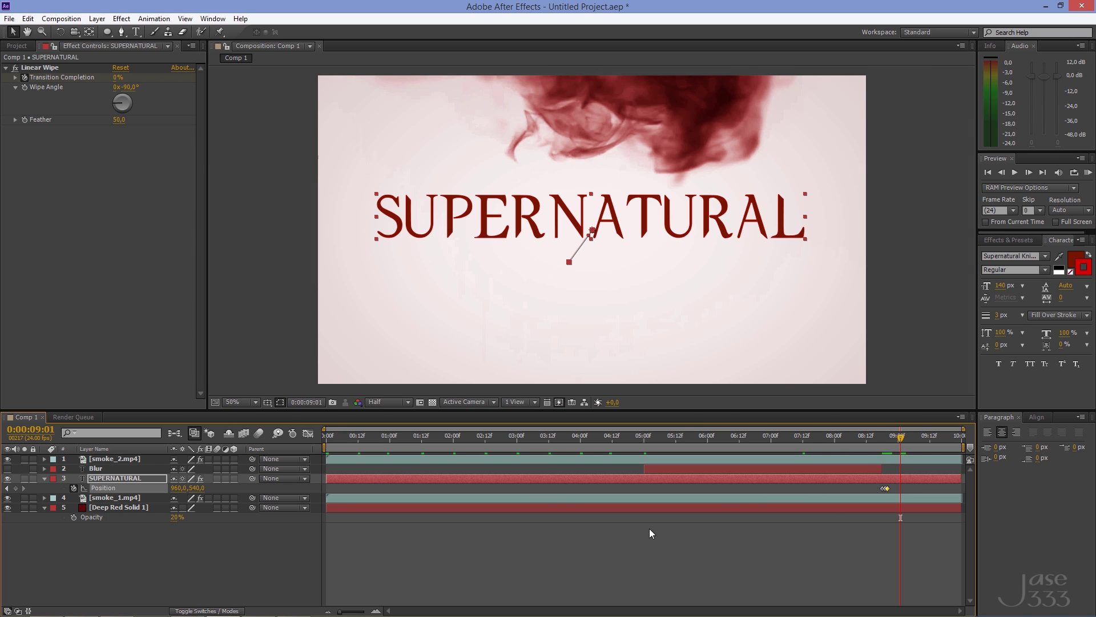
click(16, 487)
Keyframe the title's Scale and Rotation, then rotate it to 45° one frame later
key(s)
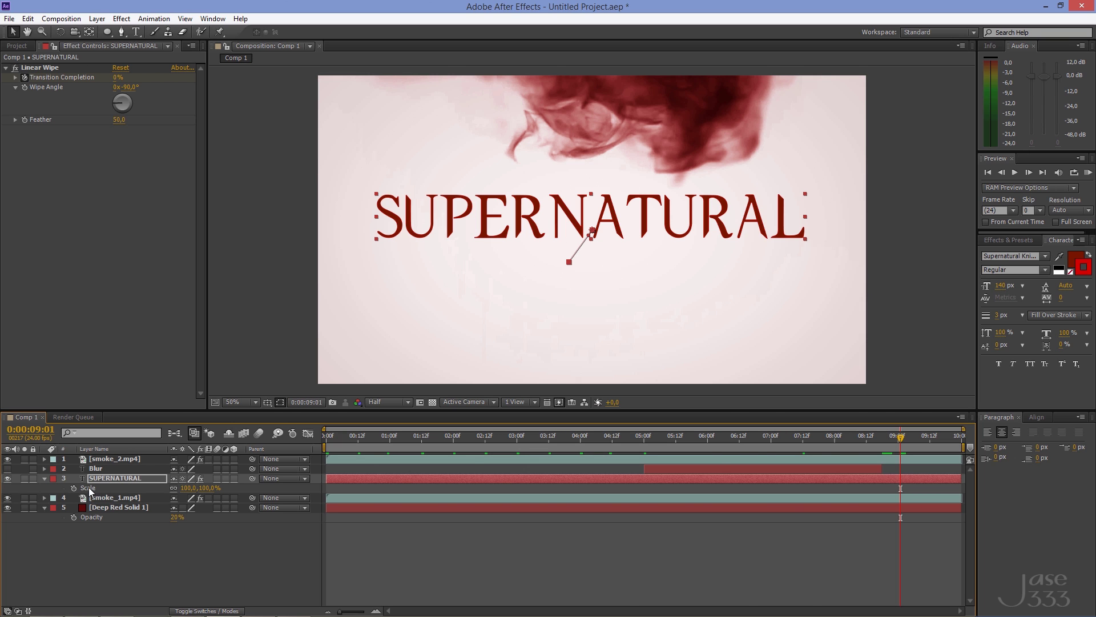
click(74, 488)
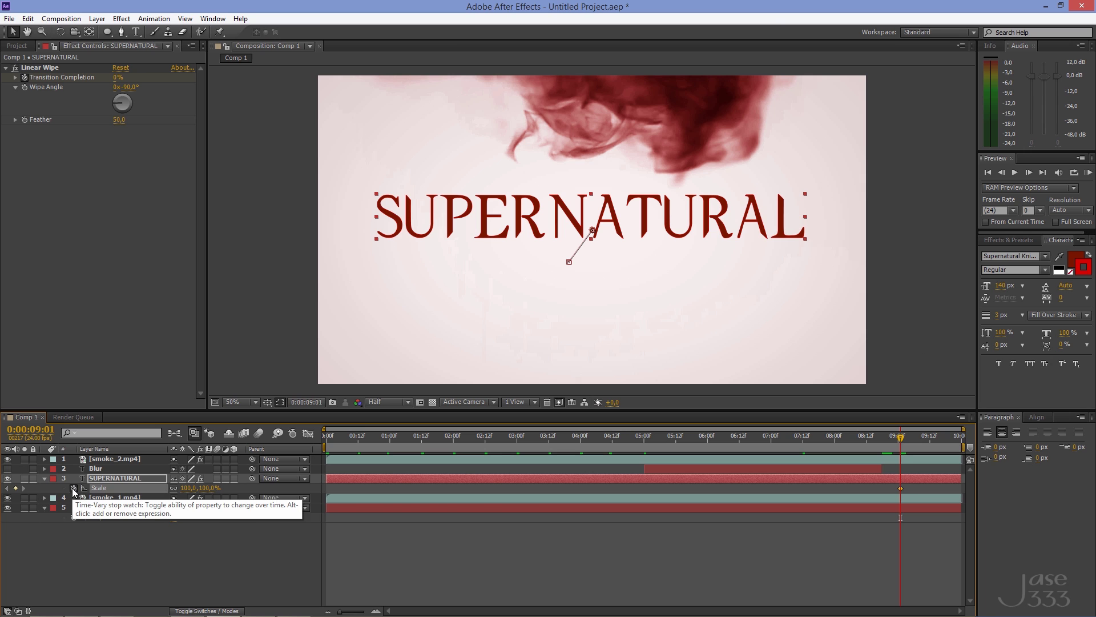
key(r)
click(74, 487)
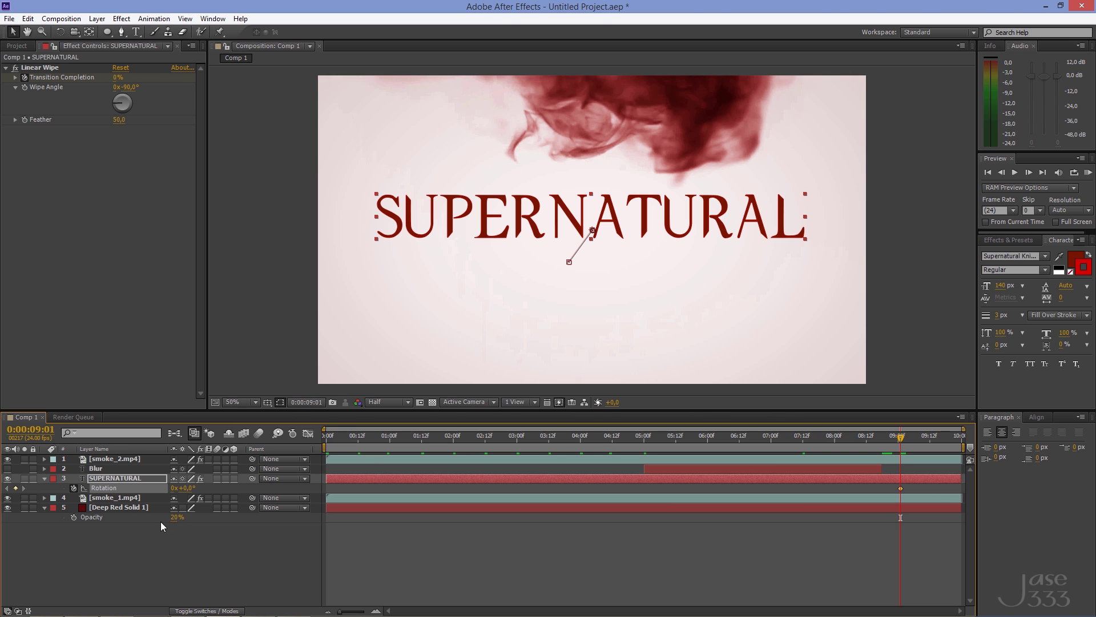
click(1028, 174)
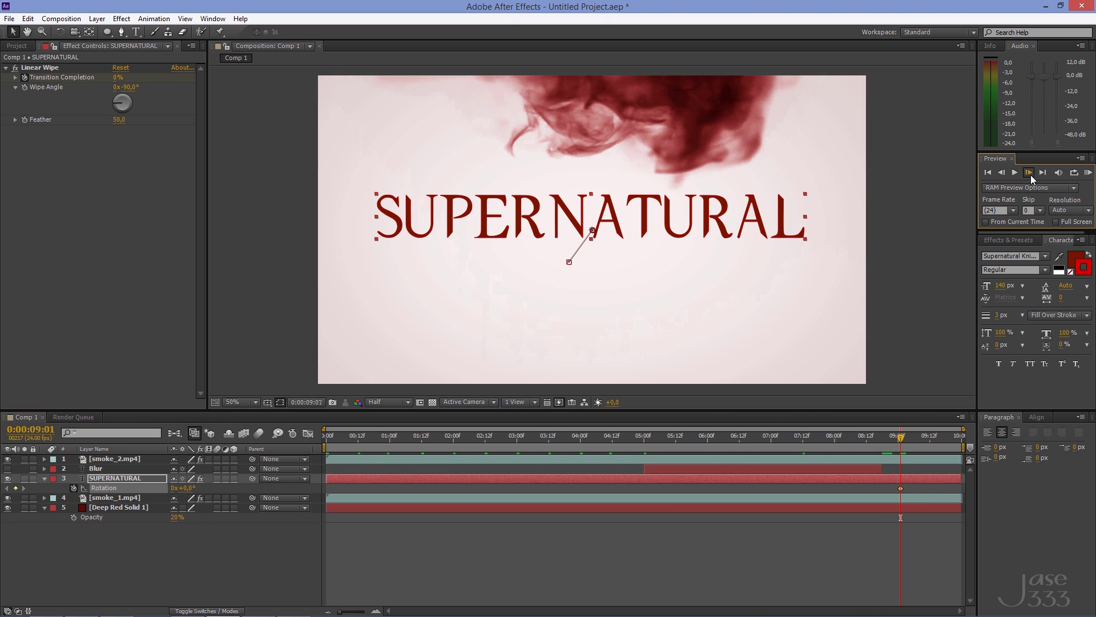
click(186, 488)
text(45)
key(Return)
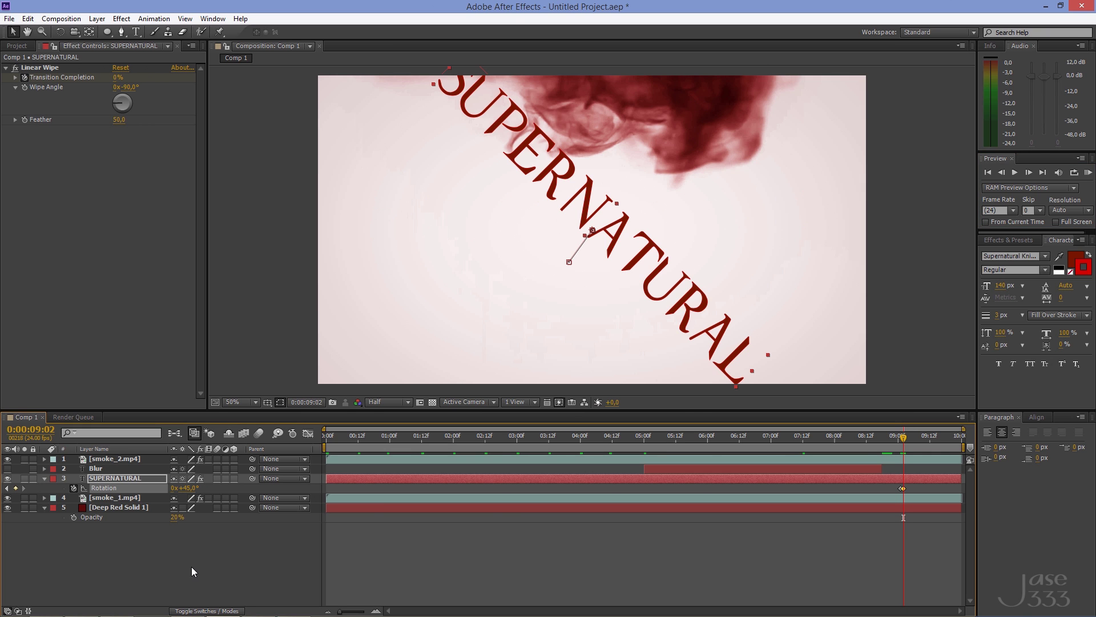
Scale the title to 1000% and push the enlarged letters out of frame on the next frame
key(s)
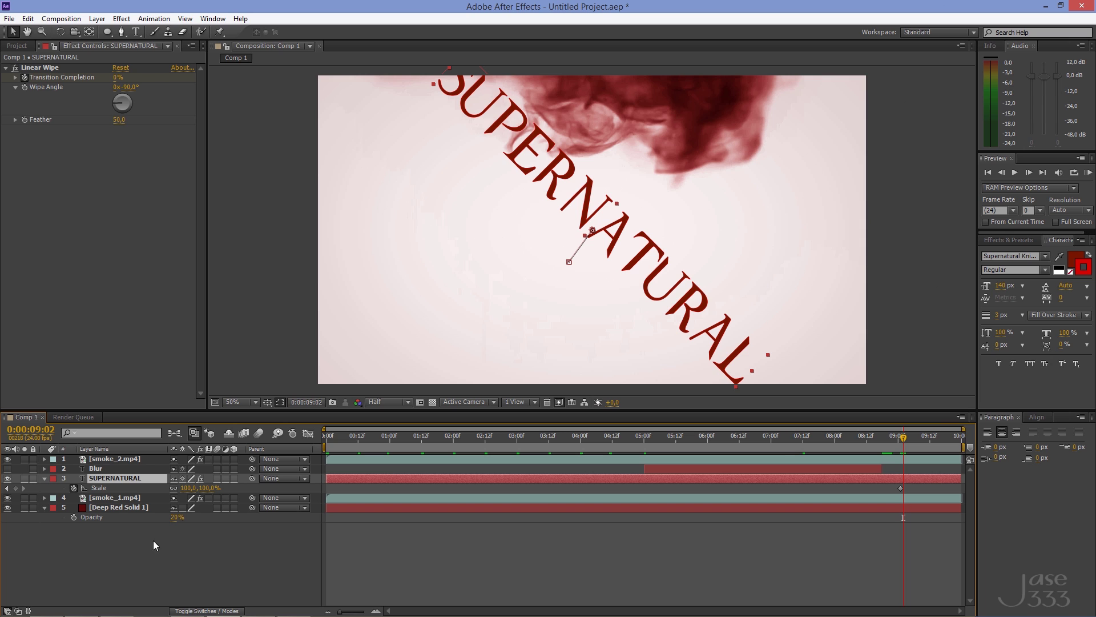
click(188, 488)
text(1000)
key(Return)
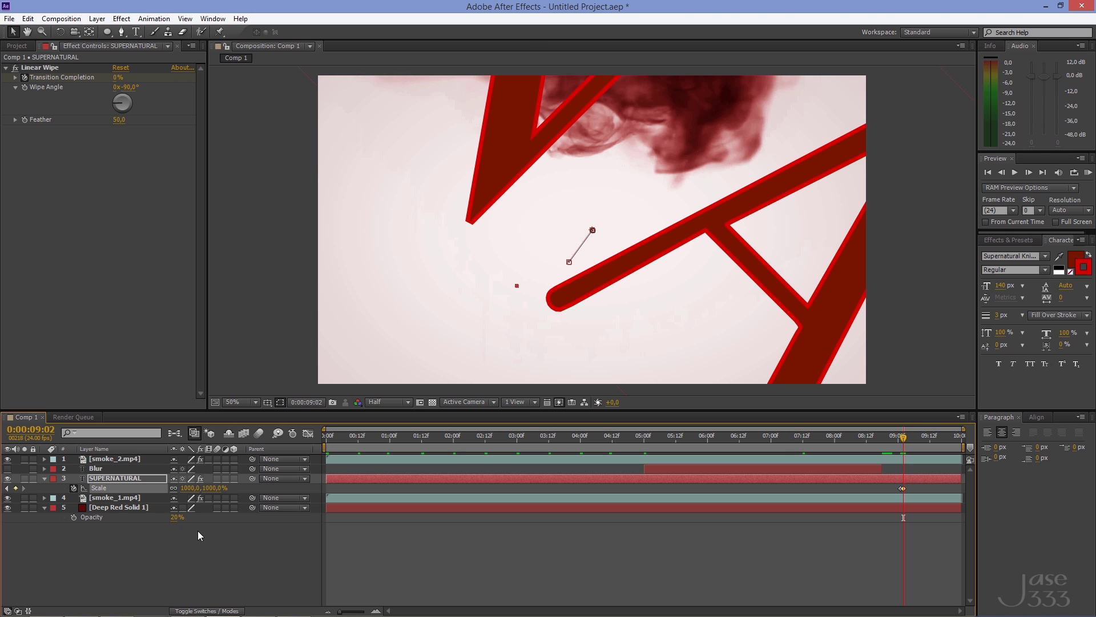
drag(606, 296, 660, 516)
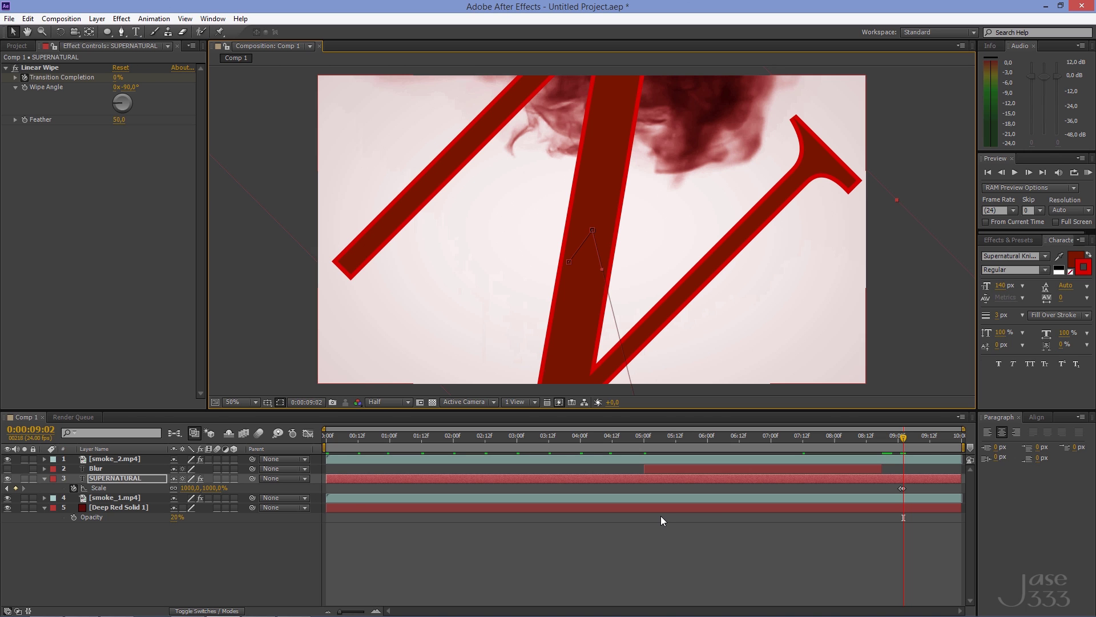
click(1027, 171)
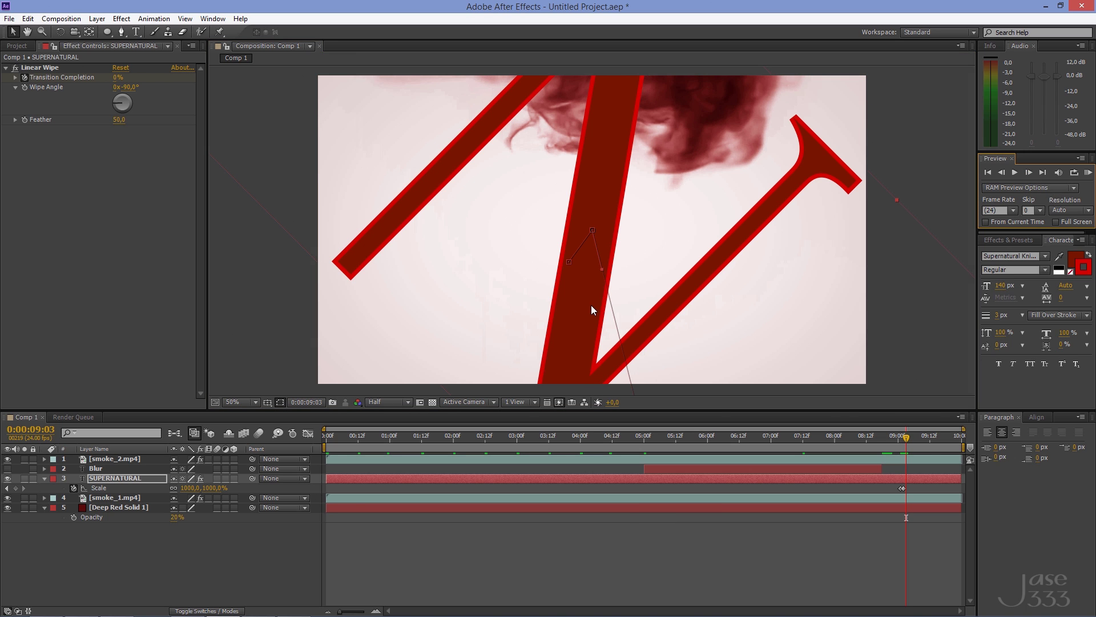
drag(541, 356, 172, 354)
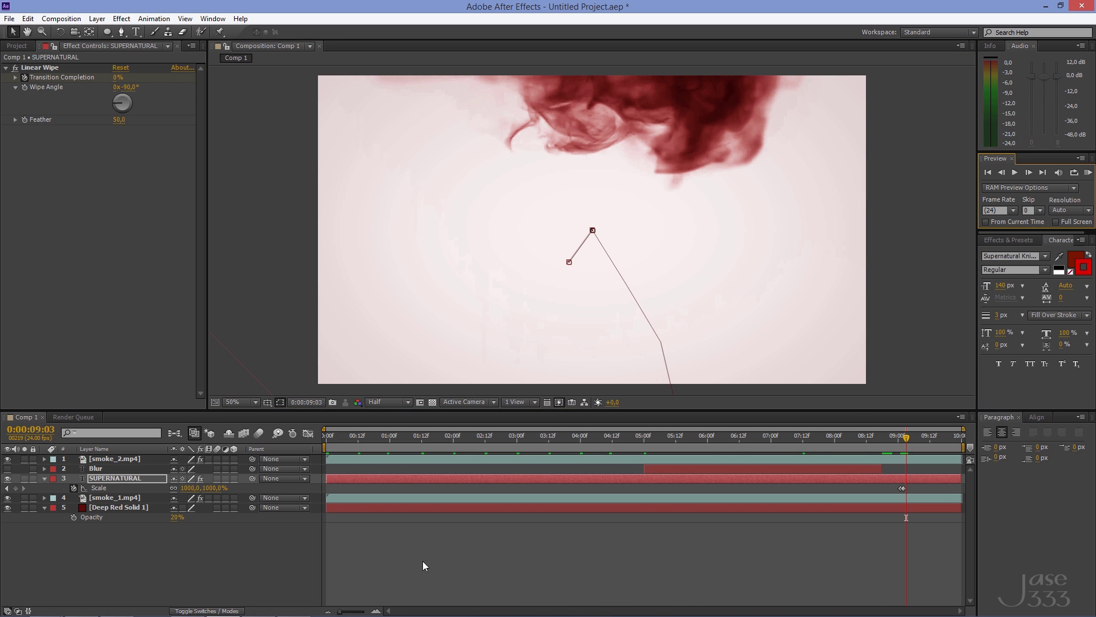
Show the Blur layer and apply a vertical-only Gaussian Blur at about the 5-second mark
click(95, 468)
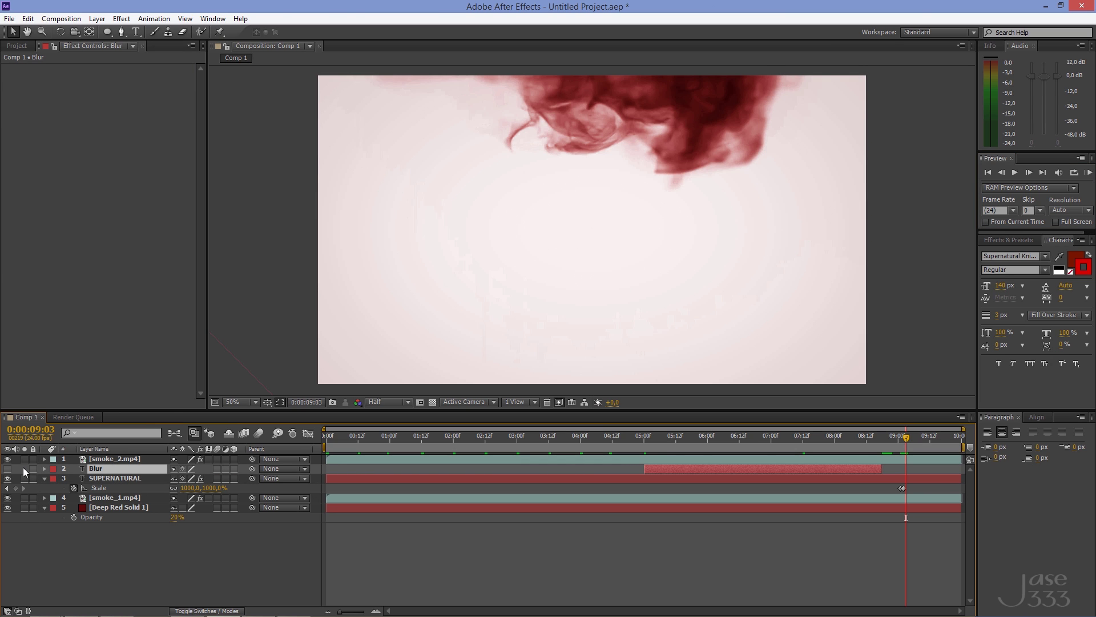
click(8, 468)
drag(910, 436, 644, 437)
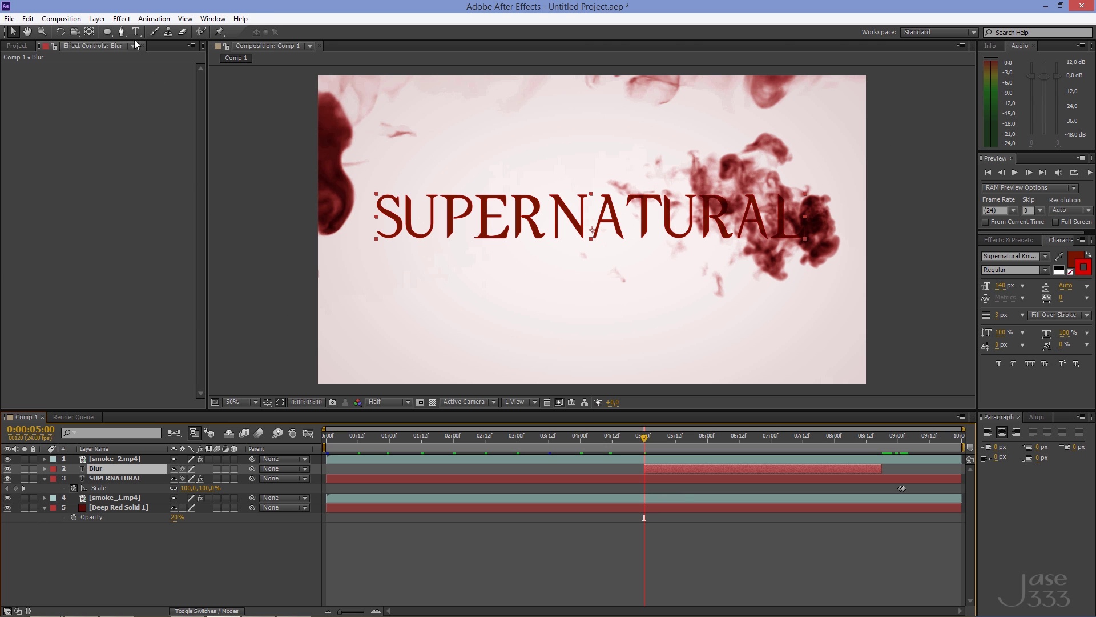
click(121, 19)
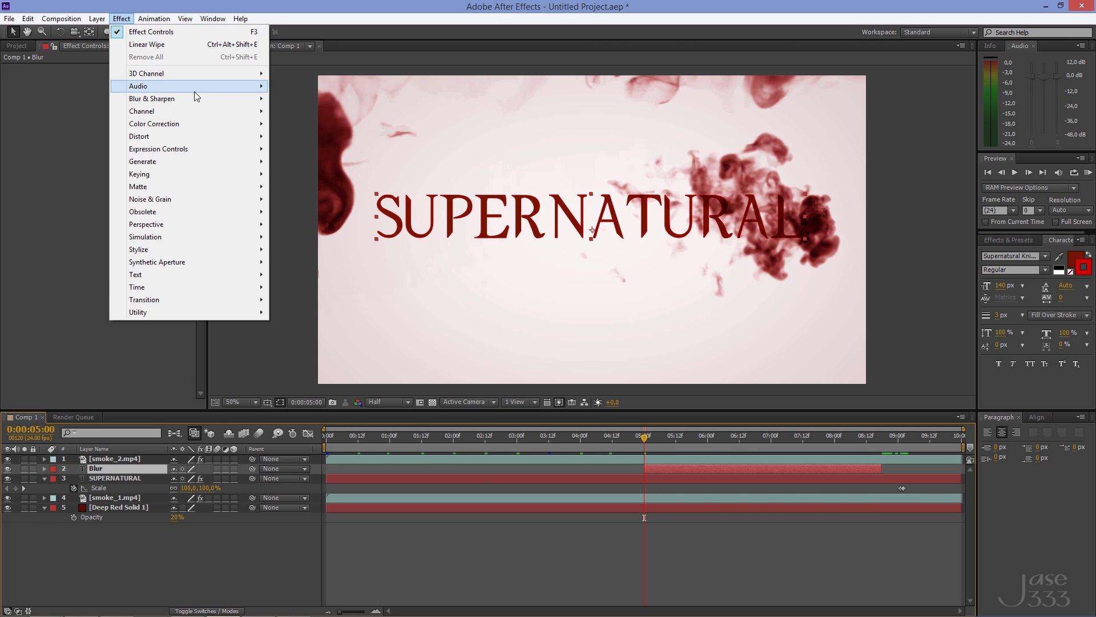
mouse_move(202, 98)
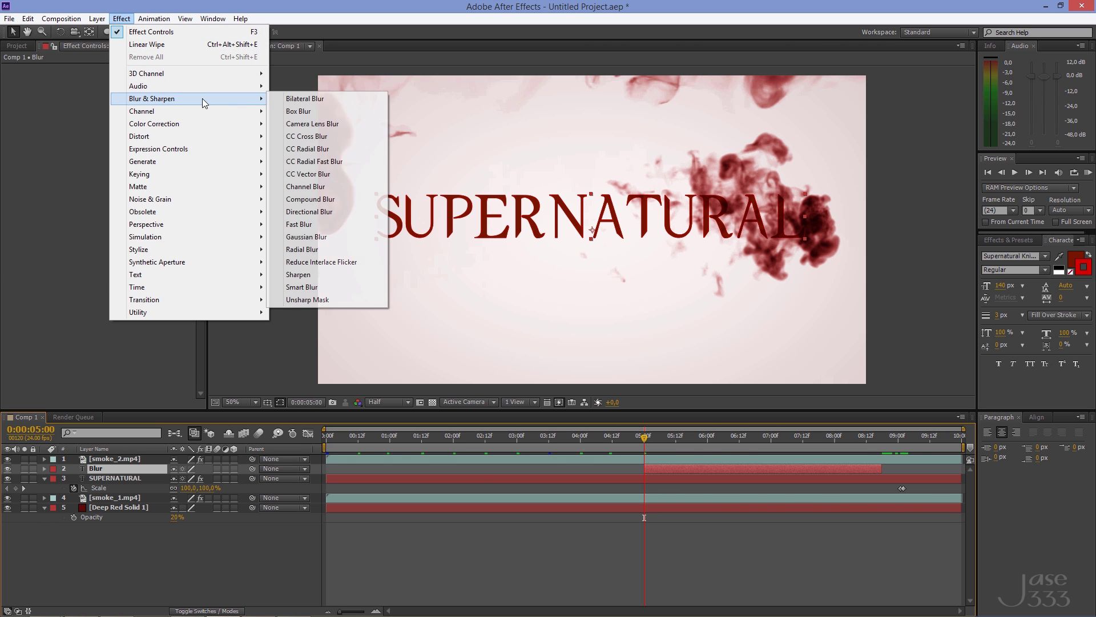
click(351, 238)
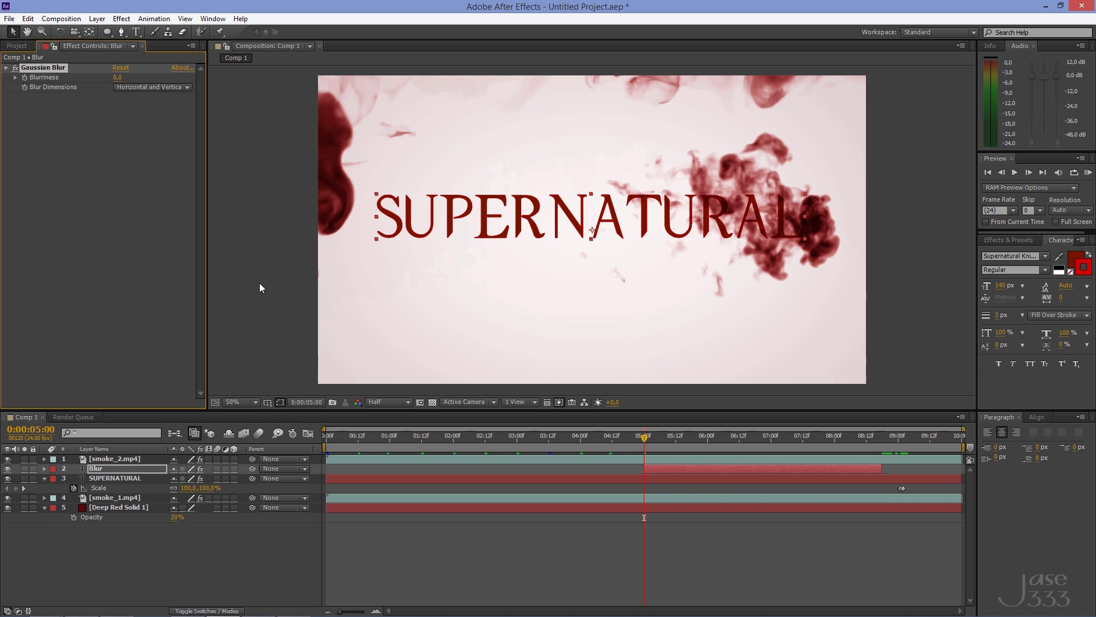
click(147, 89)
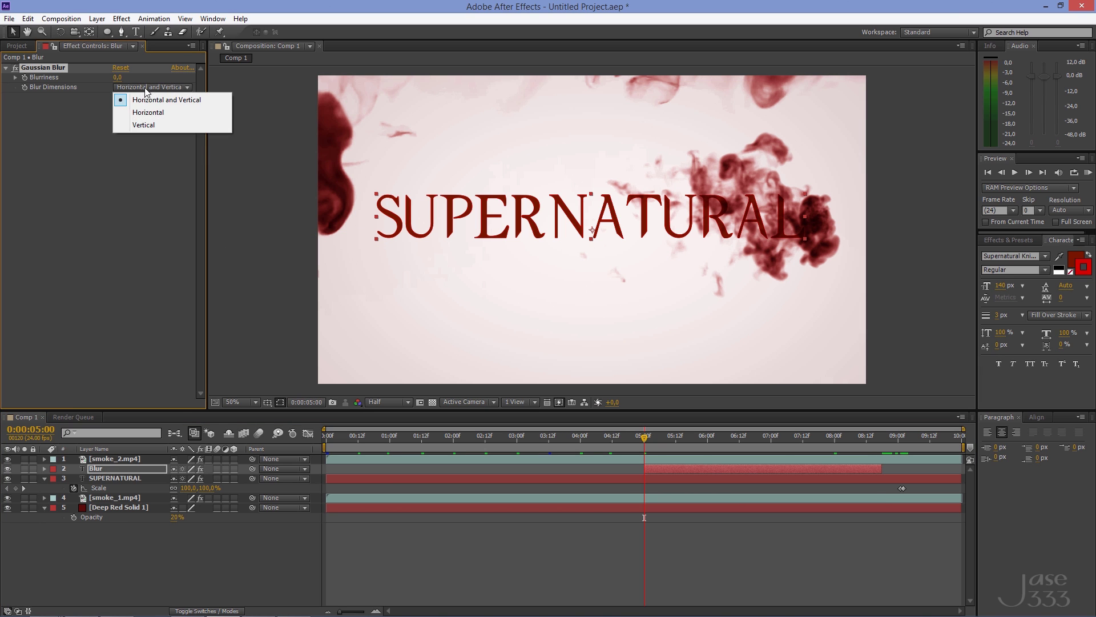
click(152, 123)
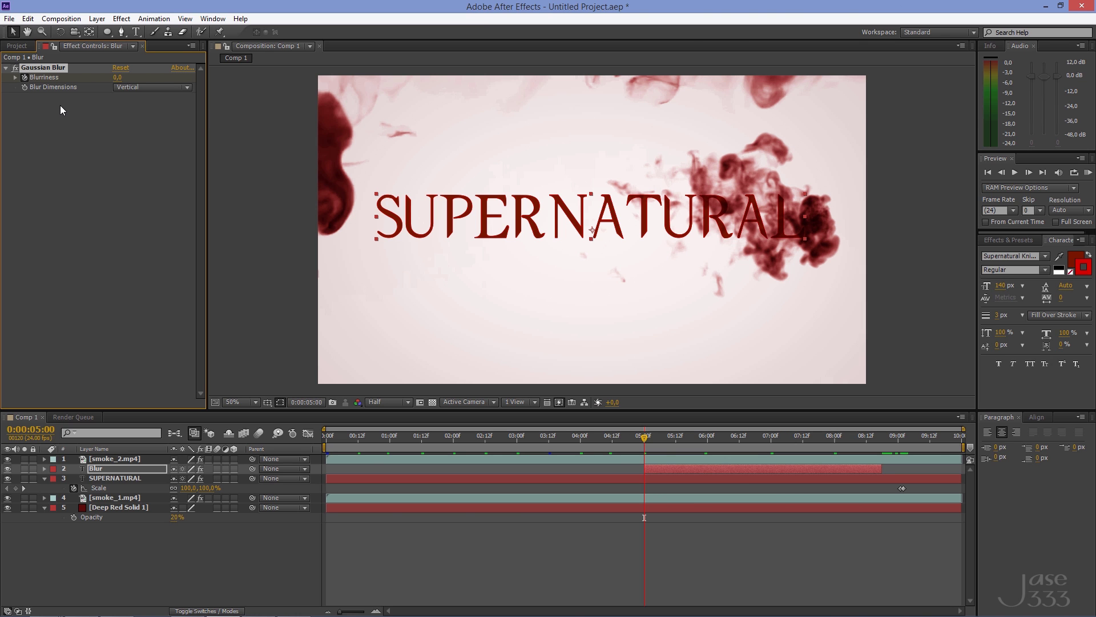
Set Blurriness to 150 at 6 seconds and back to 0 at 7 seconds
click(708, 443)
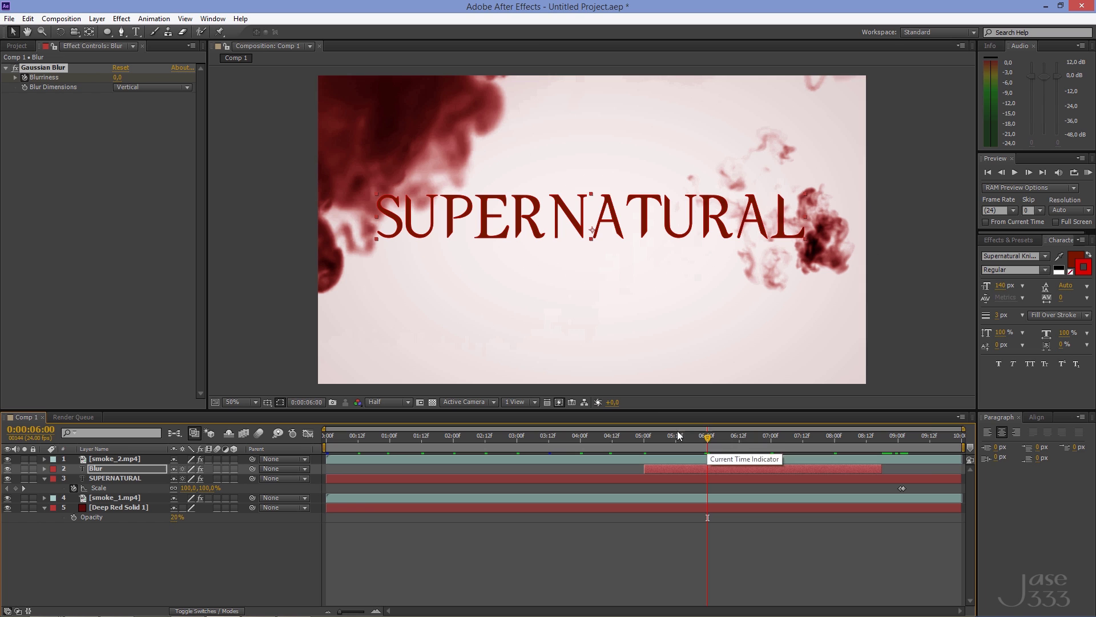
click(119, 77)
text(150)
key(Return)
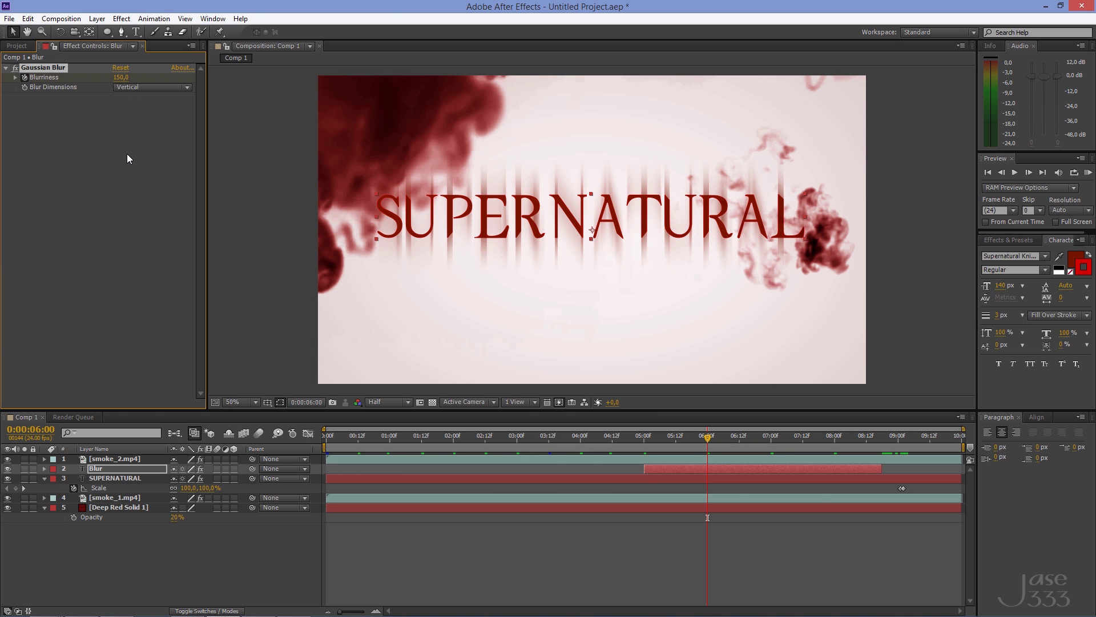
click(771, 441)
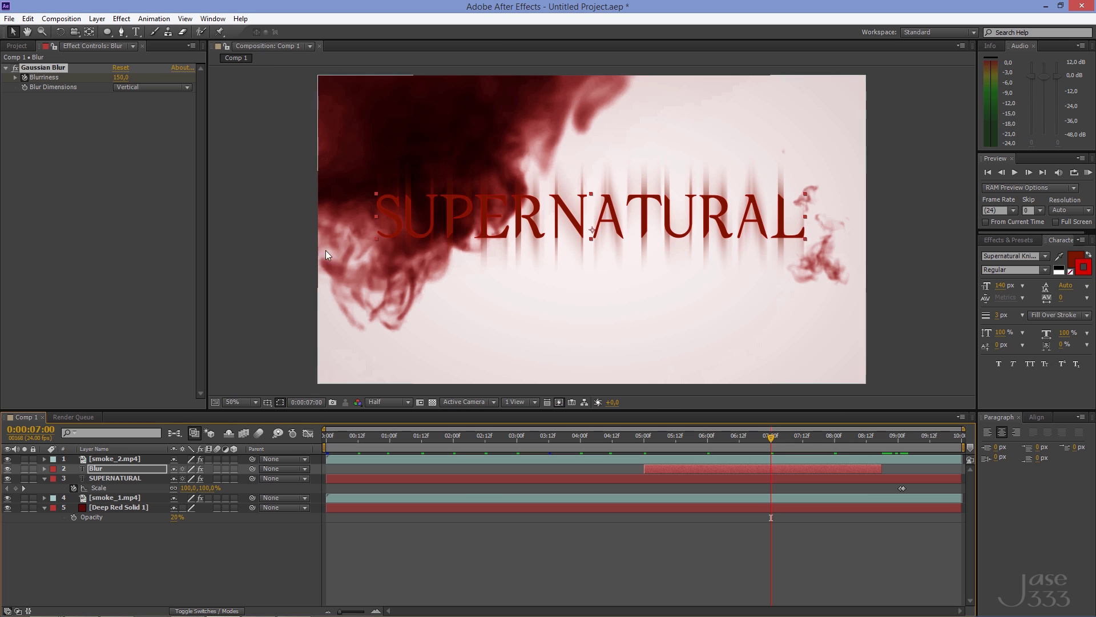
click(122, 79)
text(0)
key(Return)
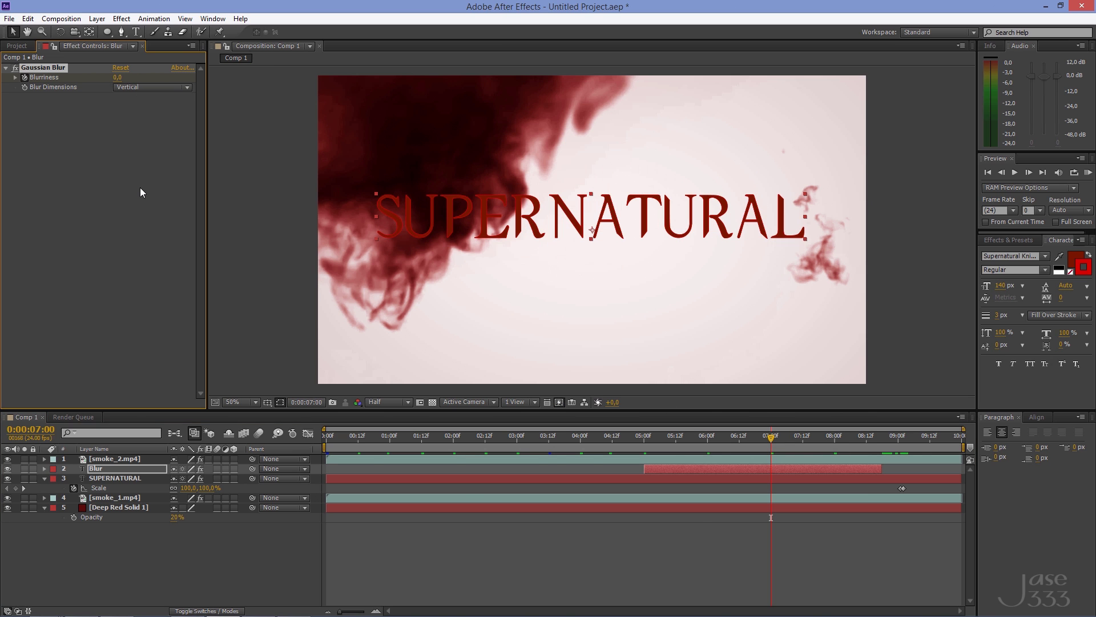
Set Blurriness to 150 at 8 seconds and back to 0 at 0:00:08:17
click(835, 439)
click(116, 78)
text(150)
key(Return)
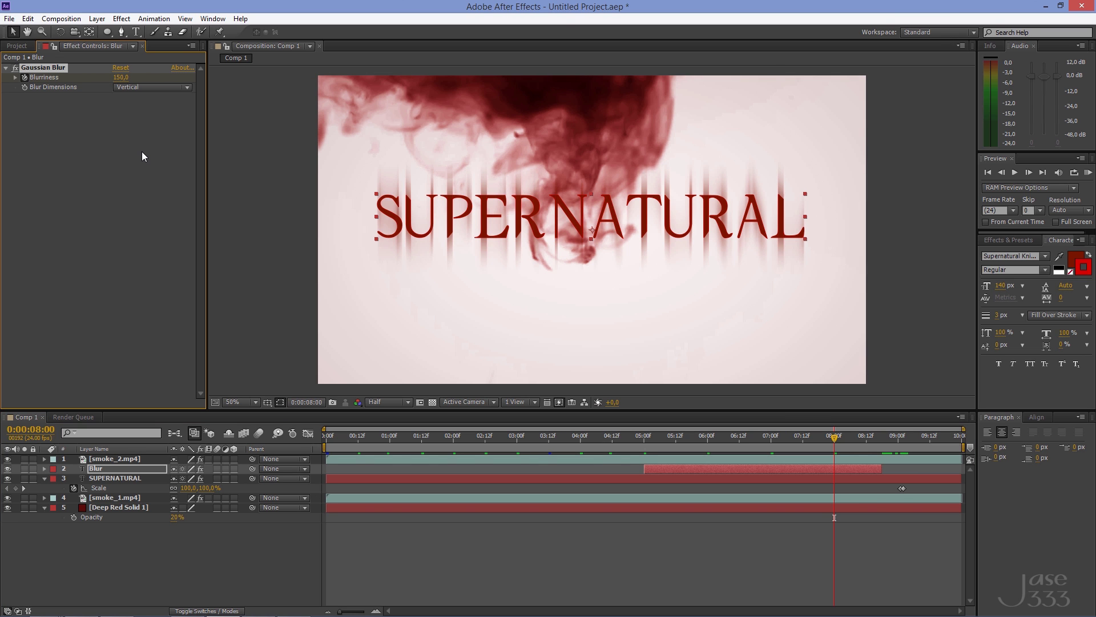
drag(837, 439, 877, 447)
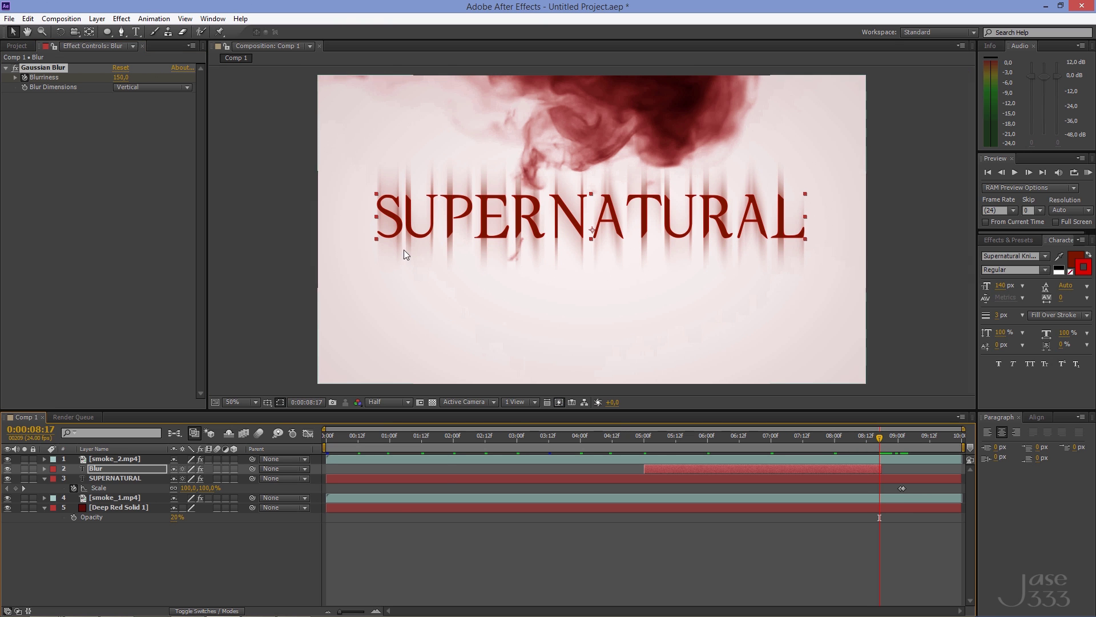
click(124, 77)
text(0)
key(Return)
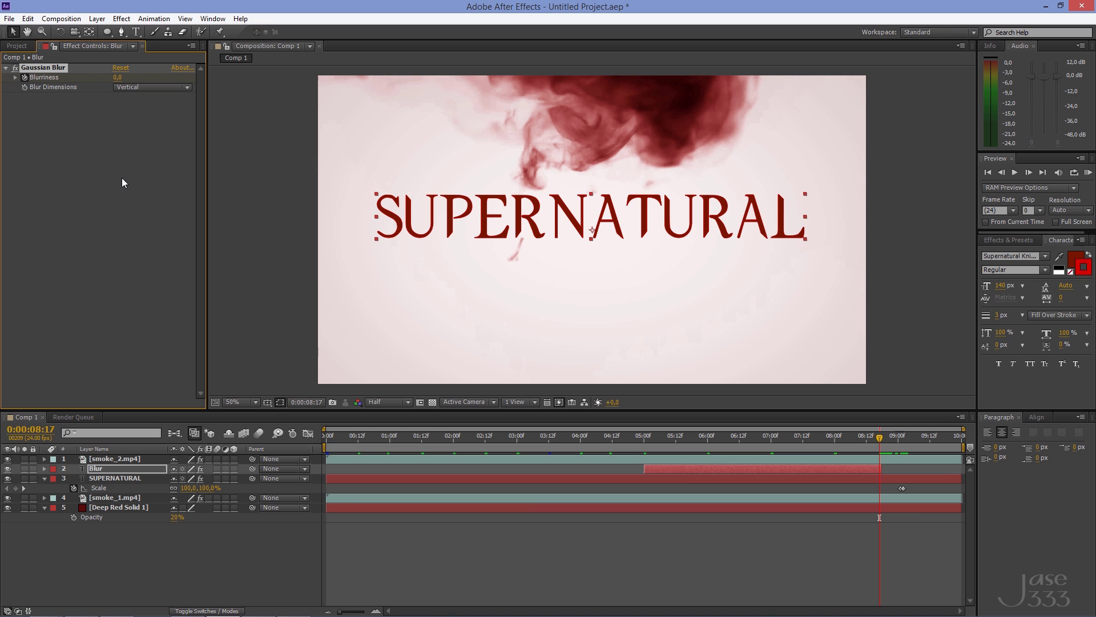
click(9, 18)
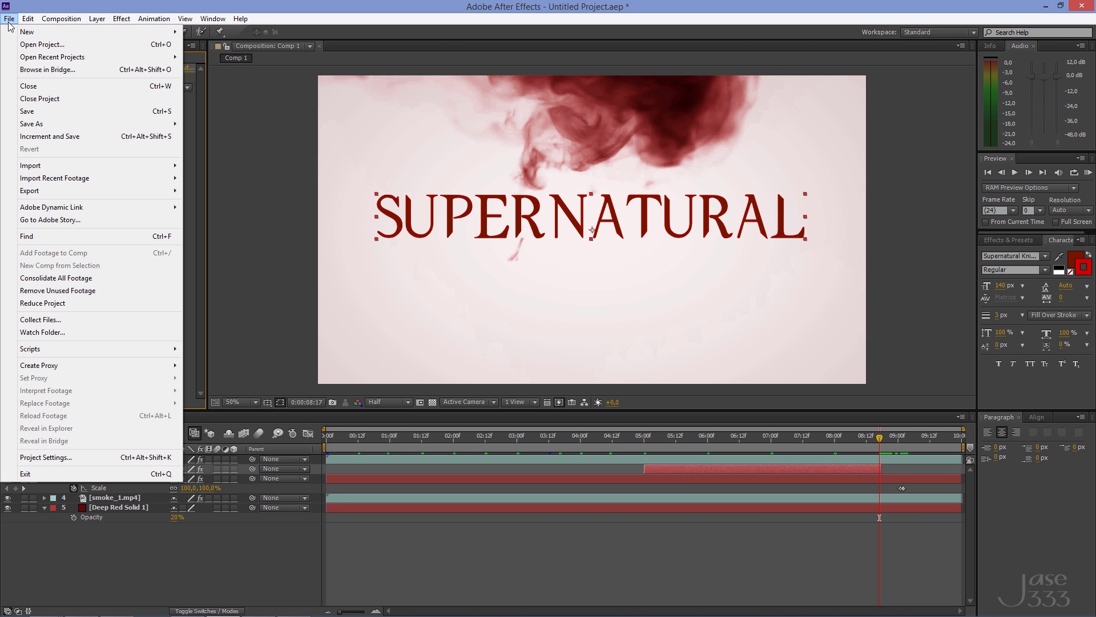
Import shockwave_1.mp4 and add it as the top layer of the composition
mouse_move(114, 166)
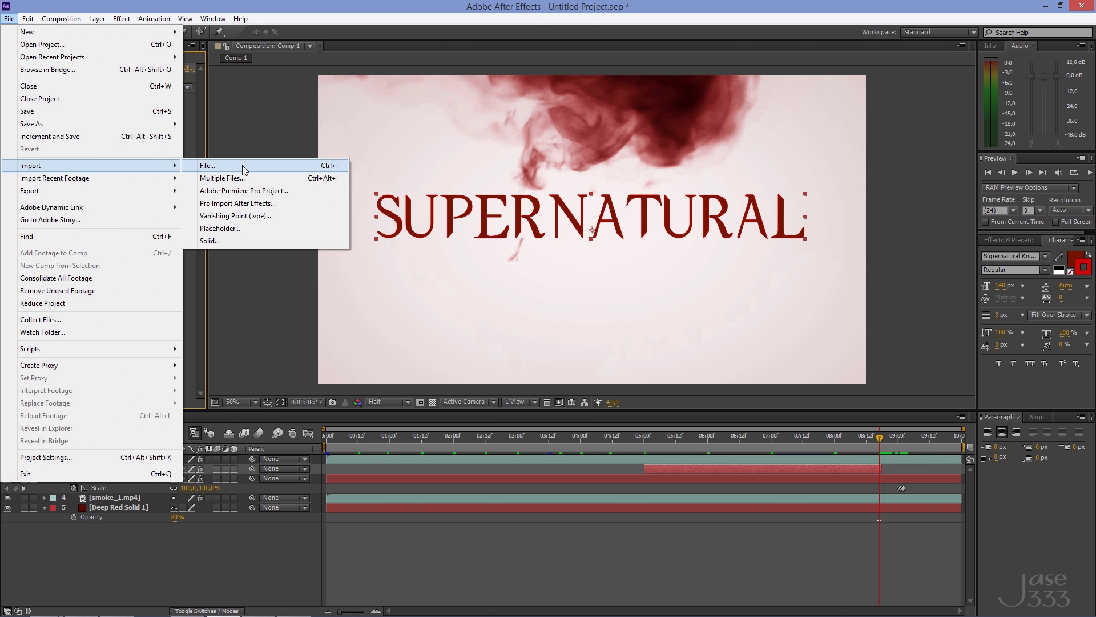
click(242, 166)
click(93, 103)
click(295, 236)
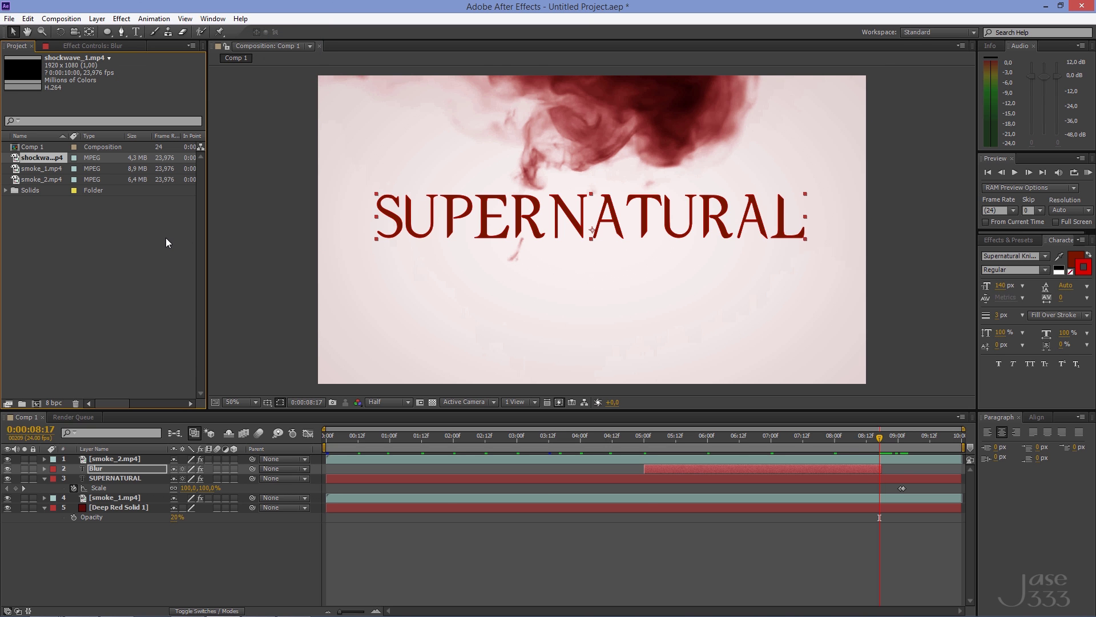
drag(55, 169, 119, 457)
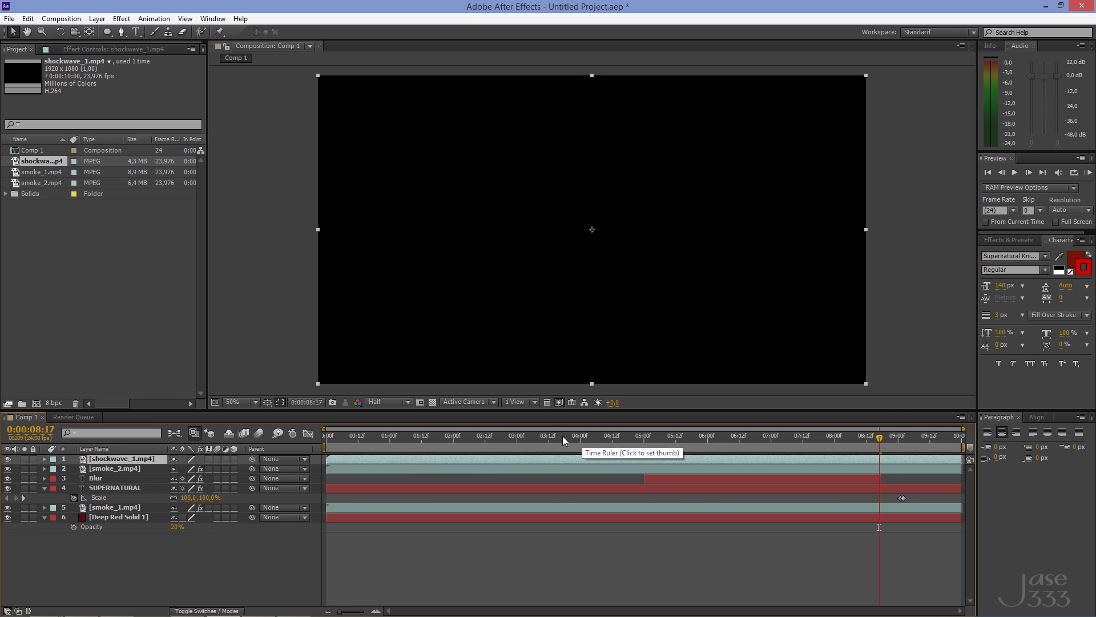
Scale the shockwave_1 layer to 250%, viewed at 3 seconds 14 frames
click(554, 437)
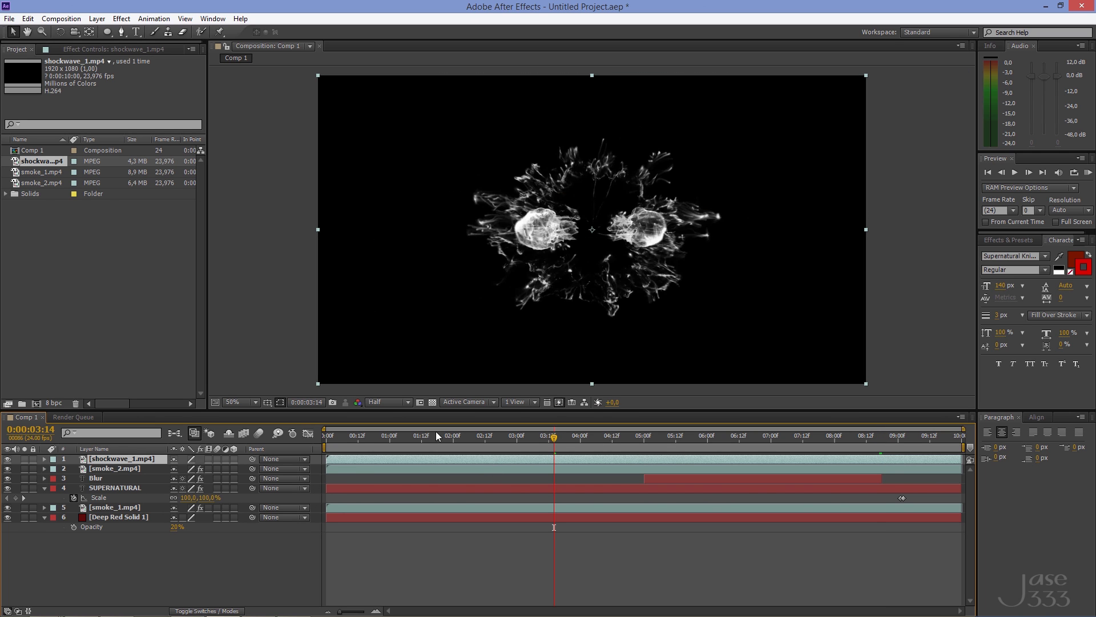
key(s)
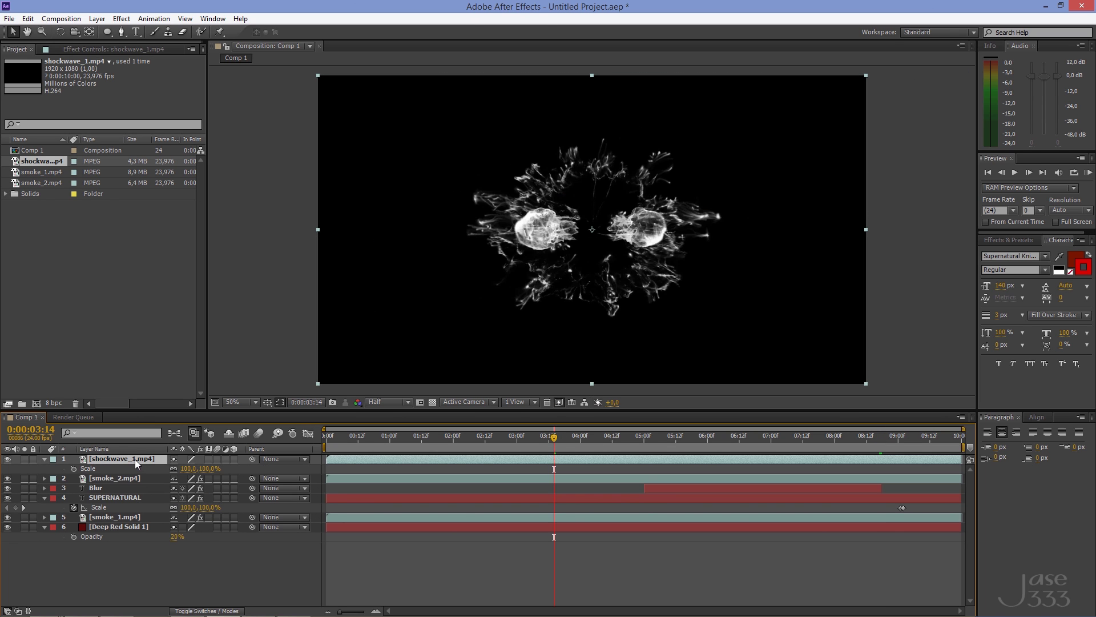
click(189, 468)
text(250)
key(Return)
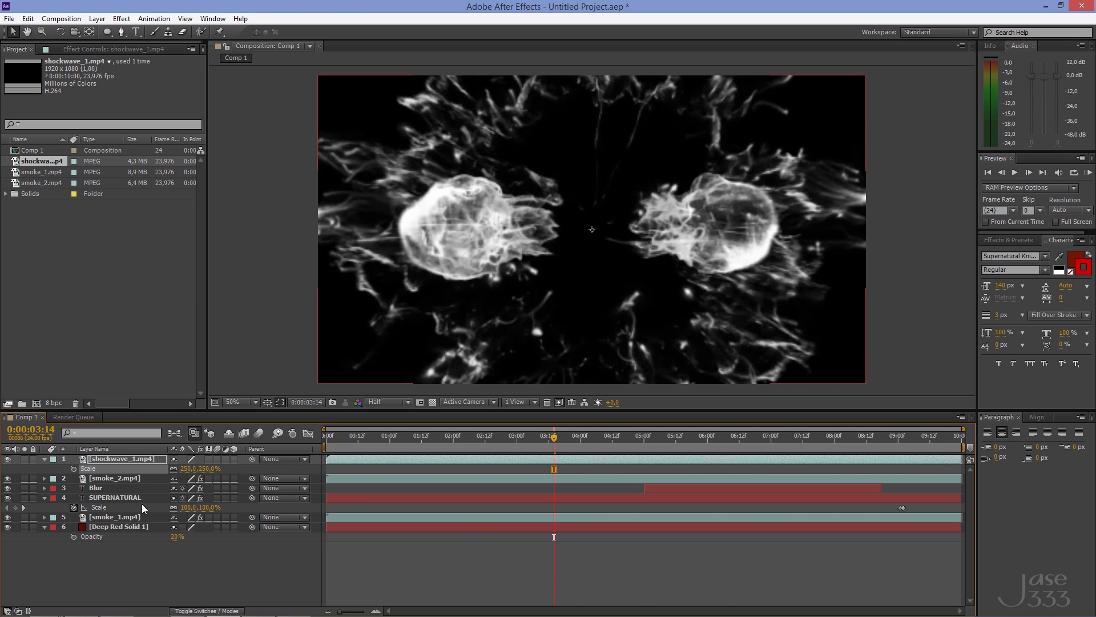
Copy the Invert and Curves effects from smoke_2.mp4 onto shockwave_1.mp4
click(122, 478)
click(114, 47)
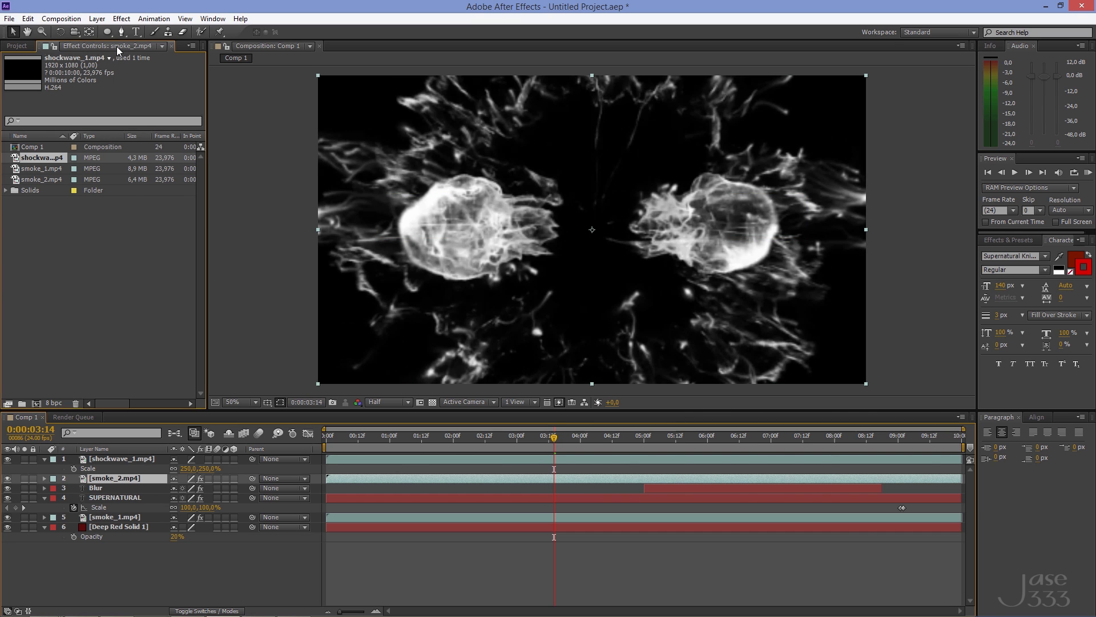
click(31, 68)
shift+click(32, 97)
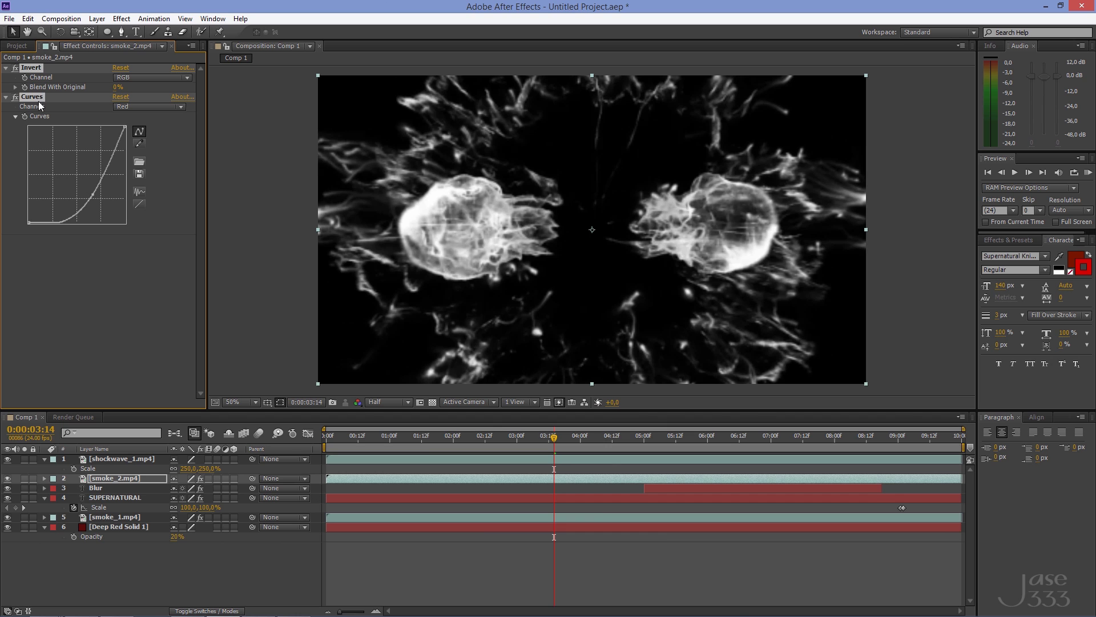
key(ctrl+c)
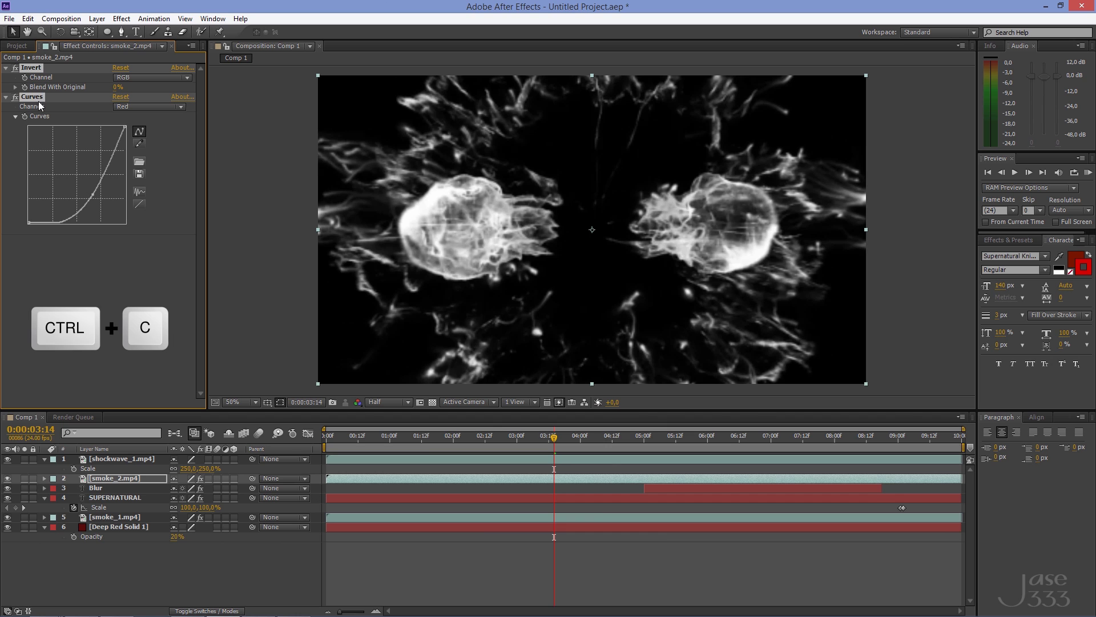
click(129, 459)
key(ctrl+v)
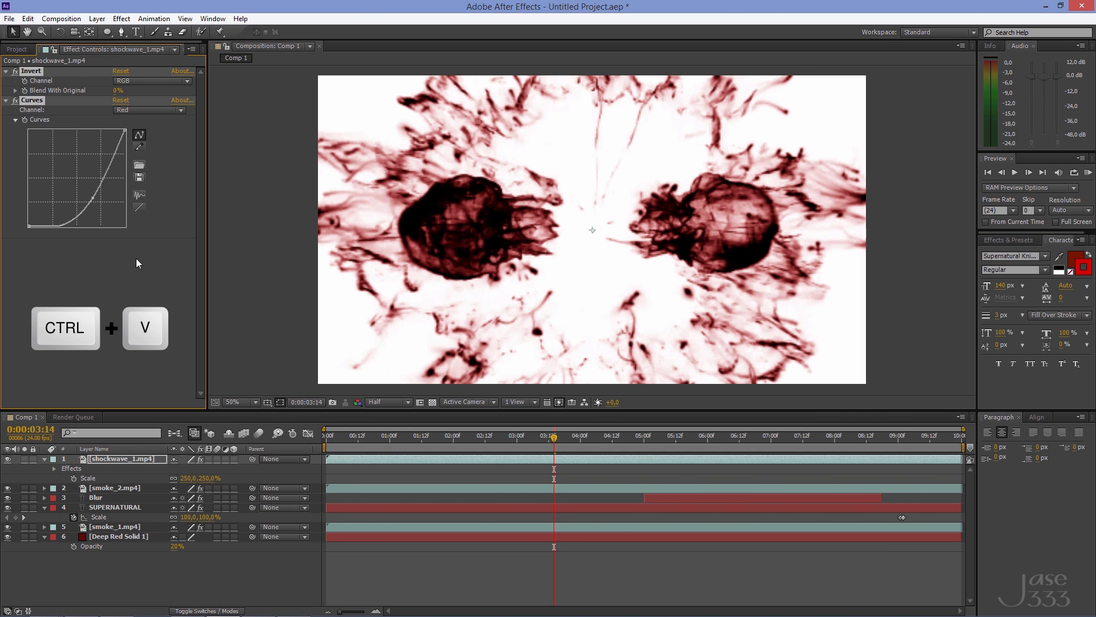
Set the shockwave_1 layer's blending mode to Multiply
right_click(112, 458)
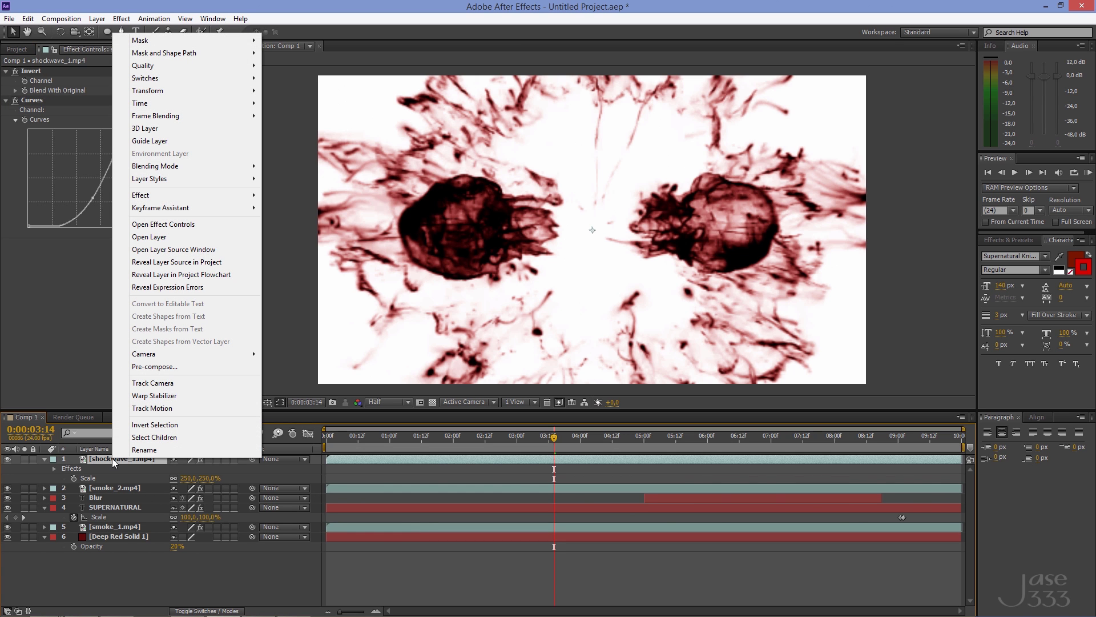
mouse_move(201, 166)
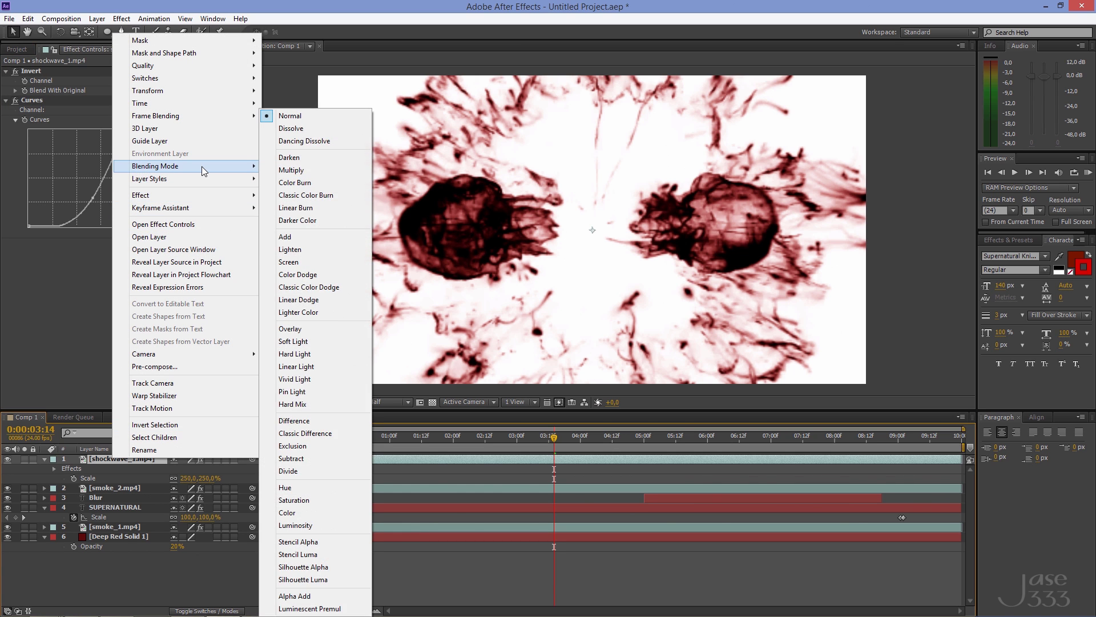
click(273, 171)
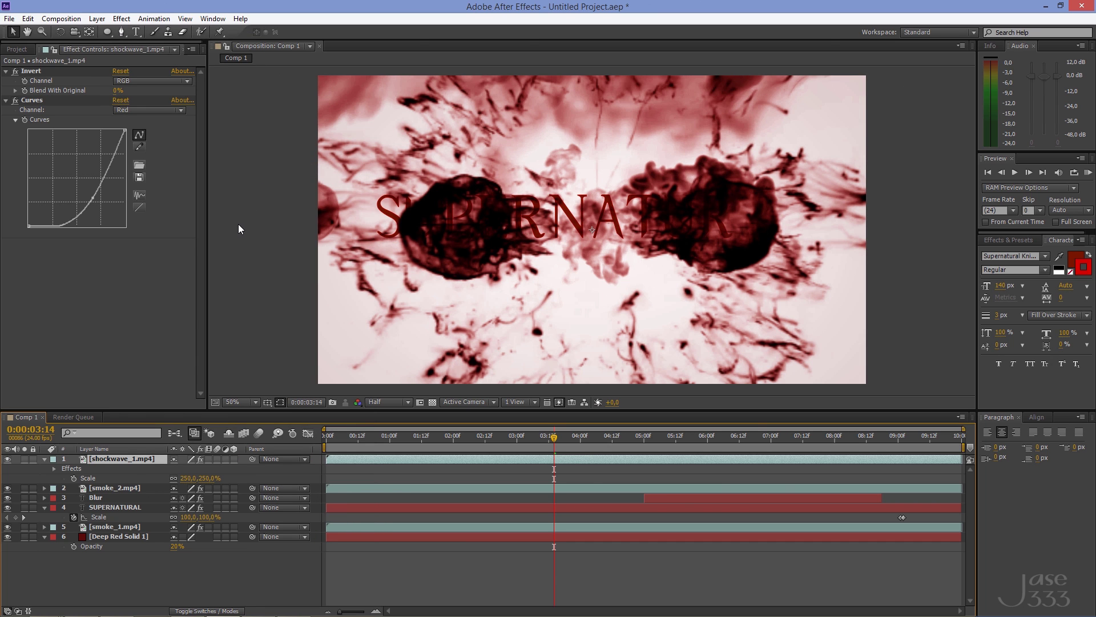
click(9, 19)
Import shockwave_2.mp4 and add it as the top layer of the composition
mouse_move(23, 33)
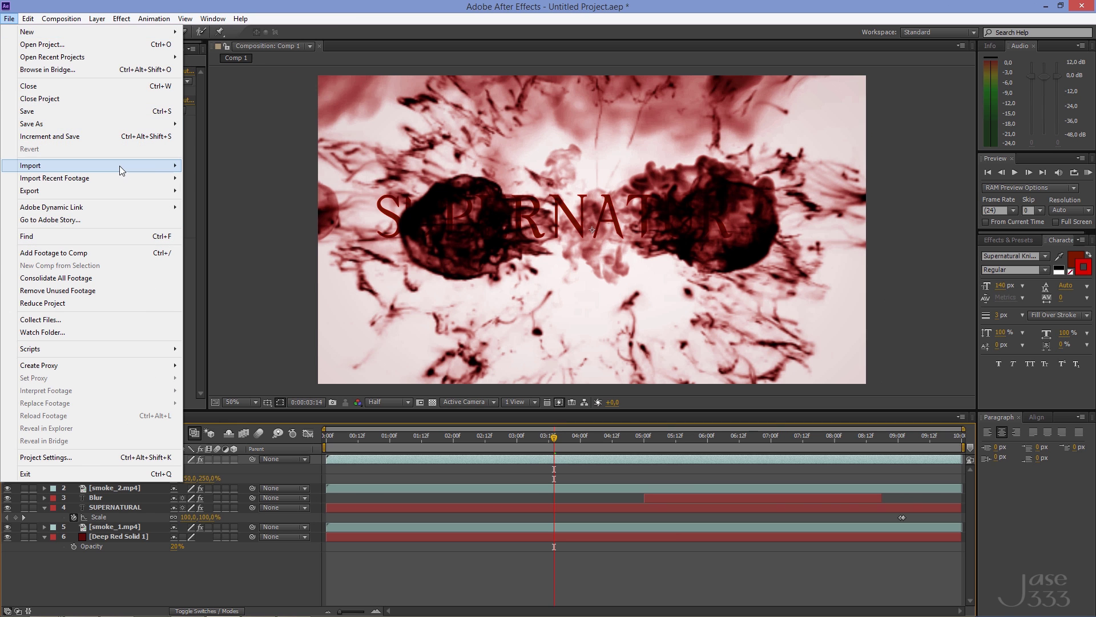
mouse_move(161, 170)
click(249, 164)
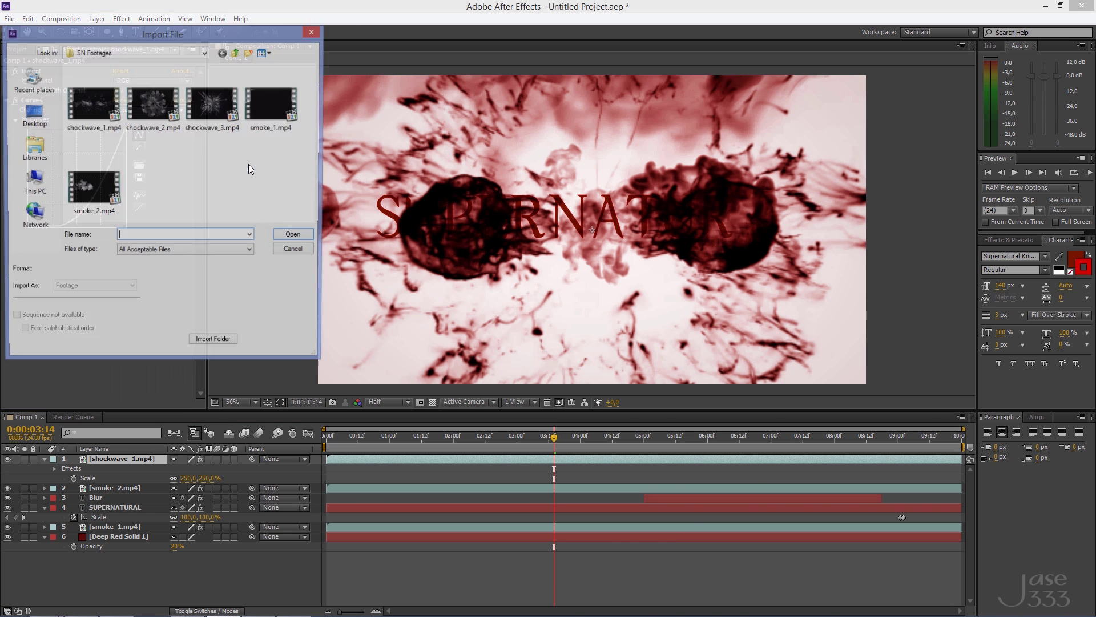
click(153, 103)
click(293, 238)
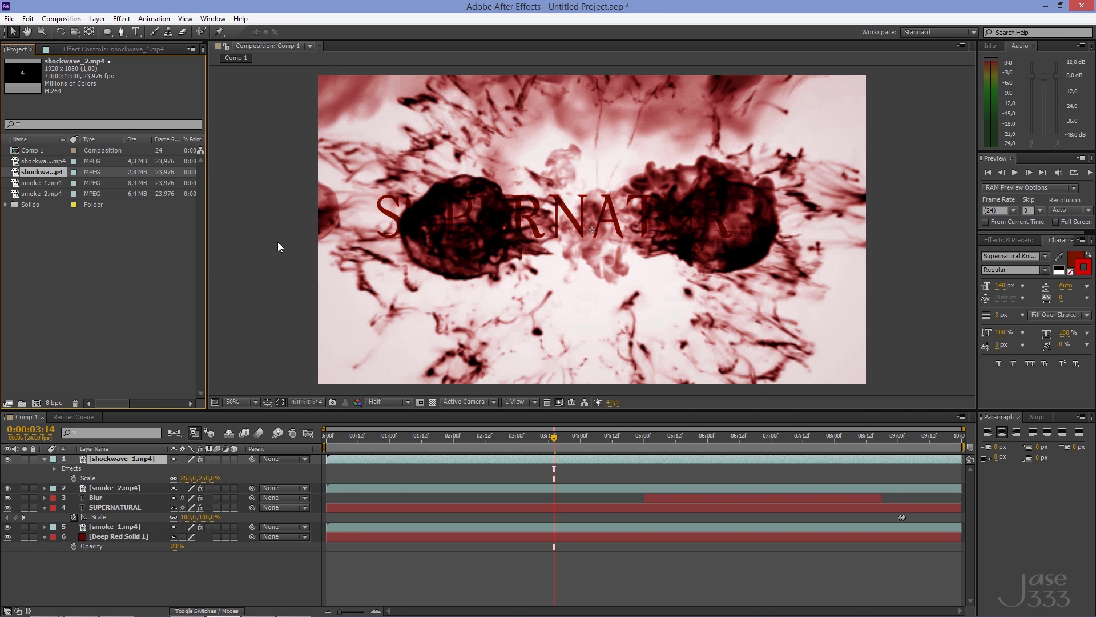
drag(56, 167, 117, 459)
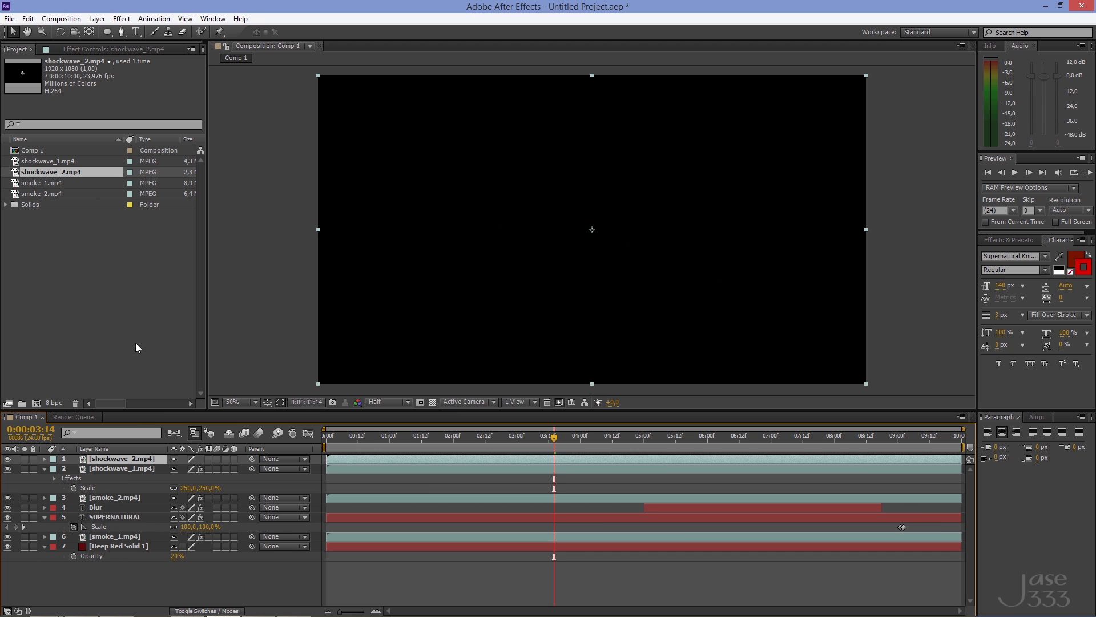
At 0:00:01:07, scale shockwave_2 to 250% and shift it toward the lower right
drag(416, 434, 409, 438)
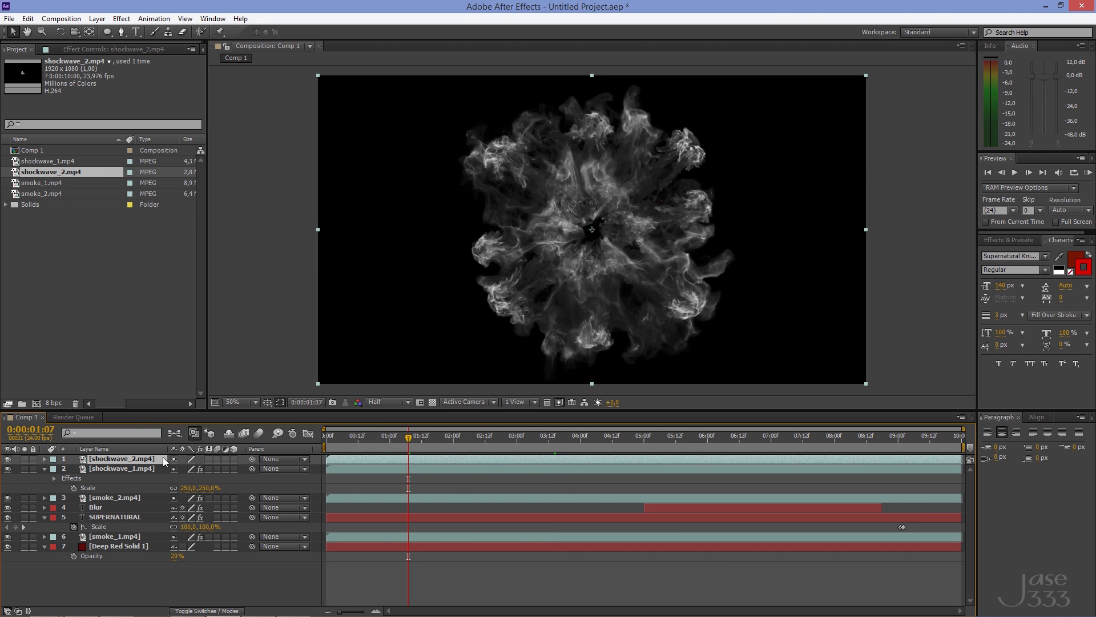
key(s)
click(194, 468)
text(25)
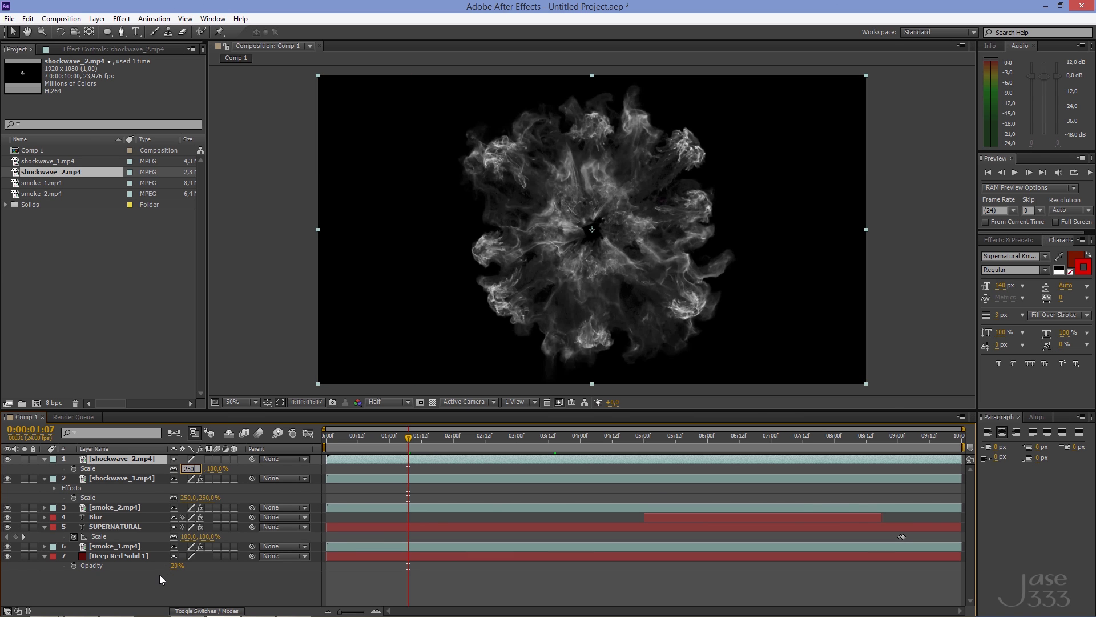
text(0)
key(Return)
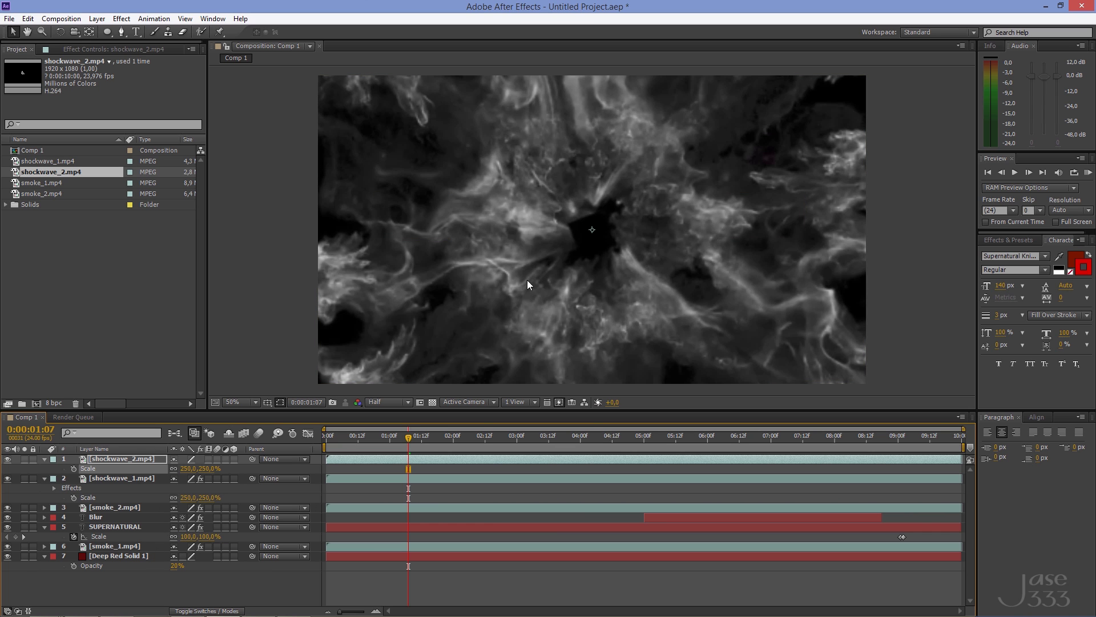
drag(697, 263, 969, 420)
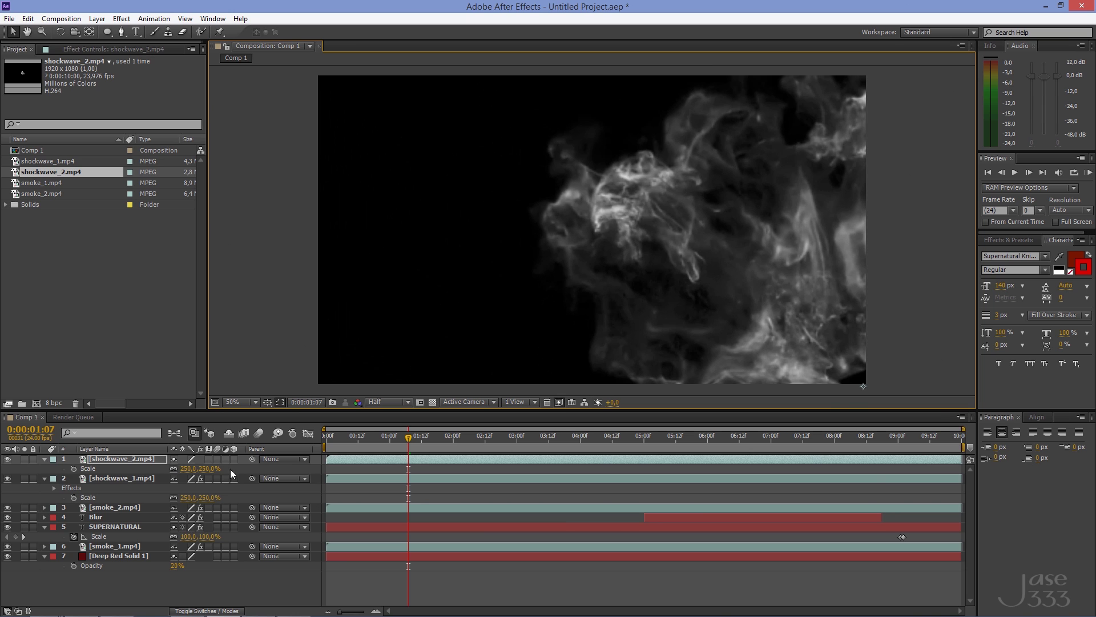
Copy the Invert and Curves effects from shockwave_1 onto shockwave_2
click(127, 480)
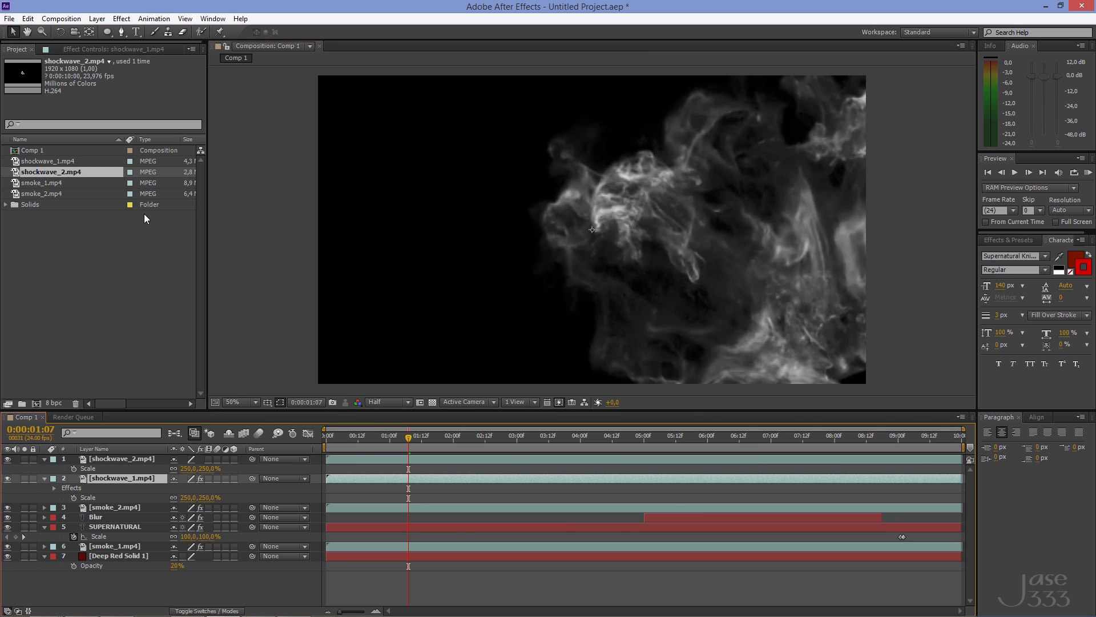
click(112, 50)
click(28, 71)
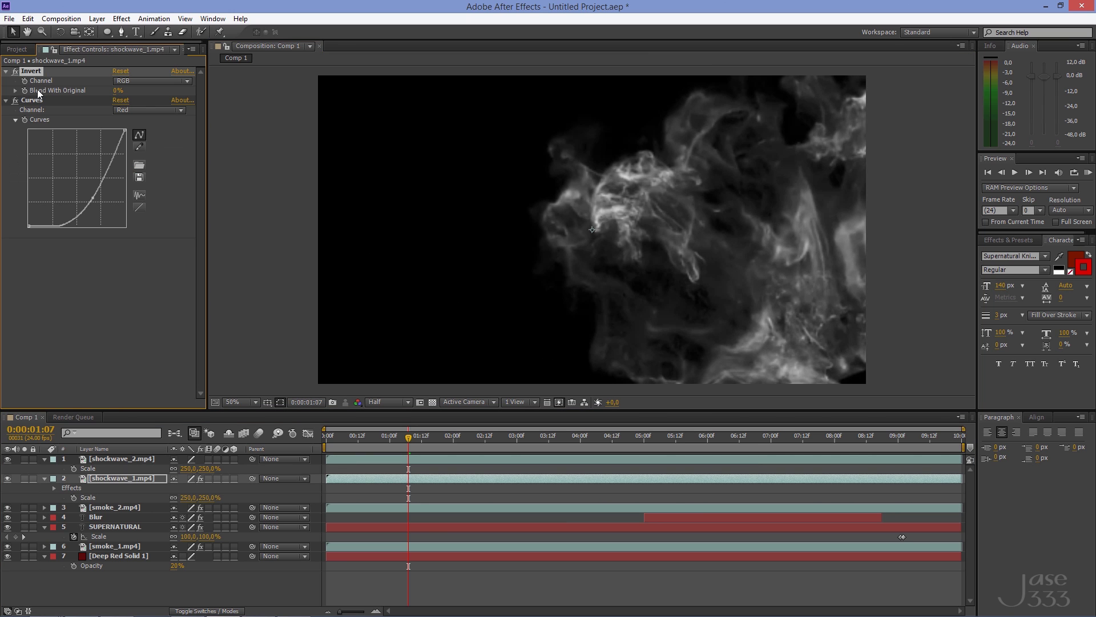
ctrl+click(32, 100)
key(ctrl+c)
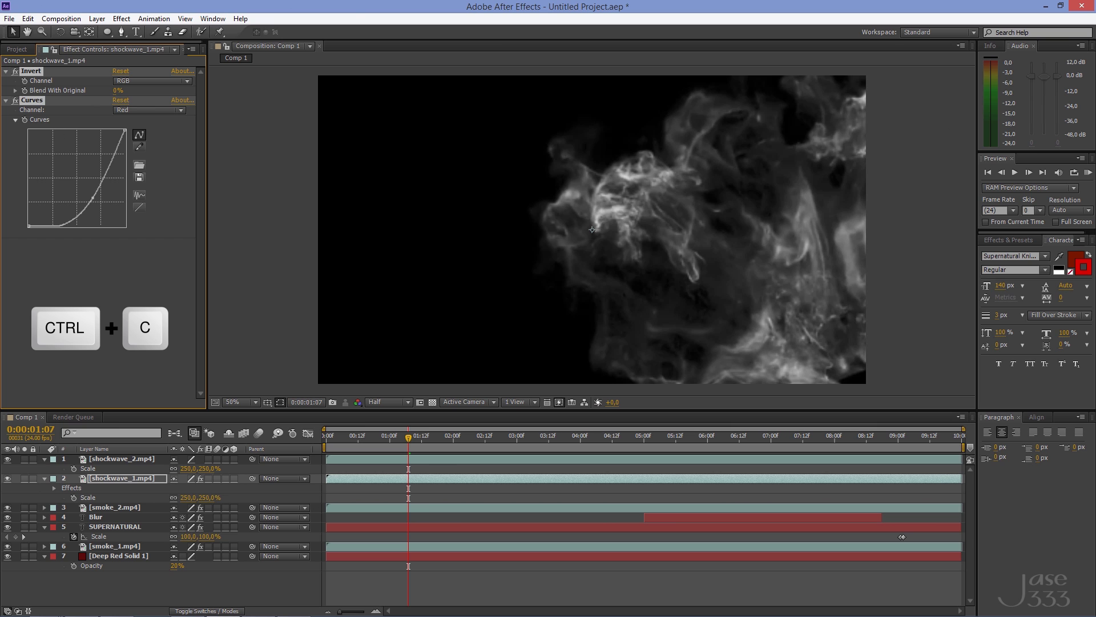
click(122, 458)
key(ctrl+v)
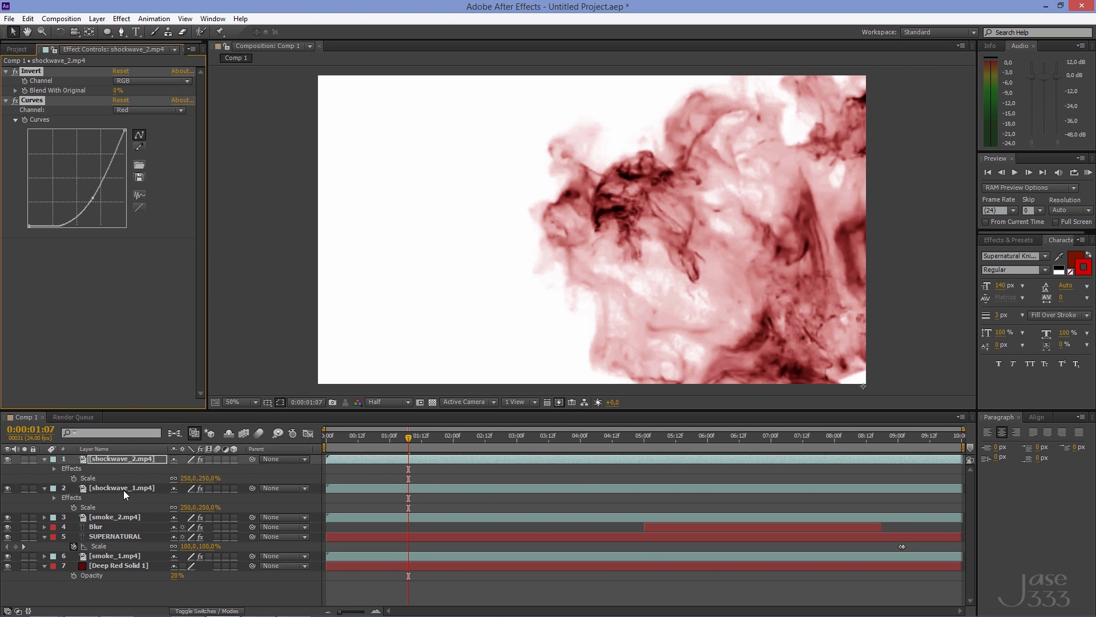
Set the shockwave_2 layer's blending mode to Multiply
right_click(130, 456)
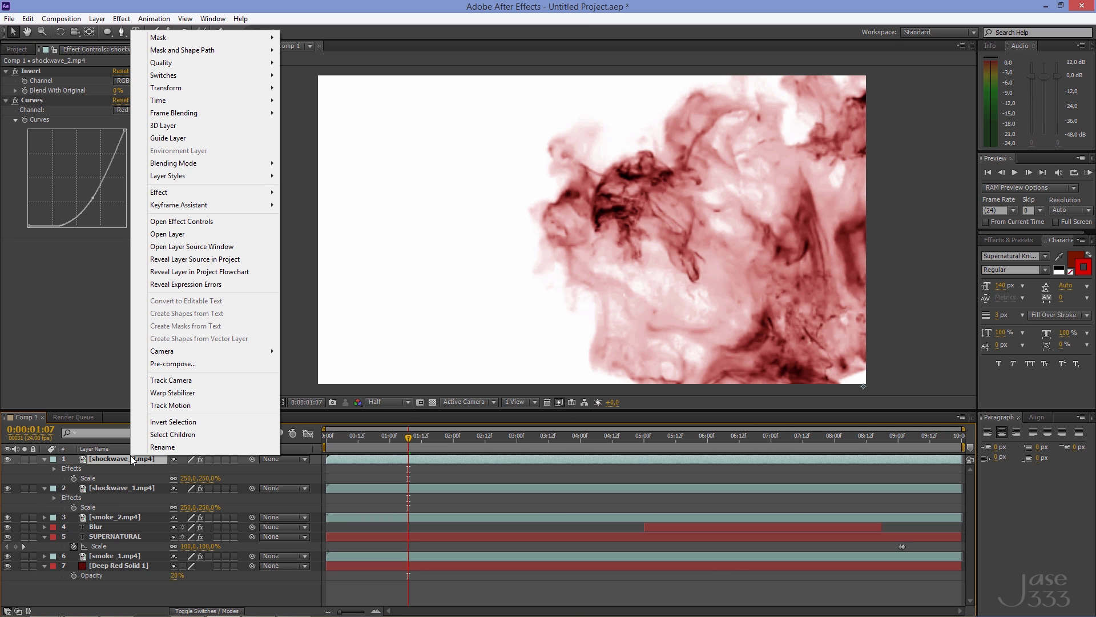
mouse_move(235, 161)
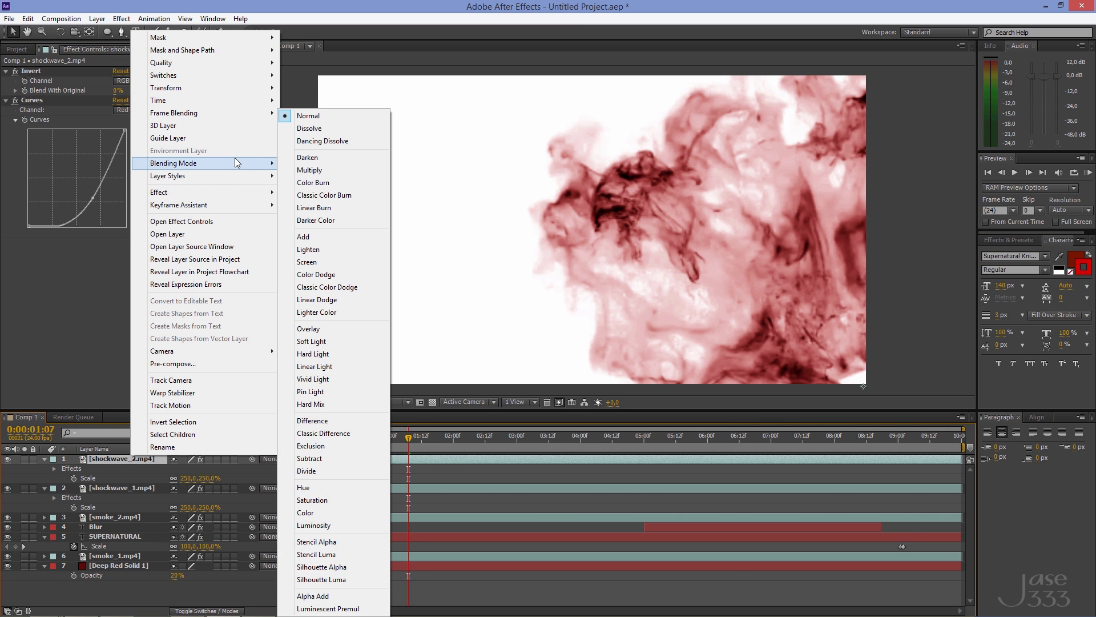
click(308, 170)
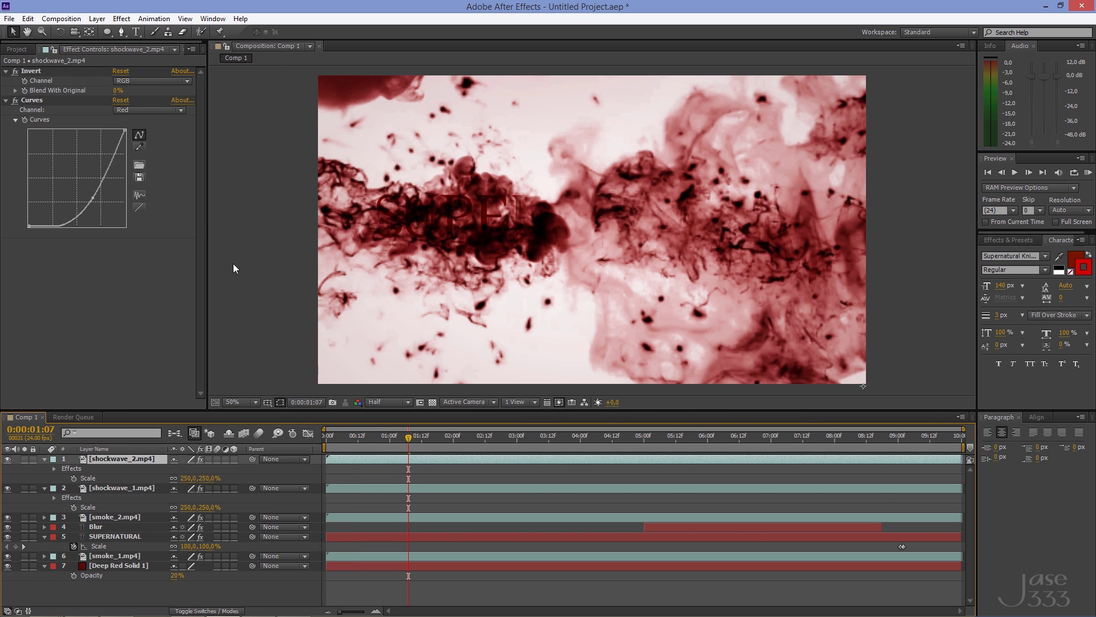
click(10, 18)
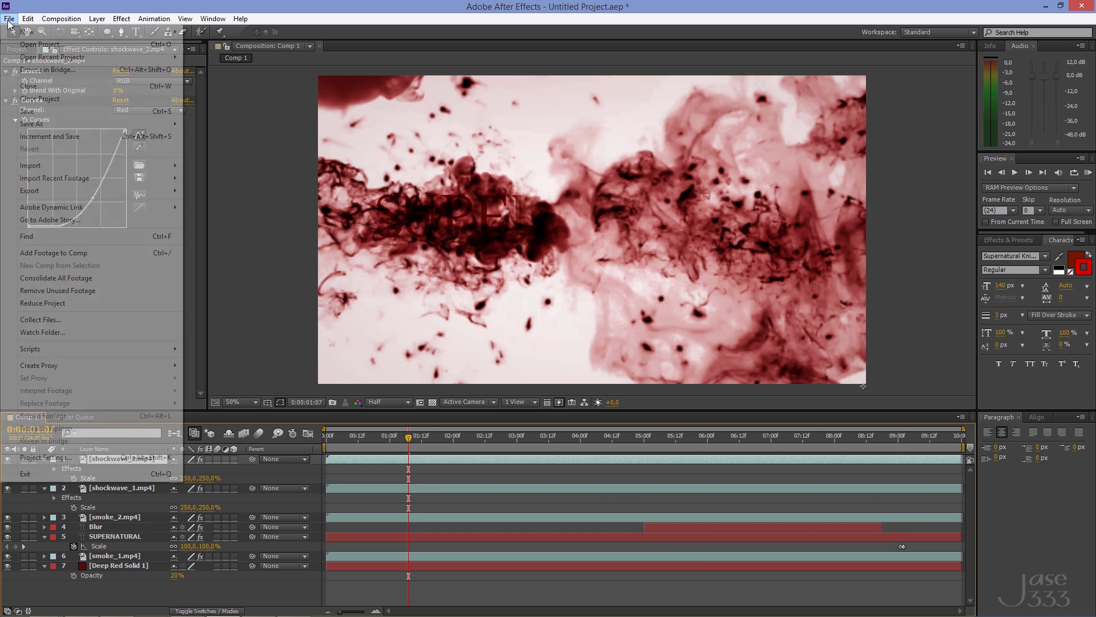
Import shockwave_3.mp4 and place it in Comp 1 as the top layer
mouse_move(120, 167)
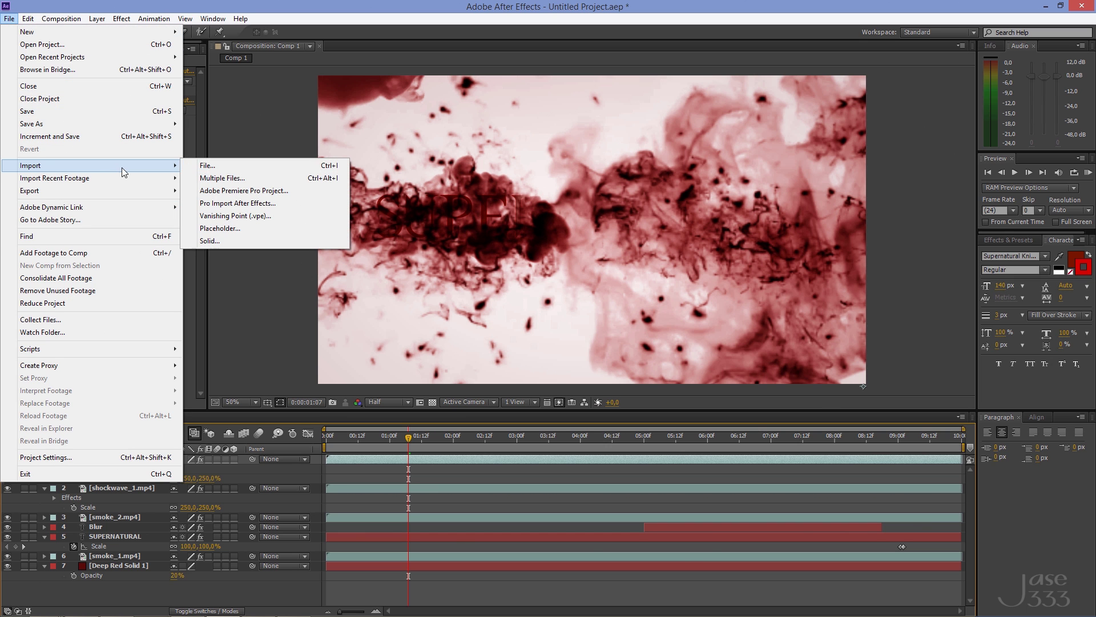
click(252, 166)
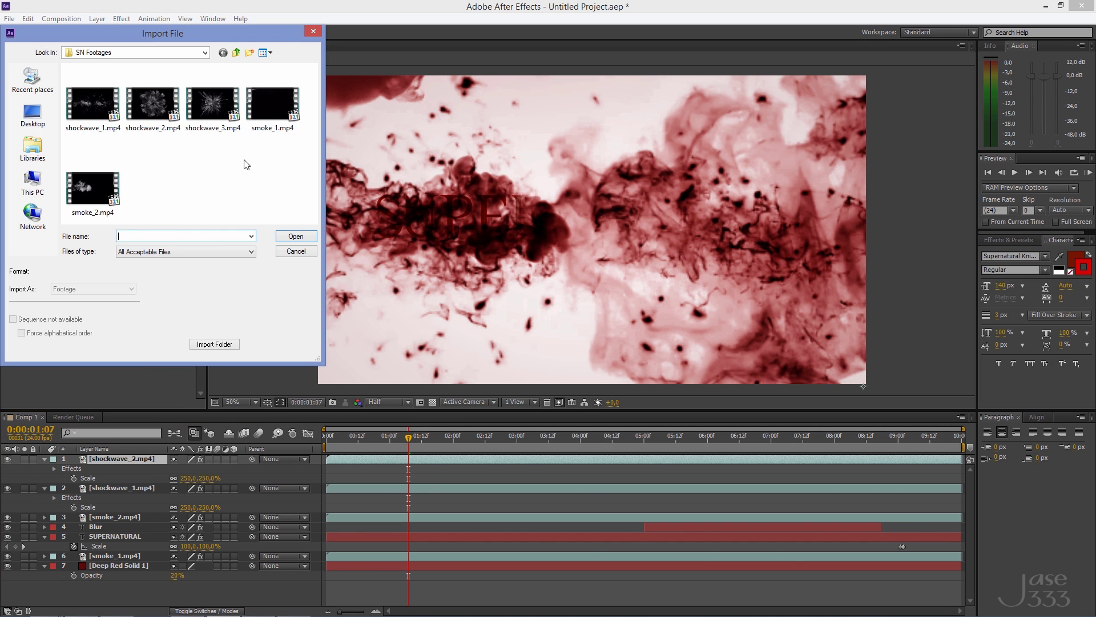
click(212, 104)
click(296, 236)
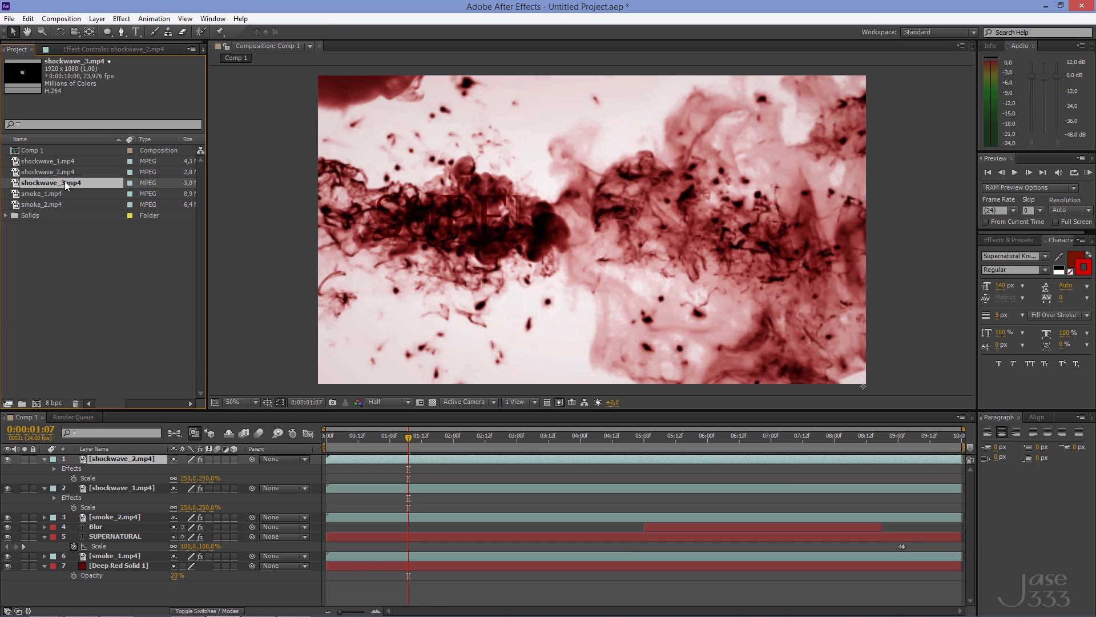
drag(69, 184, 128, 460)
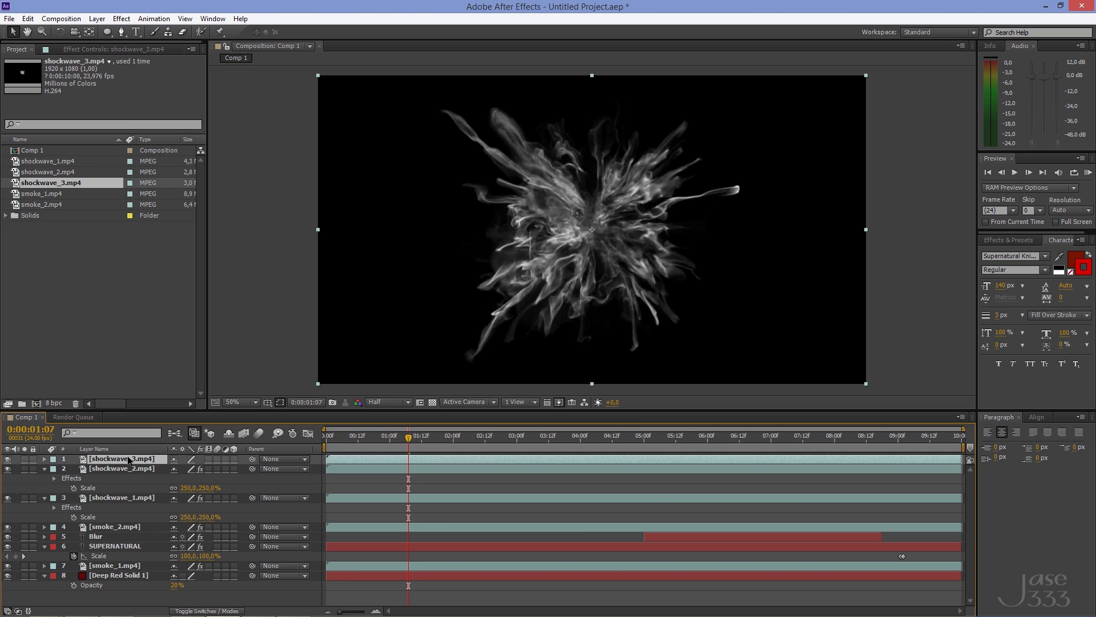
Scale shockwave_3 to 250% and move the smoke up toward the top of the frame
key(s)
click(189, 469)
text(250)
key(Return)
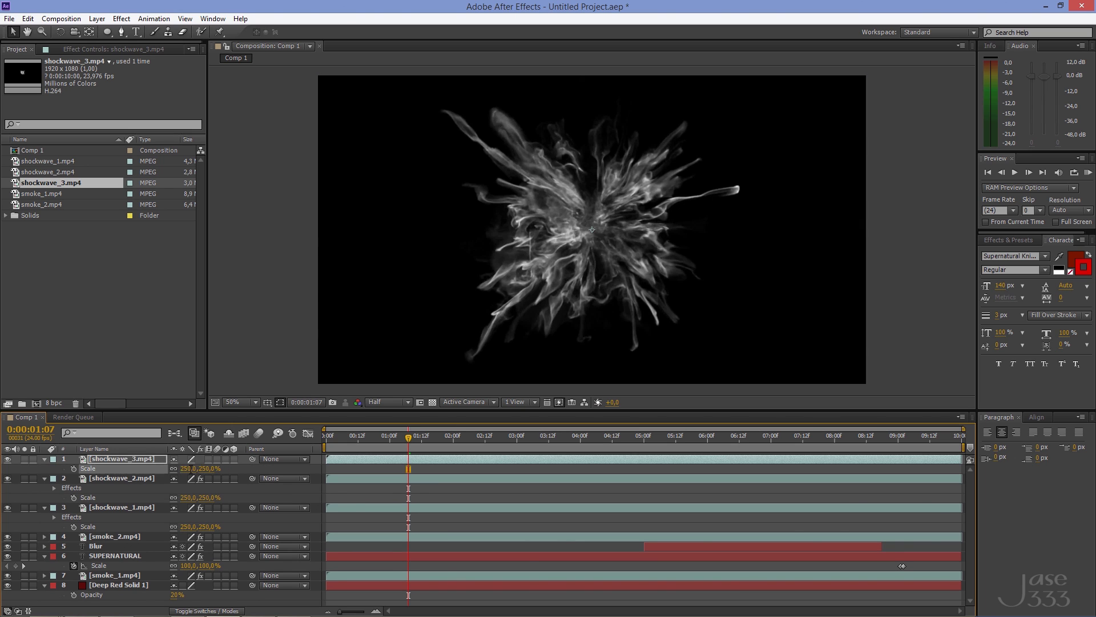
drag(626, 327, 654, 103)
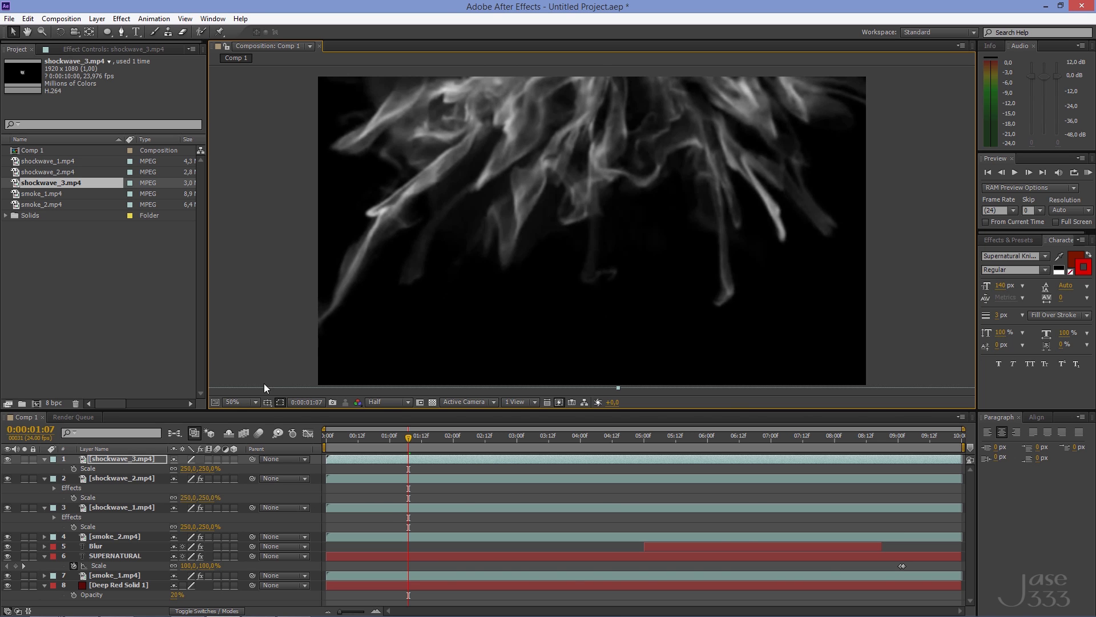
Copy the Invert and Curves effects from shockwave_2 onto shockwave_3
click(121, 477)
click(115, 48)
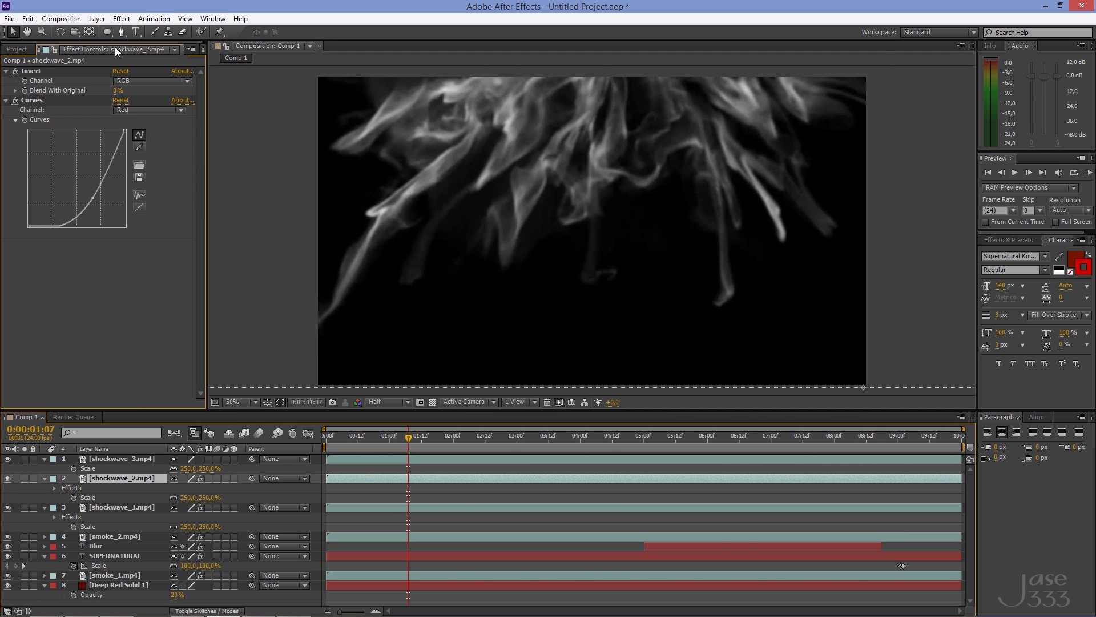
click(33, 69)
ctrl+click(29, 100)
key(ctrl+c)
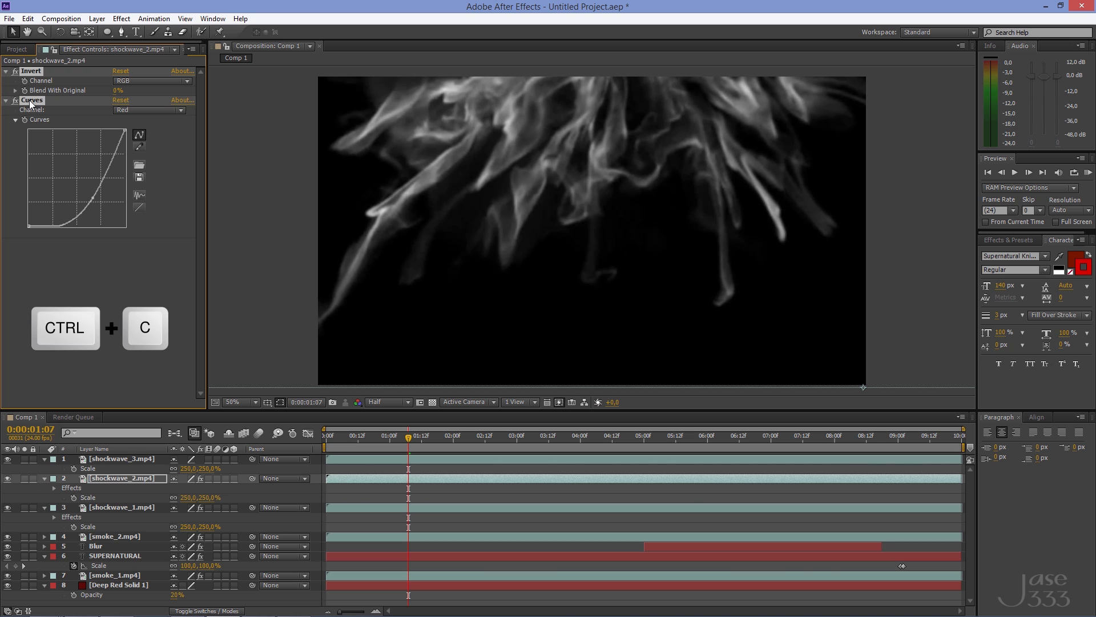
click(107, 457)
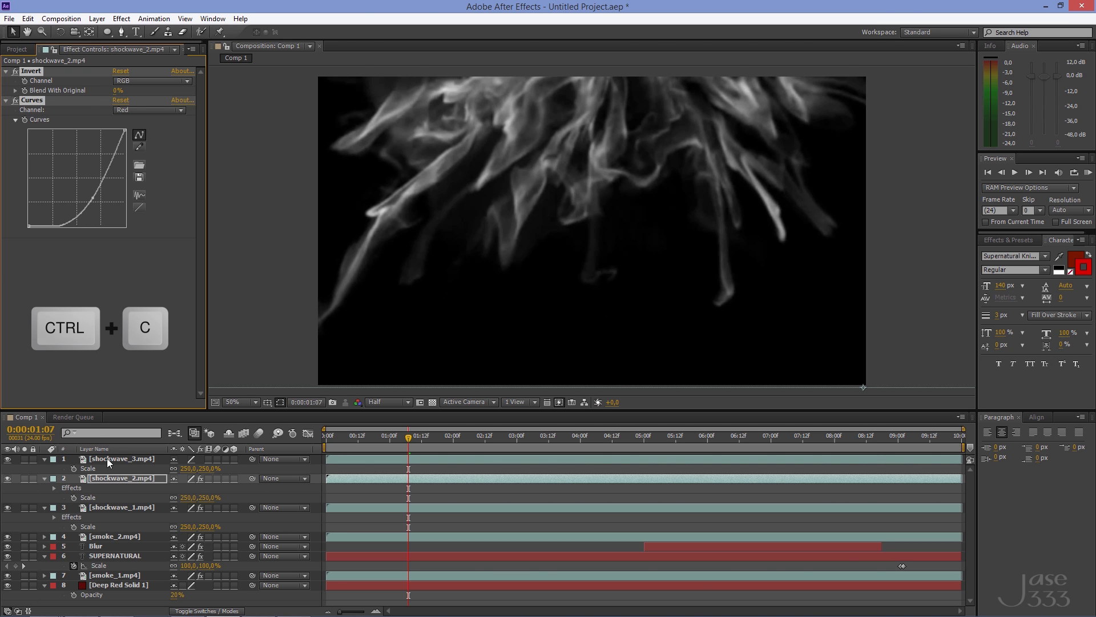
key(ctrl+v)
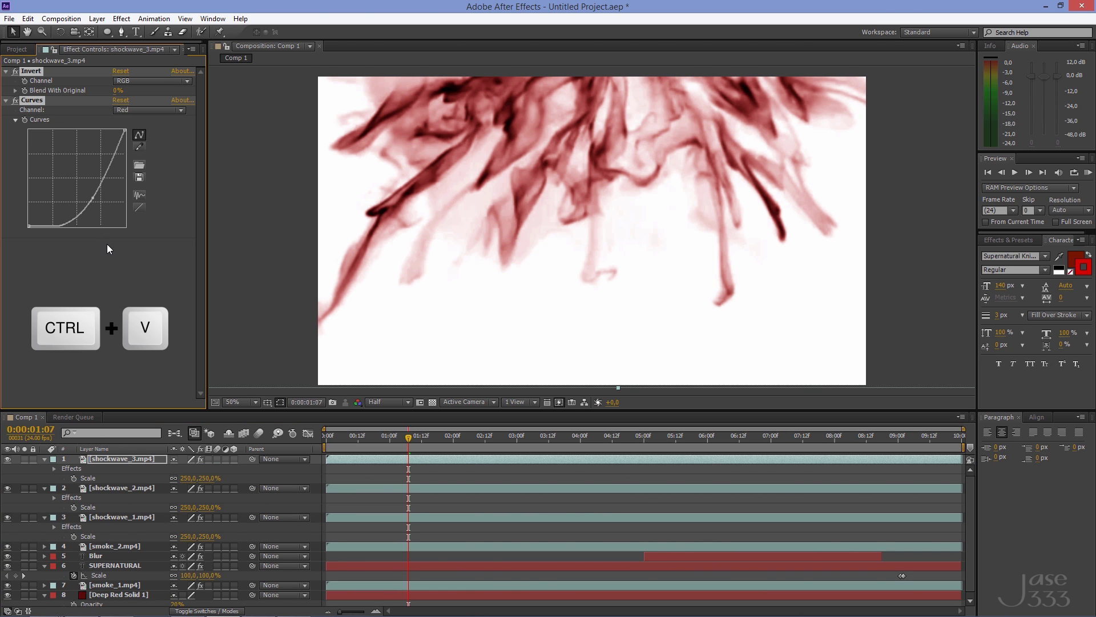
Set shockwave_3's blending mode to Multiply
right_click(125, 456)
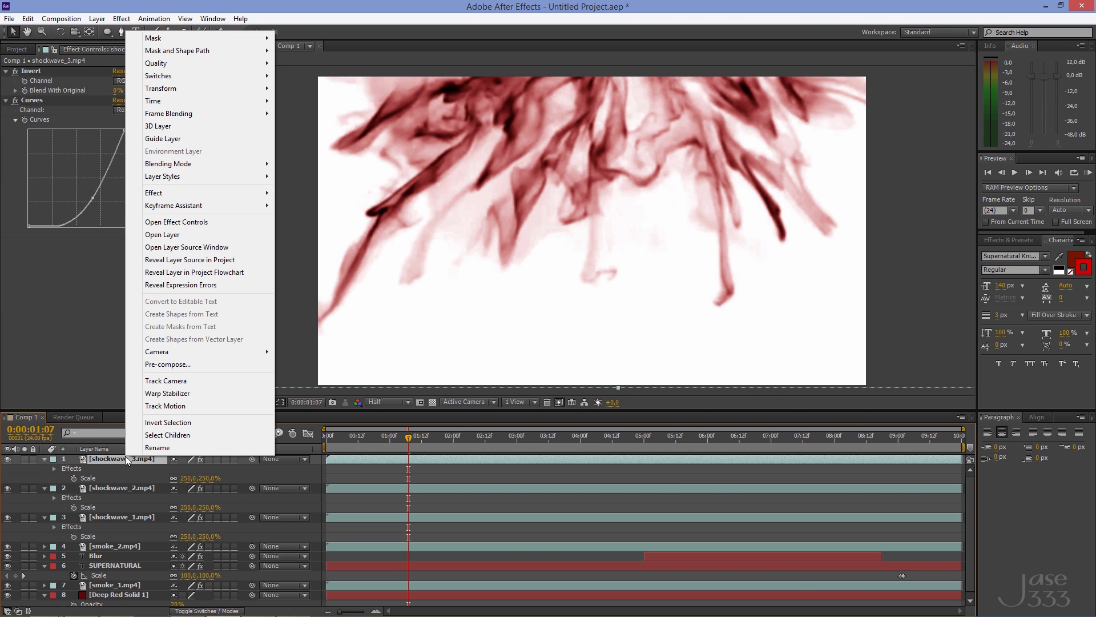
mouse_move(225, 166)
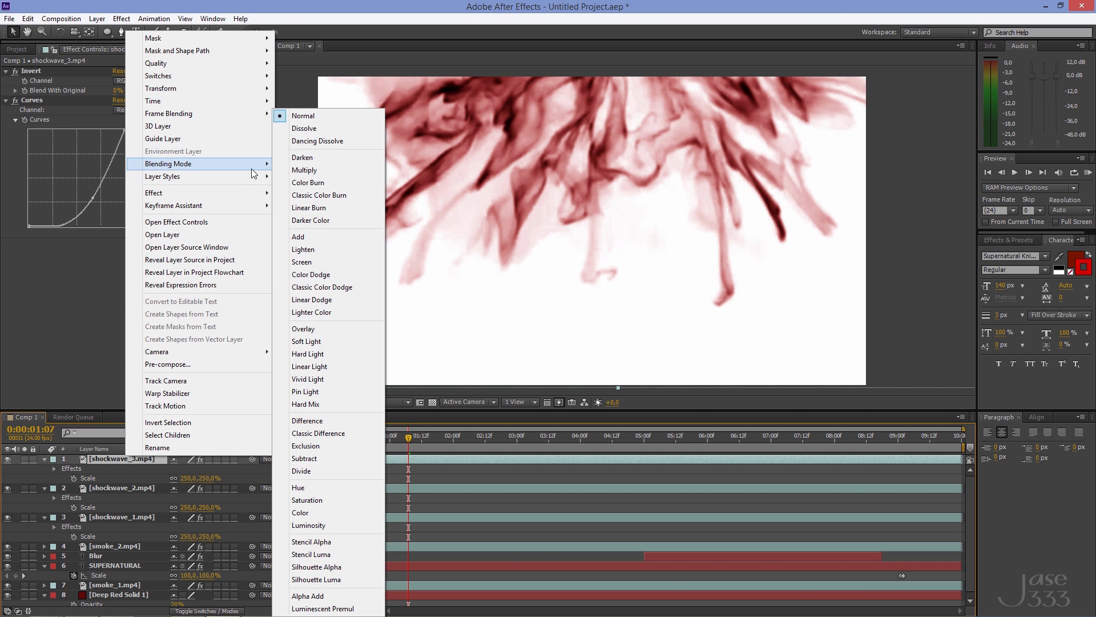
click(286, 169)
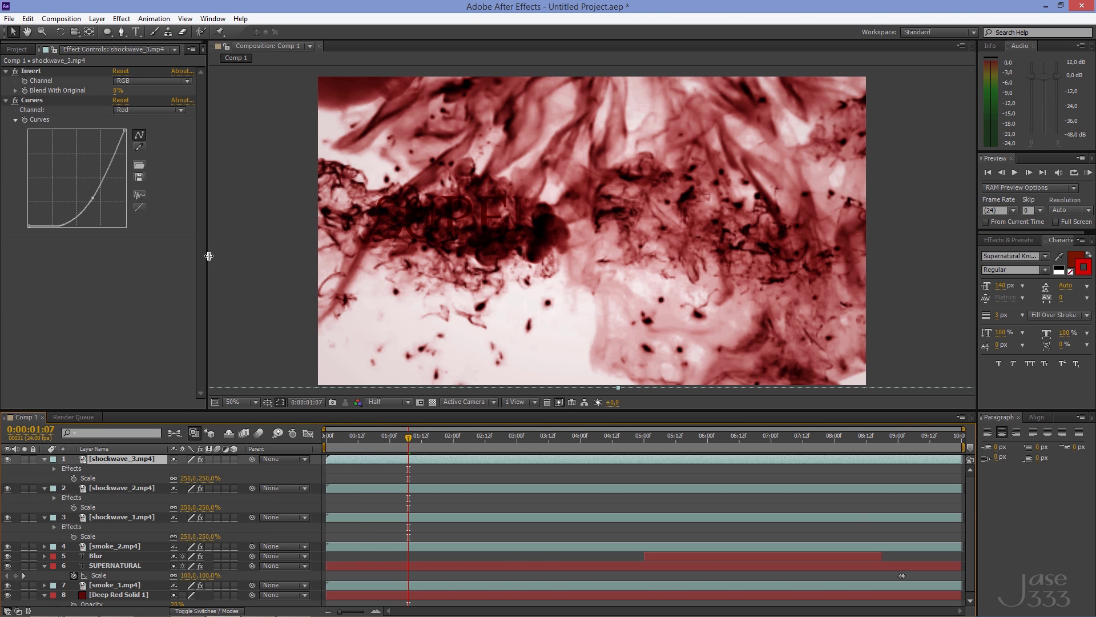